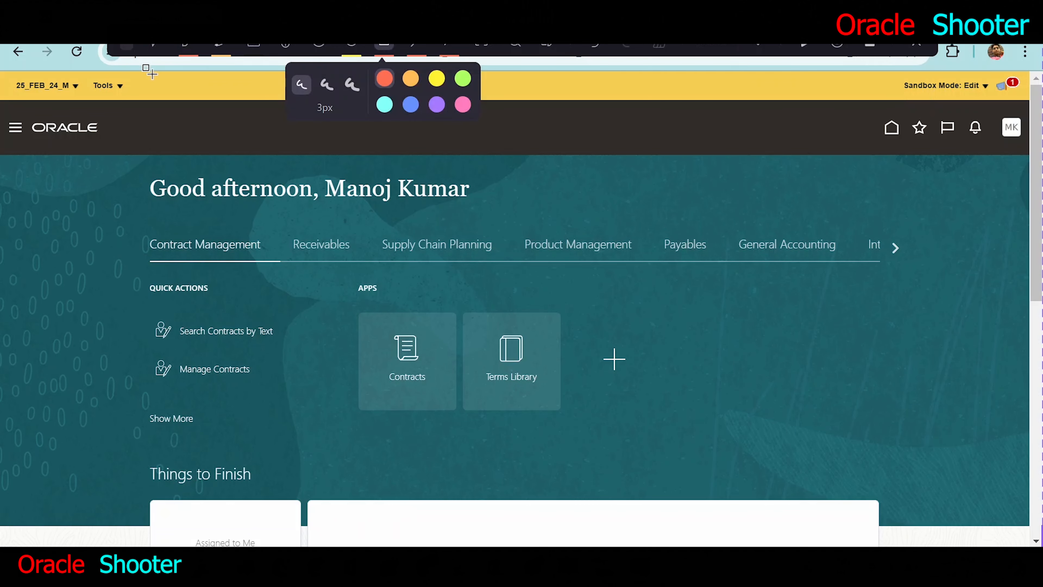
- Open Application Composer within the active 25_FEB_24_M sandbox
{"action": "mouse_move", "coordinate": [5, 72]}
{"action": "left_mouse_down"}
{"action": "mouse_move", "coordinate": [96, 101]}
{"action": "mouse_move", "coordinate": [1023, 99]}
{"action": "left_mouse_up"}
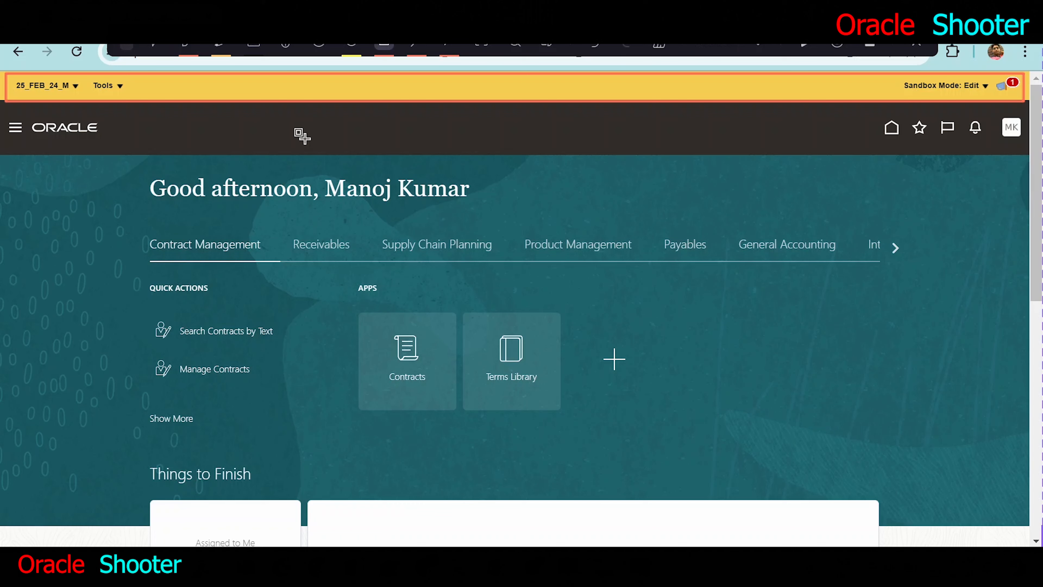
{"action": "left_click", "coordinate": [156, 46]}
{"action": "left_click", "coordinate": [119, 86]}
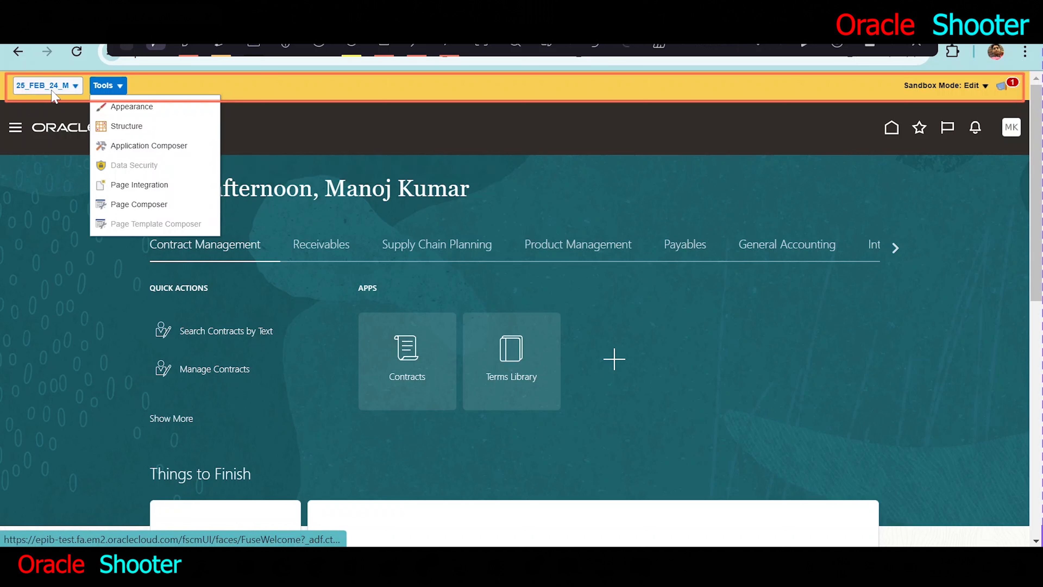
{"action": "left_click", "coordinate": [141, 145]}
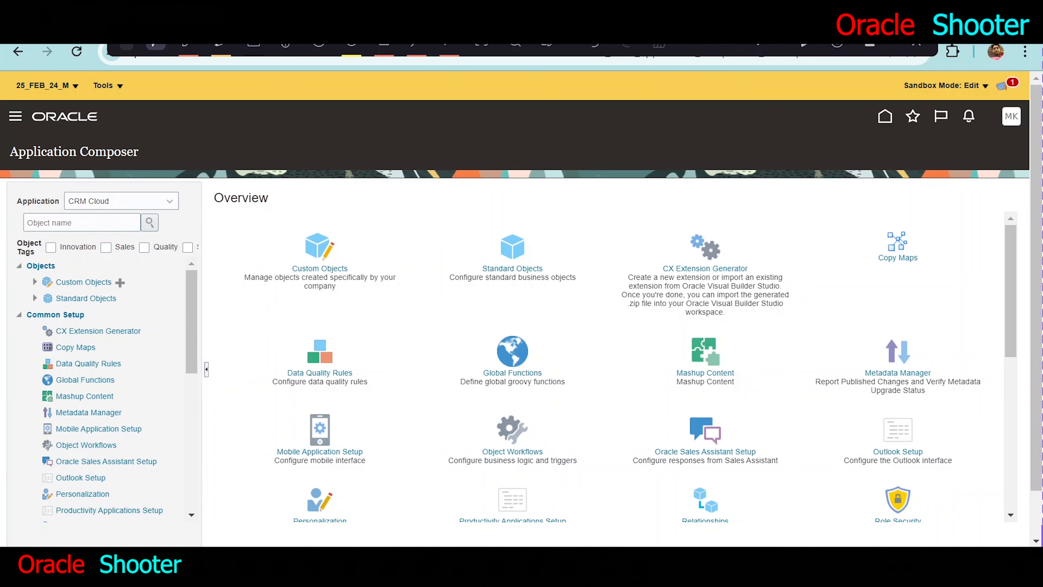
- Set the Application Composer application to ERP and SCM Cloud and enlarge the page display
{"action": "left_click_drag", "start_coordinate": [15, 161], "coordinate": [143, 157]}
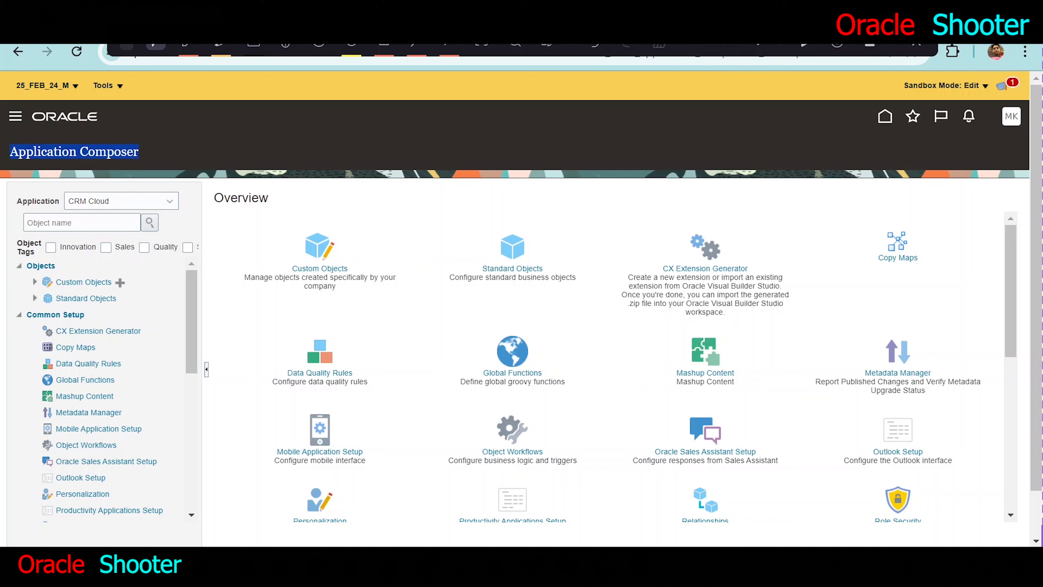
{"action": "left_click", "coordinate": [169, 202]}
{"action": "left_click", "coordinate": [132, 237]}
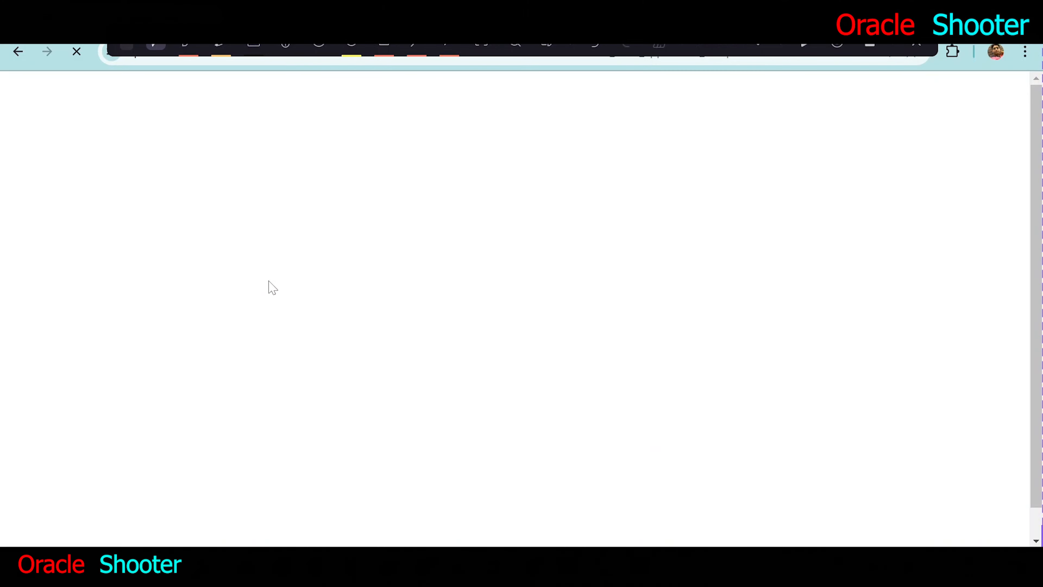
{"action": "key", "text": "ctrl+plus"}
{"action": "key", "text": "ctrl+plus"}
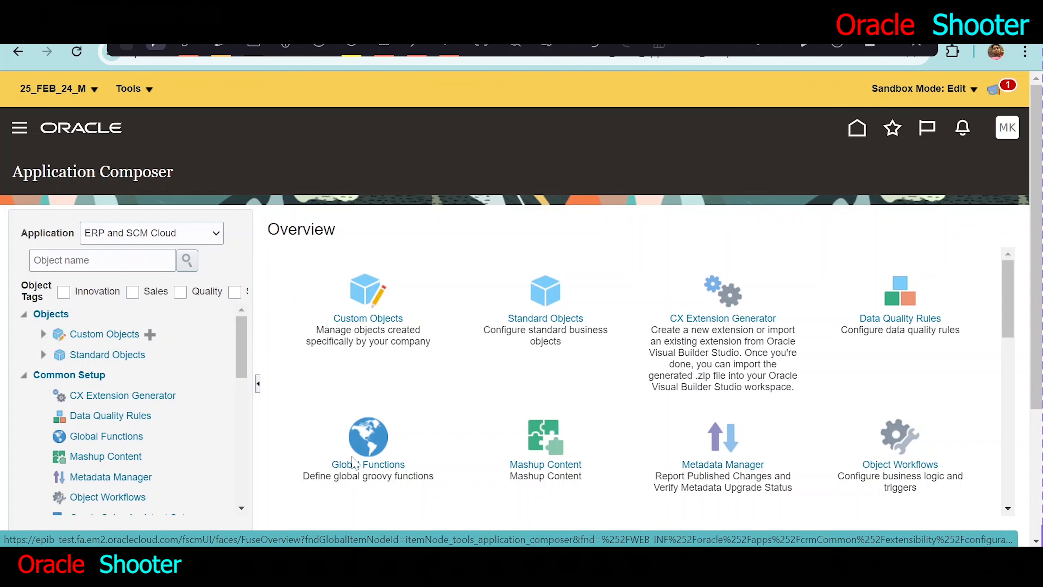
- Switch to the Word document and review its sections on server scripts and Validation Rules
{"action": "left_click", "coordinate": [513, 567]}
{"action": "scroll", "coordinate": [519, 423], "scroll_direction": "up", "scroll_amount": 4}
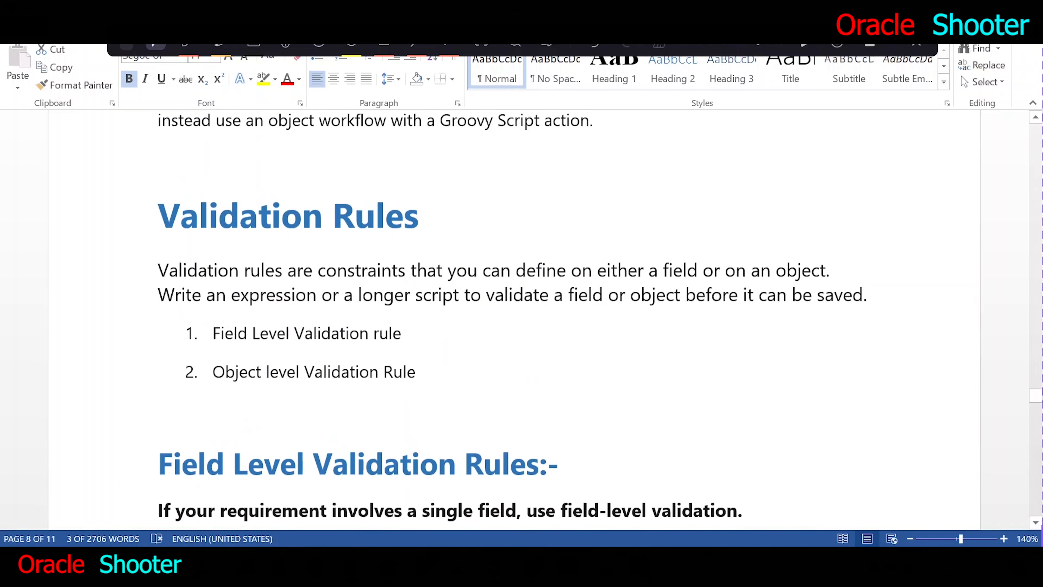
{"action": "scroll", "coordinate": [519, 423], "scroll_direction": "up", "scroll_amount": 10}
{"action": "scroll", "coordinate": [519, 423], "scroll_direction": "down", "scroll_amount": 2}
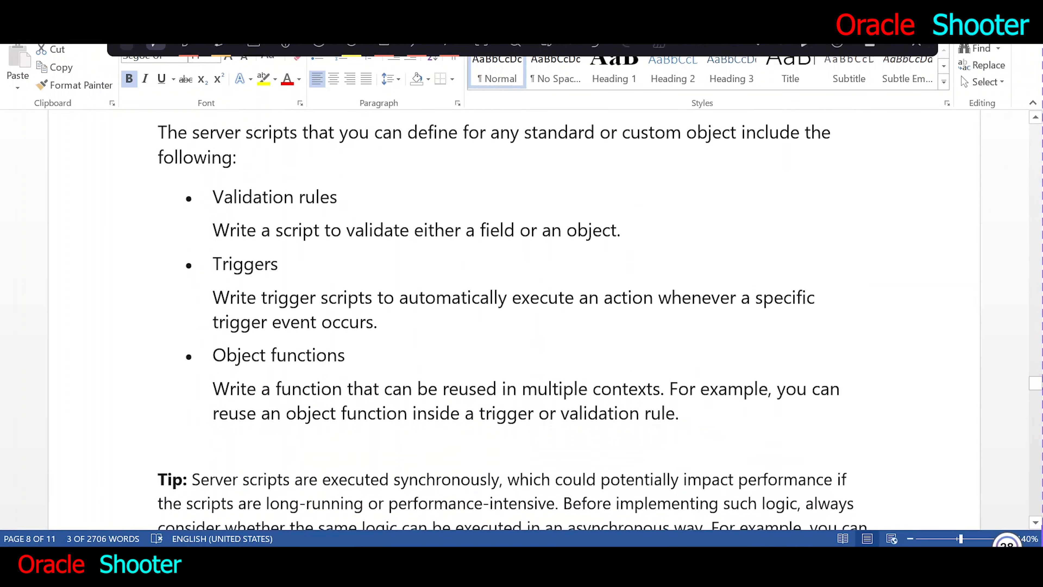
{"action": "scroll", "coordinate": [512, 320], "scroll_direction": "down", "scroll_amount": 8}
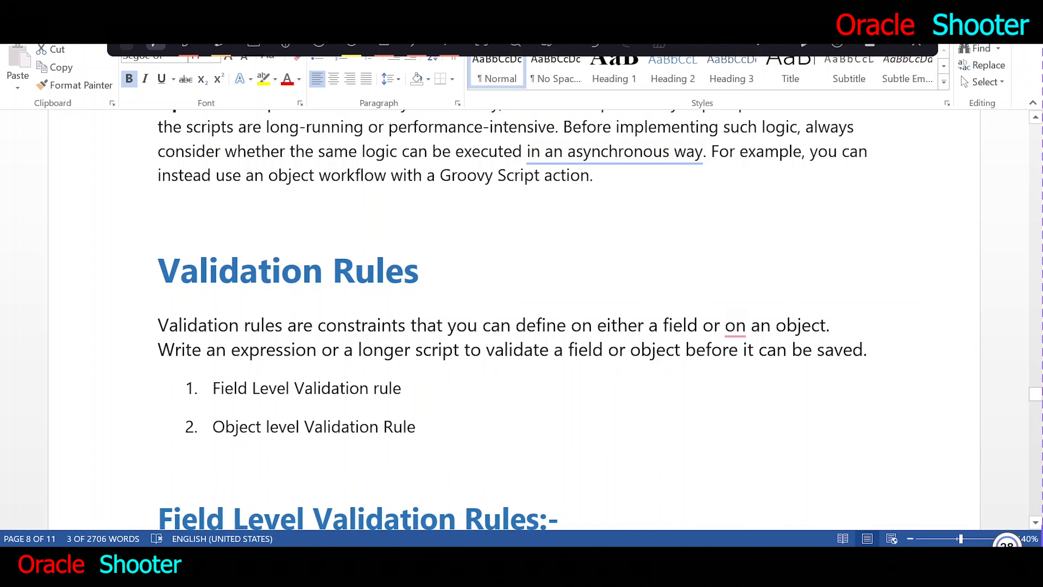
- Return to Application Composer in the browser and expand the A_Employee custom object to show its Server Scripts entry
{"action": "key", "text": "alt+Tab"}
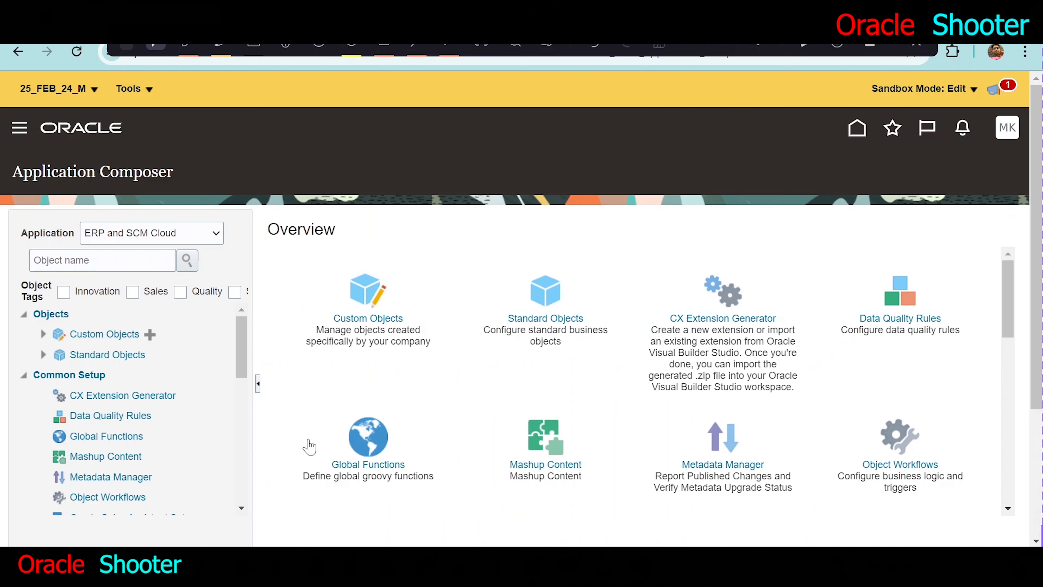
{"action": "left_click", "coordinate": [44, 335]}
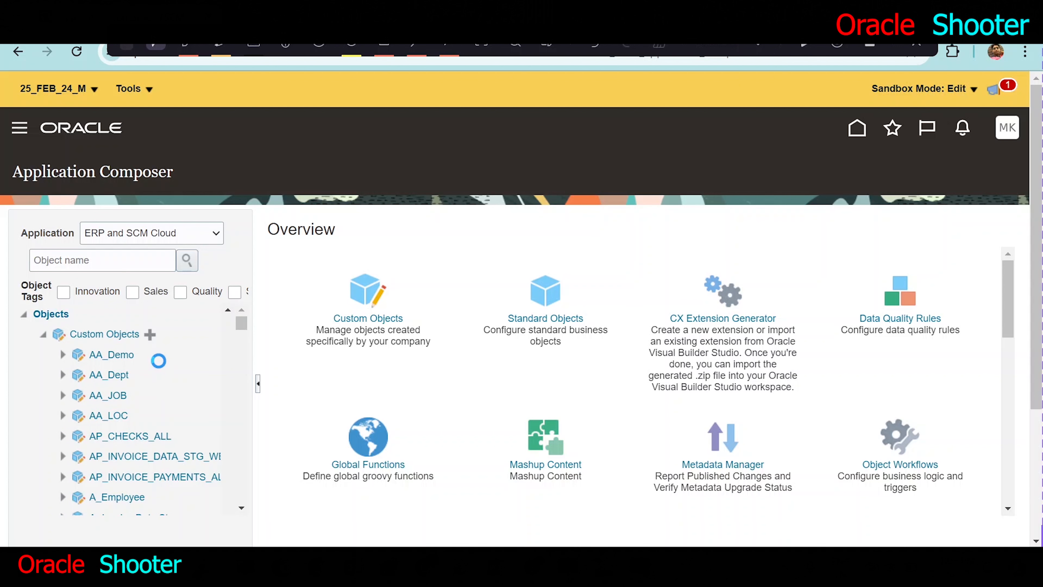
{"action": "scroll", "coordinate": [158, 361], "scroll_direction": "down", "scroll_amount": 8}
{"action": "scroll", "coordinate": [135, 378], "scroll_direction": "up", "scroll_amount": 4}
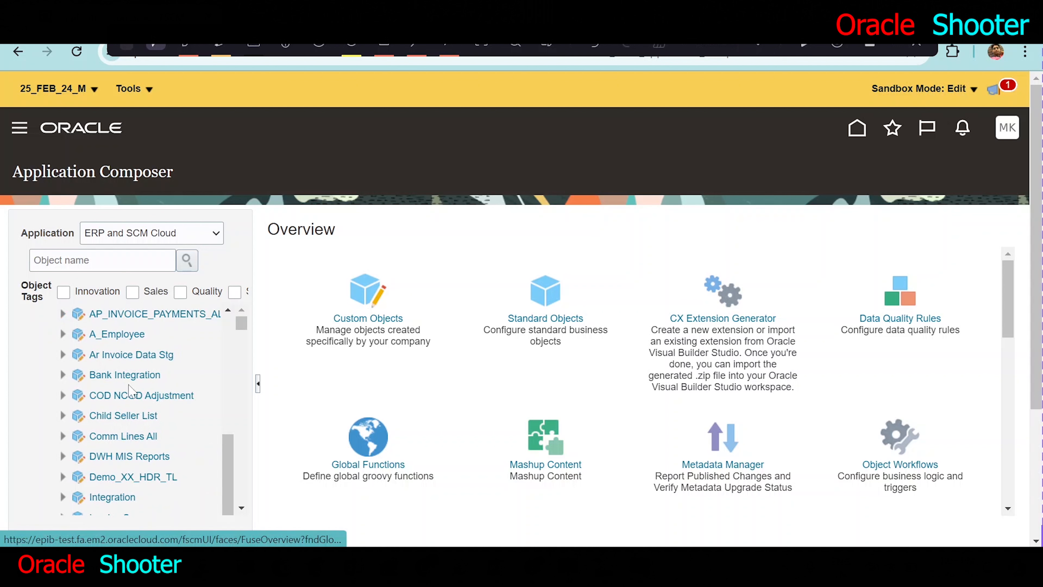
{"action": "scroll", "coordinate": [128, 395], "scroll_direction": "up", "scroll_amount": 2}
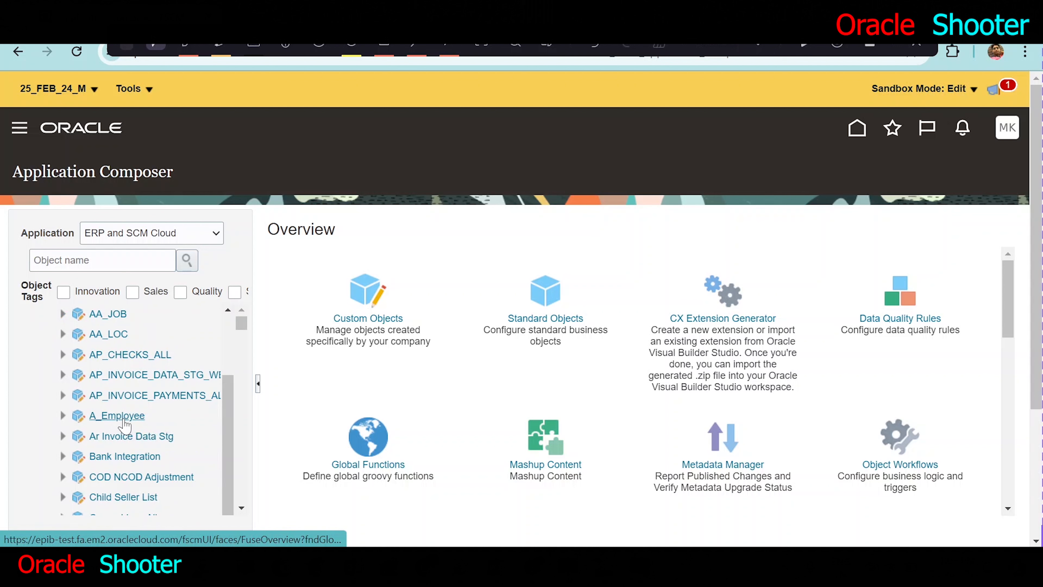
{"action": "key", "text": "ctrl"}
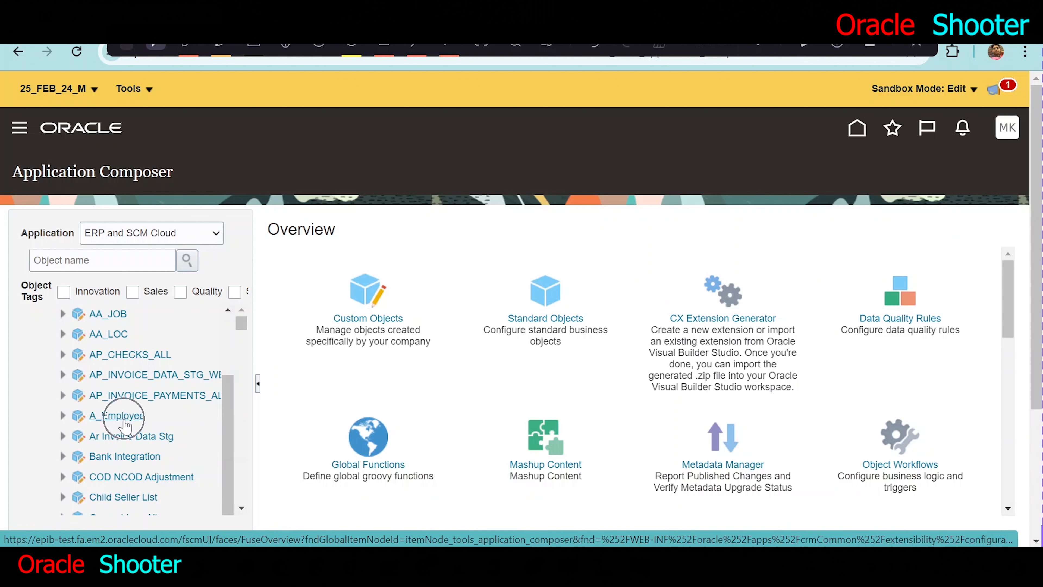
{"action": "key", "text": "ctrl"}
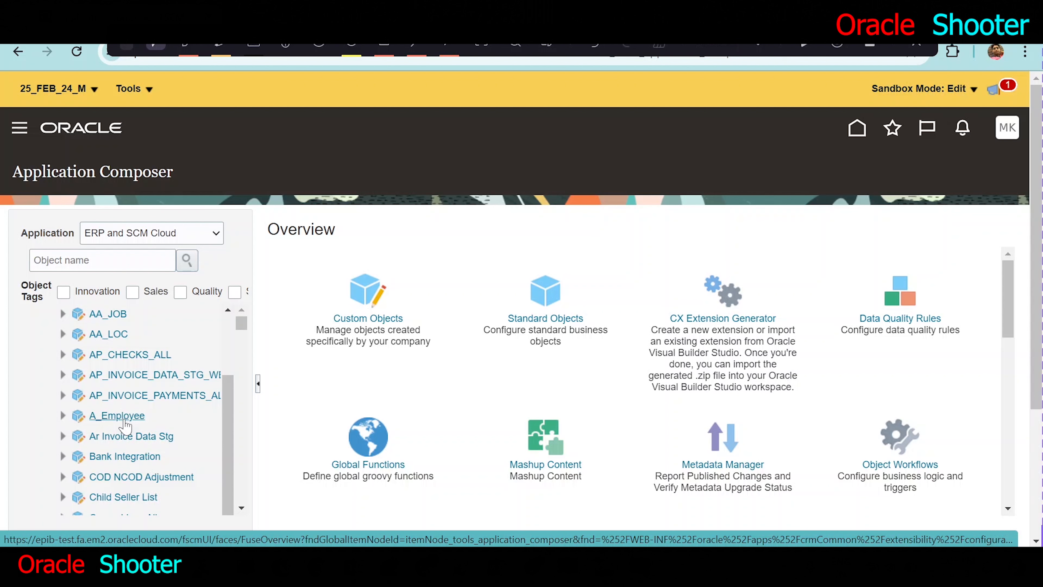
{"action": "left_click", "coordinate": [63, 417]}
{"action": "left_click", "coordinate": [241, 508]}
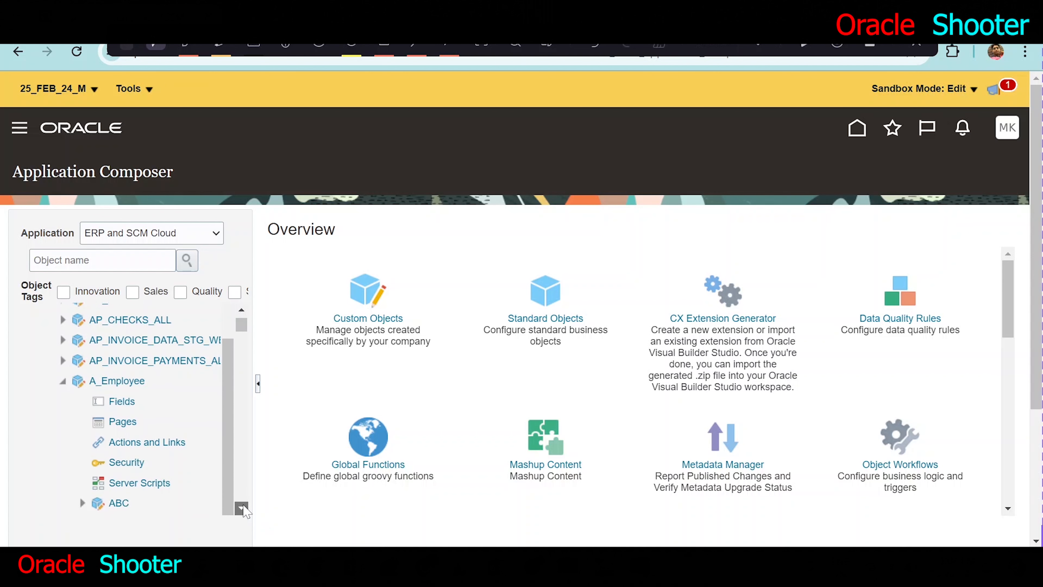
{"action": "left_click", "coordinate": [242, 508]}
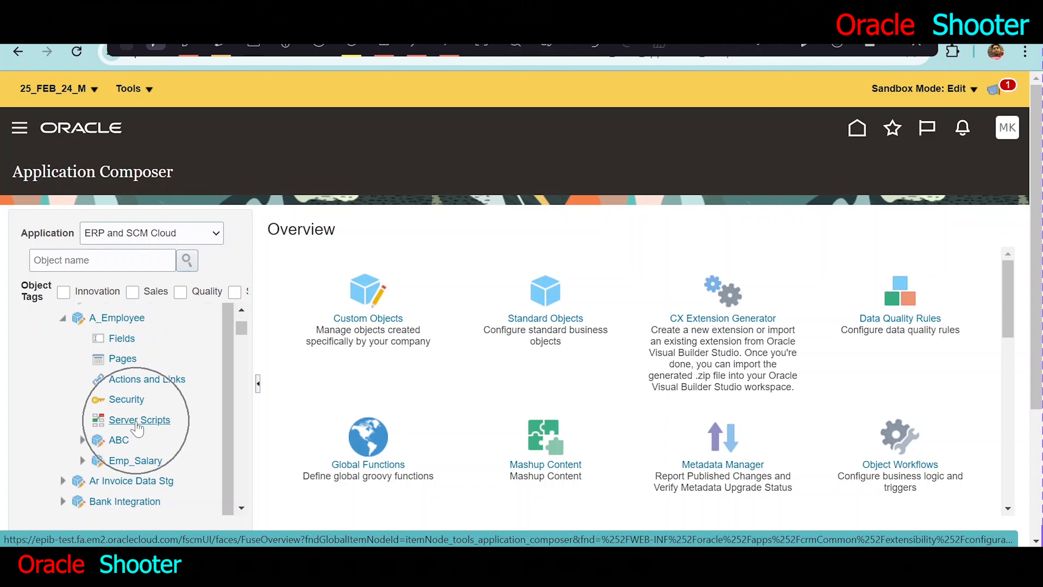
{"action": "left_click", "coordinate": [384, 47]}
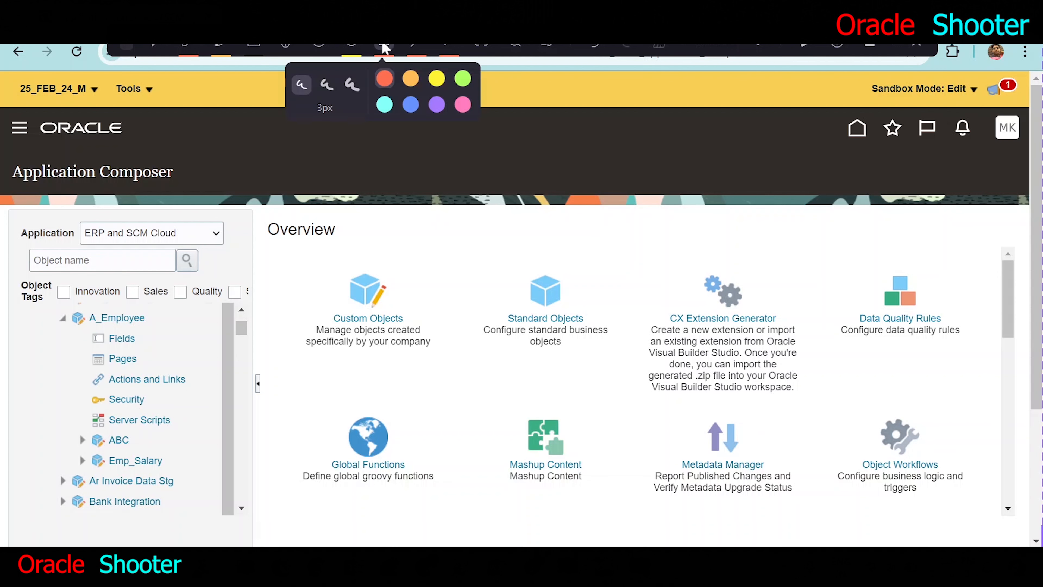
{"action": "mouse_move", "coordinate": [53, 402]}
{"action": "left_mouse_down"}
{"action": "mouse_move", "coordinate": [86, 439]}
{"action": "mouse_move", "coordinate": [189, 431]}
{"action": "left_mouse_up"}
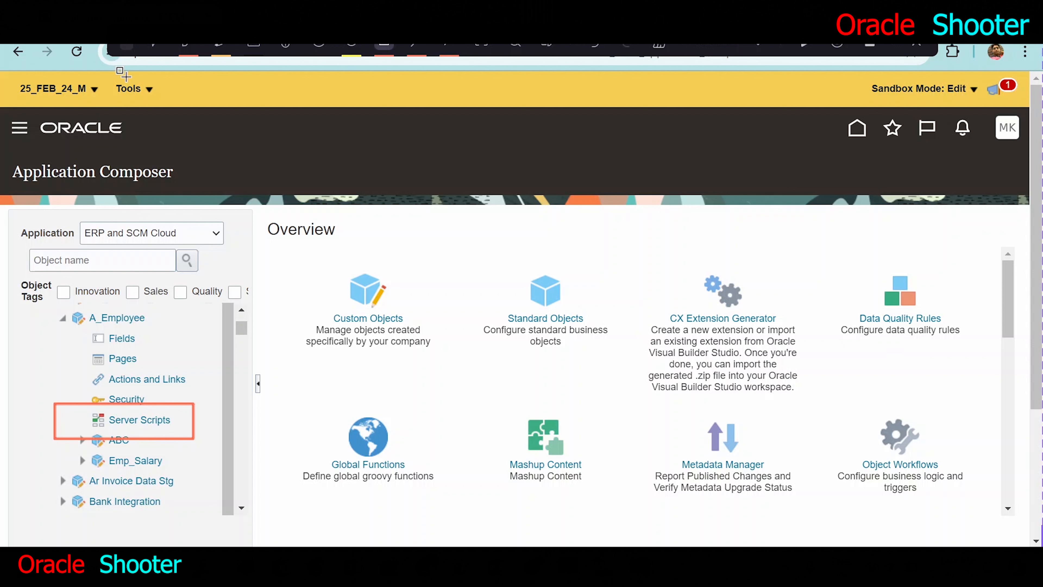
{"action": "left_click", "coordinate": [156, 47]}
- Open the Europe-DC shortcut in a new browser tab and go to the Oracle home page
{"action": "key", "text": "ctrl+t"}
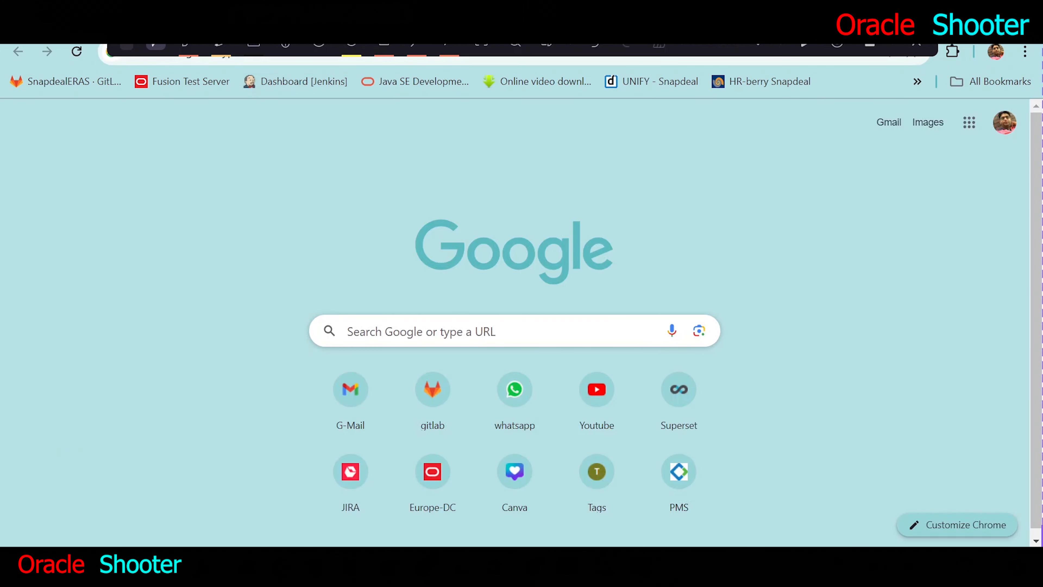
{"action": "left_click", "coordinate": [444, 457]}
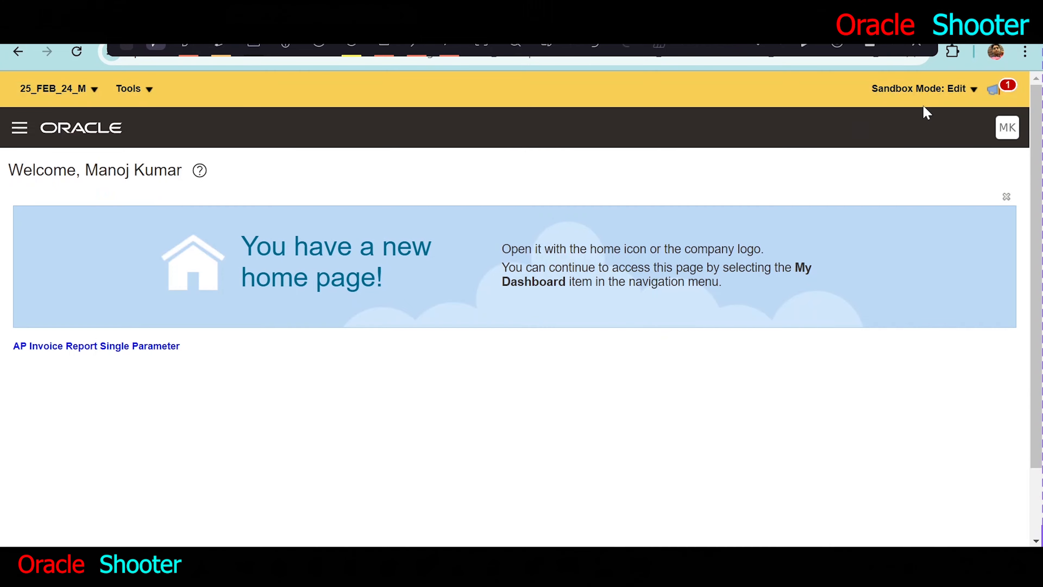
{"action": "left_click", "coordinate": [859, 129]}
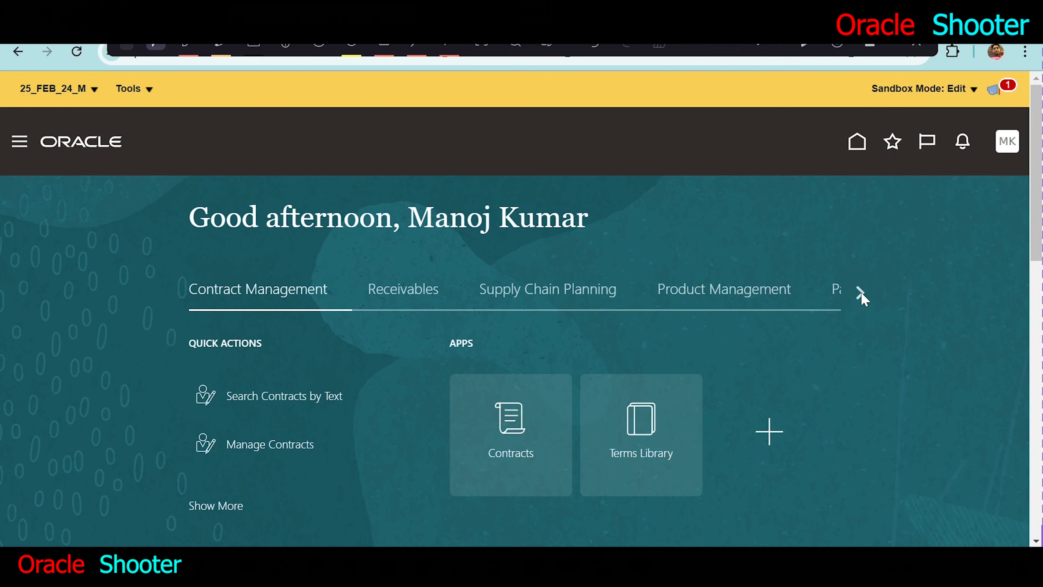
- Open the A_Employee app from the Others group and start creating a new record
{"action": "left_click", "coordinate": [861, 293]}
{"action": "left_click", "coordinate": [861, 292]}
{"action": "left_click", "coordinate": [861, 293]}
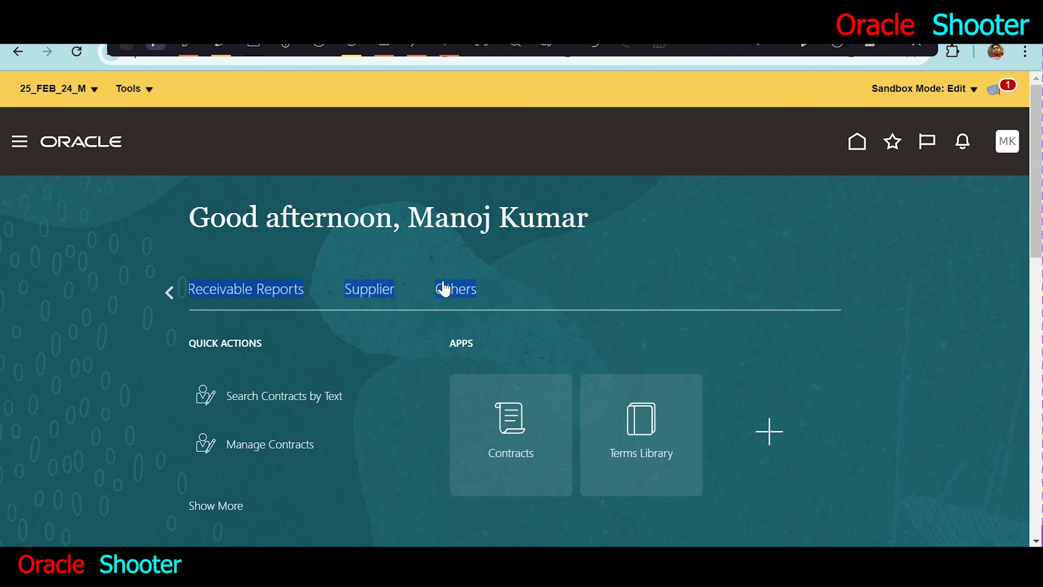
{"action": "left_click", "coordinate": [453, 292]}
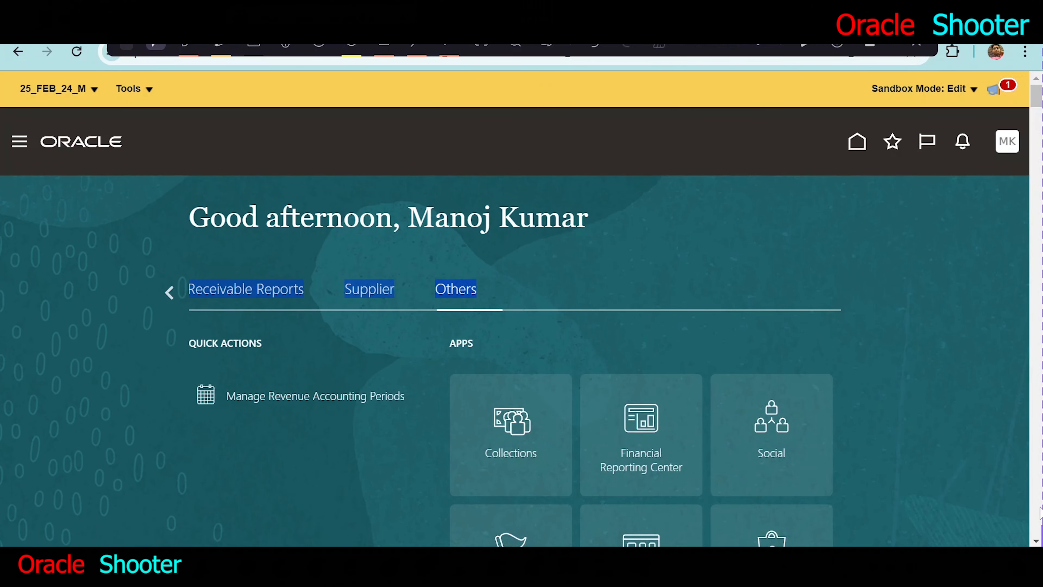
{"action": "scroll", "coordinate": [638, 281], "scroll_direction": "down", "scroll_amount": 20}
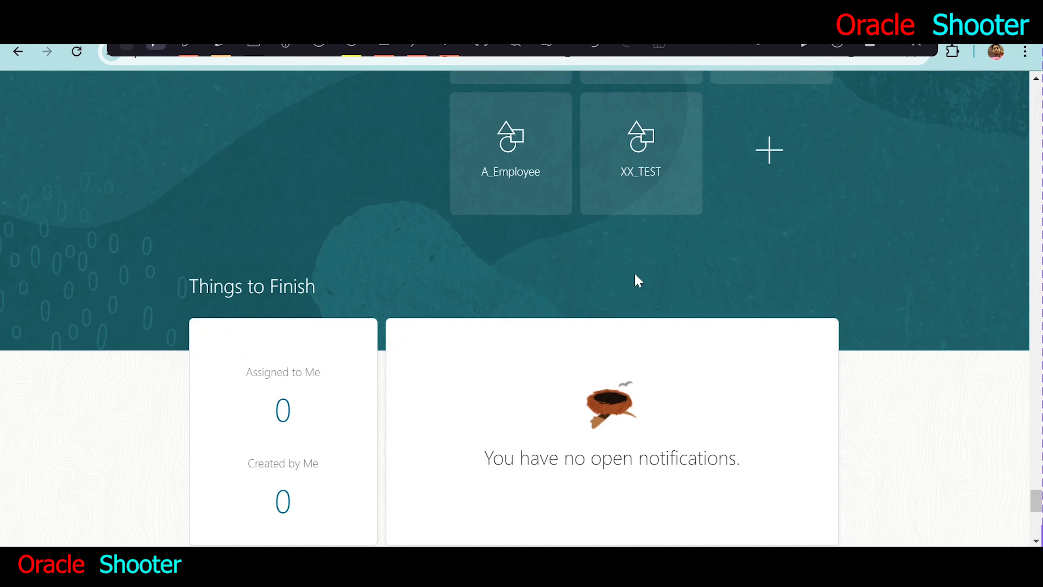
{"action": "key", "text": "ctrl"}
{"action": "left_click", "coordinate": [511, 149]}
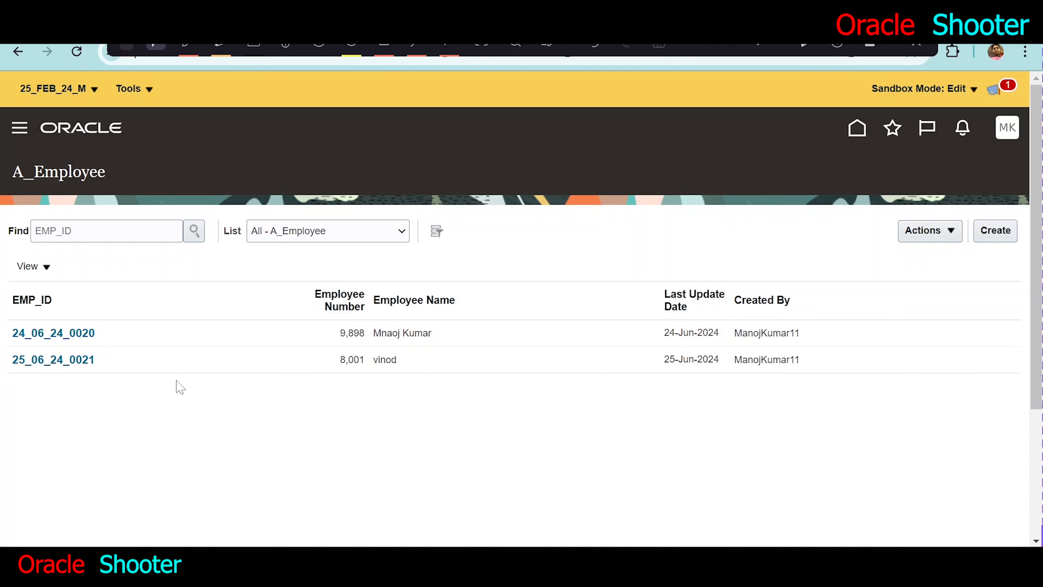
{"action": "left_click", "coordinate": [991, 232]}
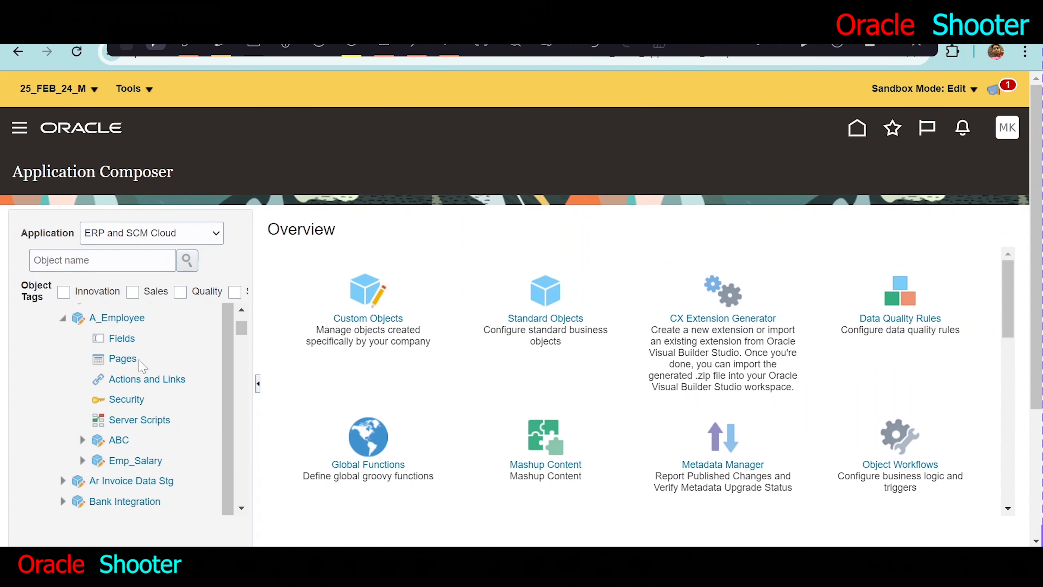
- Open the server scripts of A_Employee in Application Composer and examine the Object Rules and Field Rules sections
{"action": "left_click", "coordinate": [129, 421]}
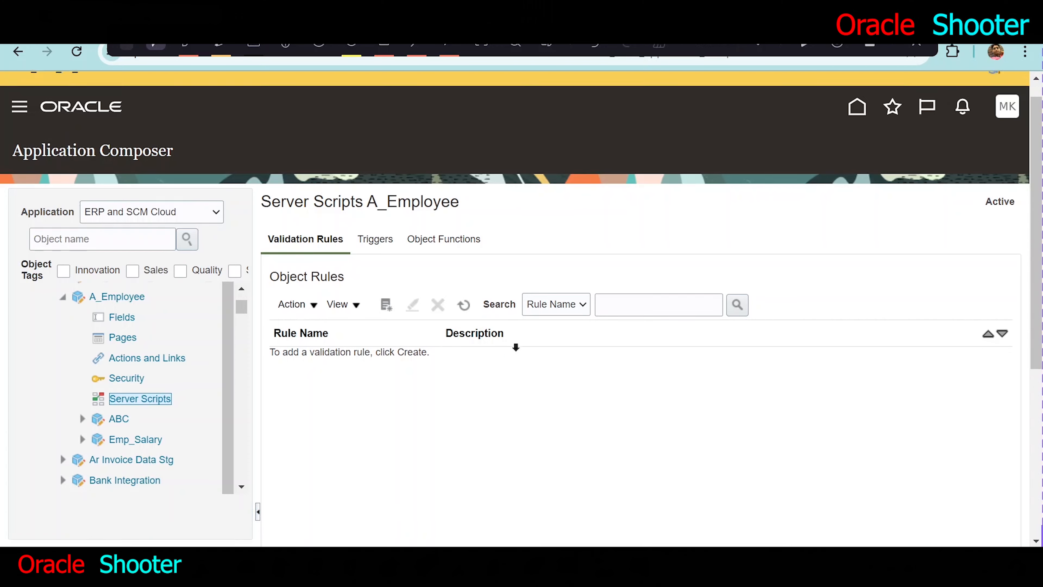
{"action": "scroll", "coordinate": [514, 344], "scroll_direction": "down", "scroll_amount": 5}
{"action": "scroll", "coordinate": [361, 181], "scroll_direction": "up", "scroll_amount": 2}
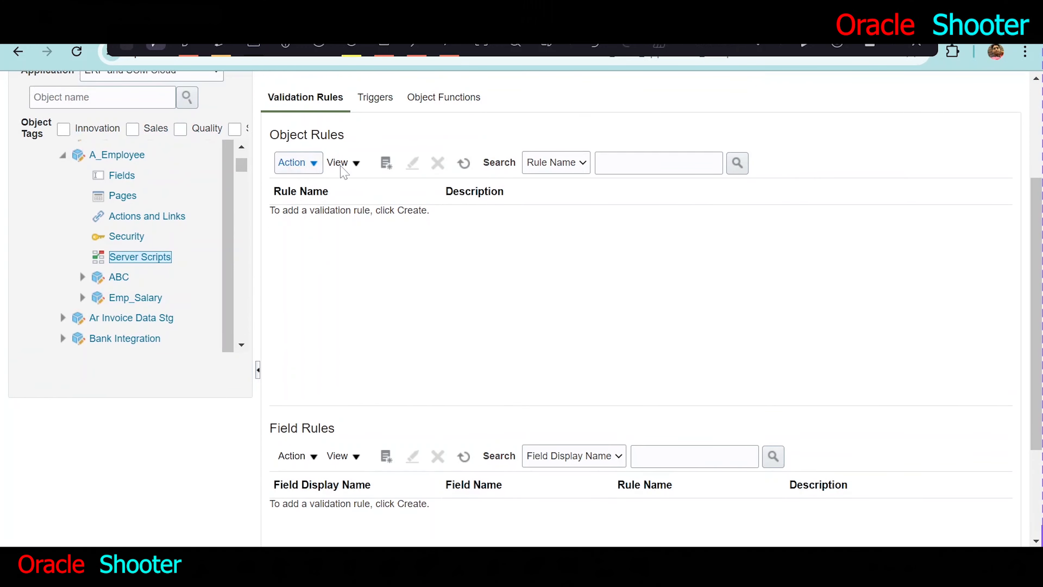
{"action": "scroll", "coordinate": [431, 416], "scroll_direction": "down", "scroll_amount": 3}
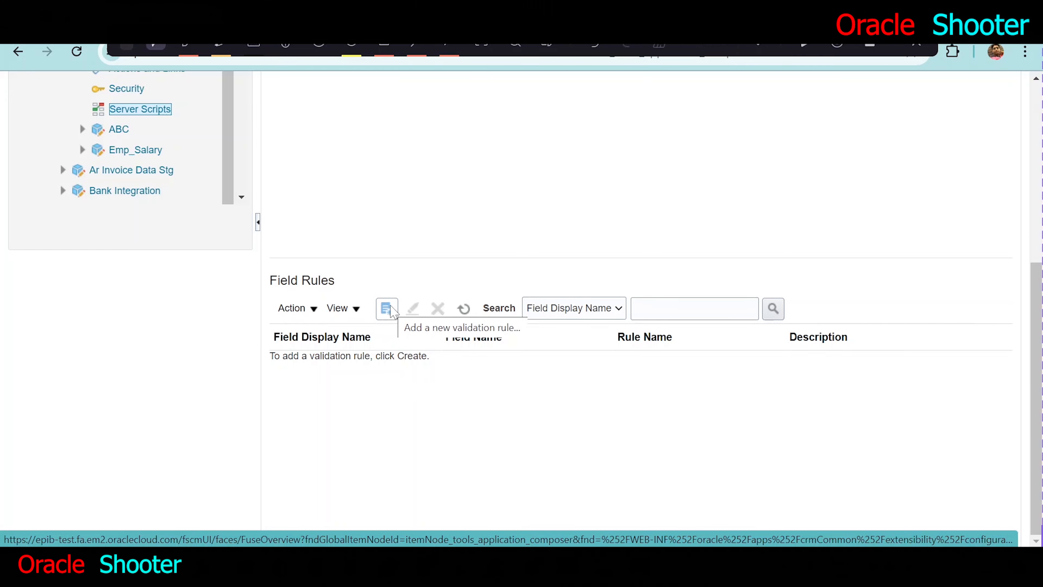
{"action": "scroll", "coordinate": [385, 316], "scroll_direction": "up", "scroll_amount": 5}
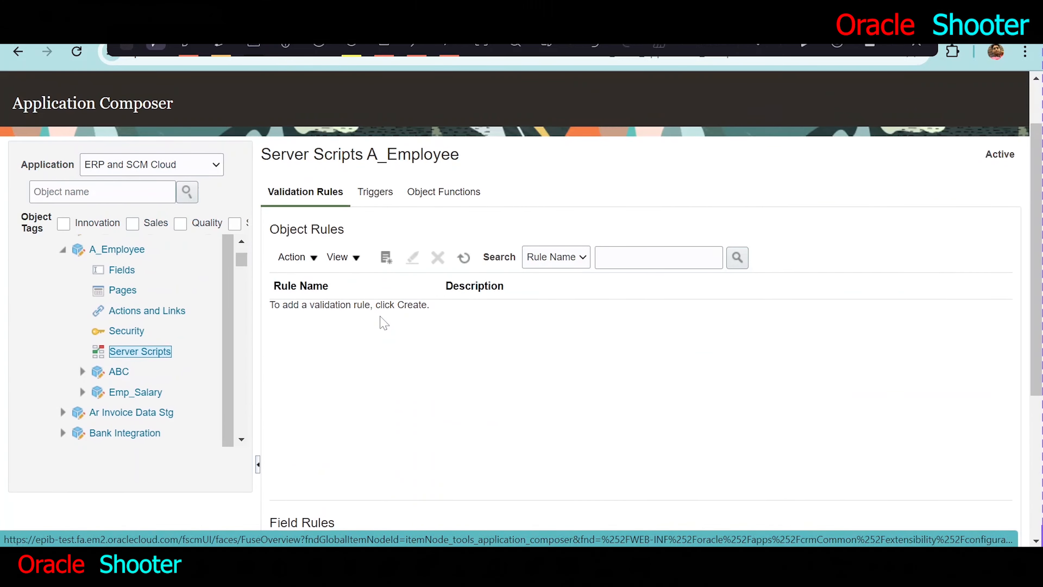
- Open the custom fields list of A_Employee and locate the Employee Number field
{"action": "left_click", "coordinate": [127, 270]}
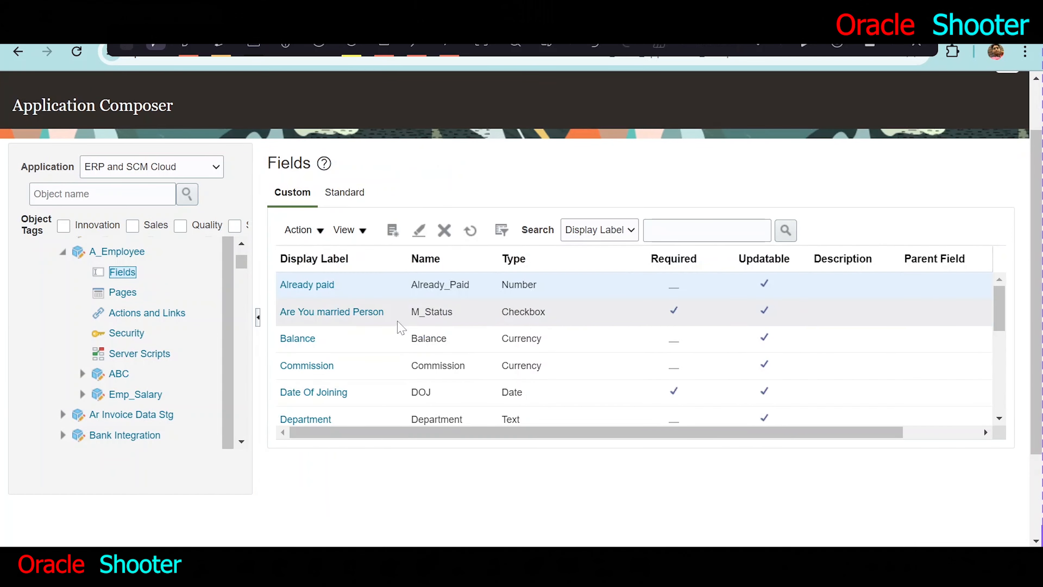
{"action": "scroll", "coordinate": [401, 328], "scroll_direction": "down", "scroll_amount": 5}
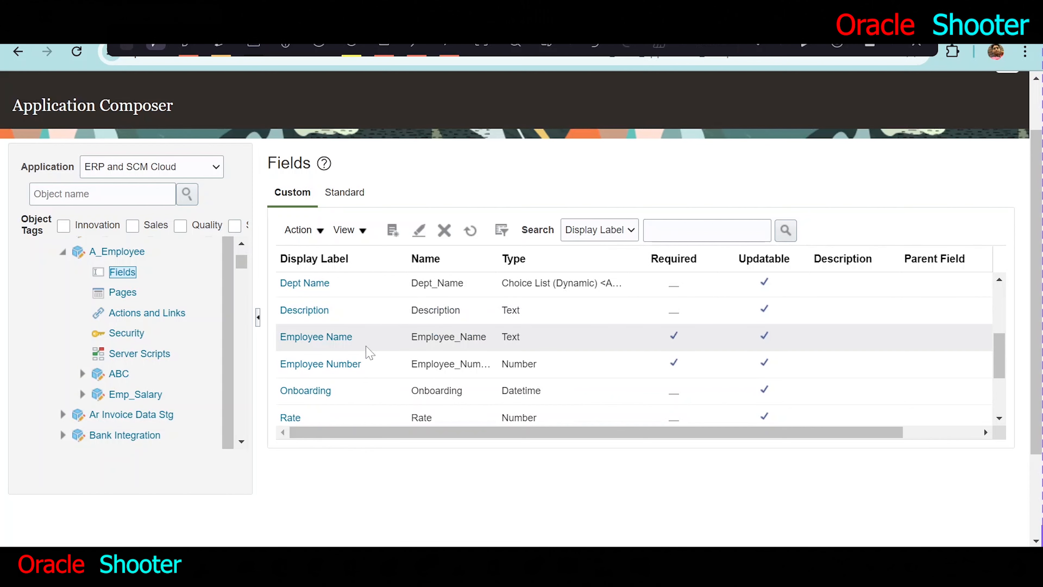
{"action": "left_click", "coordinate": [344, 365]}
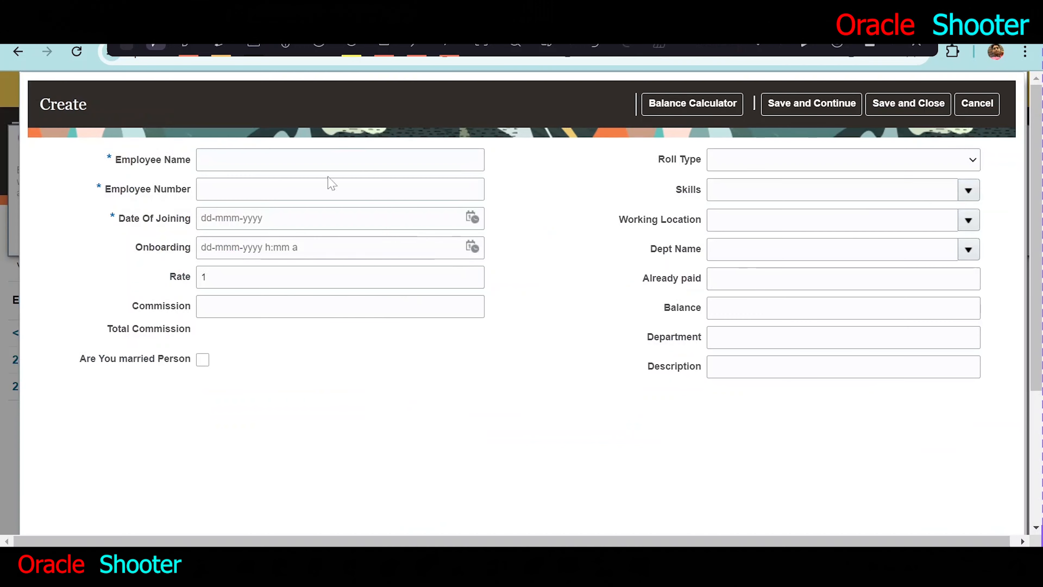
- Enter the employee's name and a seven-digit employee number in the new A_Employee record
{"action": "left_click", "coordinate": [340, 160]}
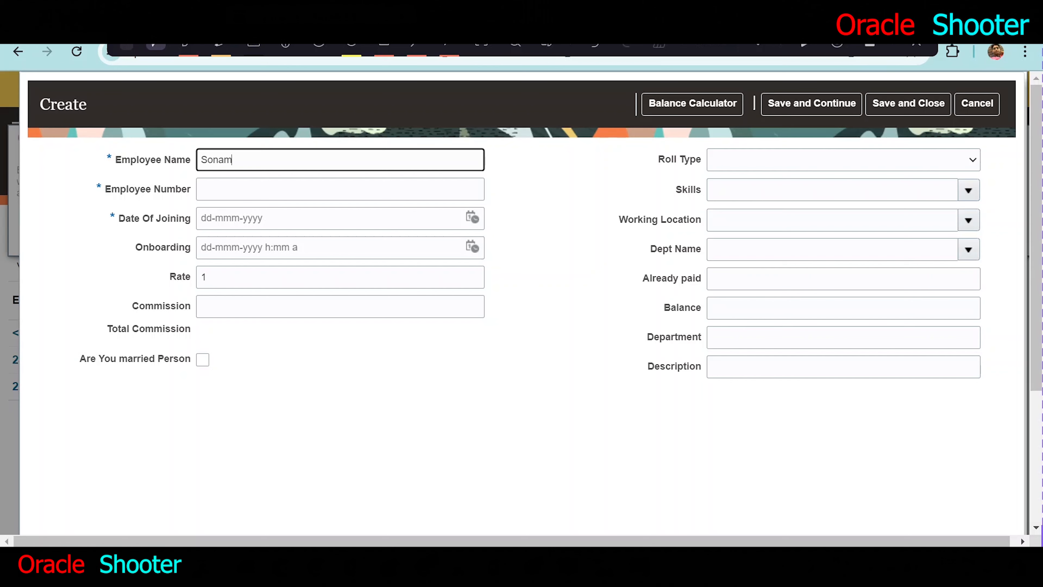
{"action": "left_click", "coordinate": [265, 199]}
{"action": "type", "text": "1000001"}
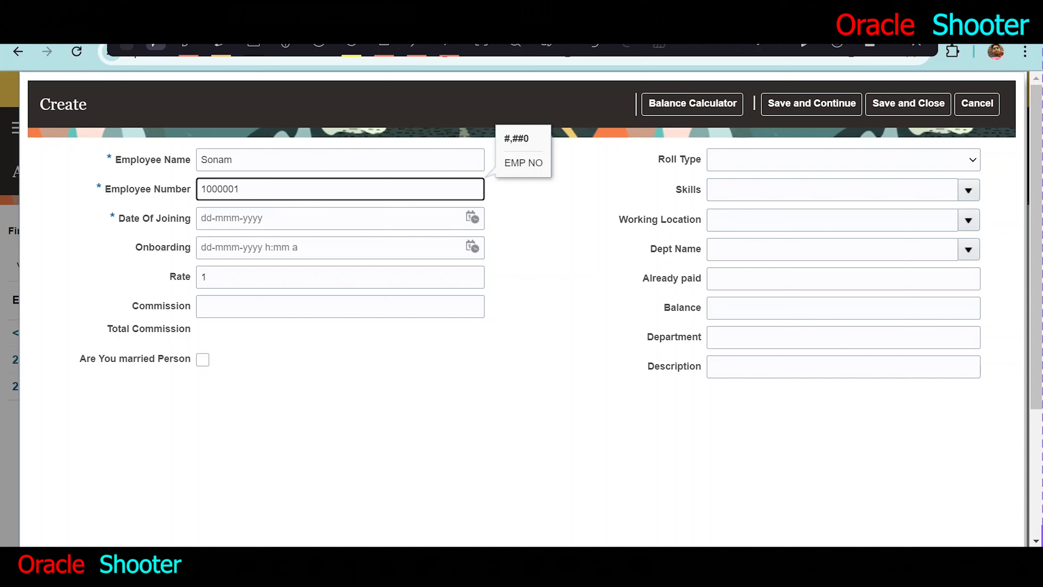
{"action": "left_click", "coordinate": [472, 217]}
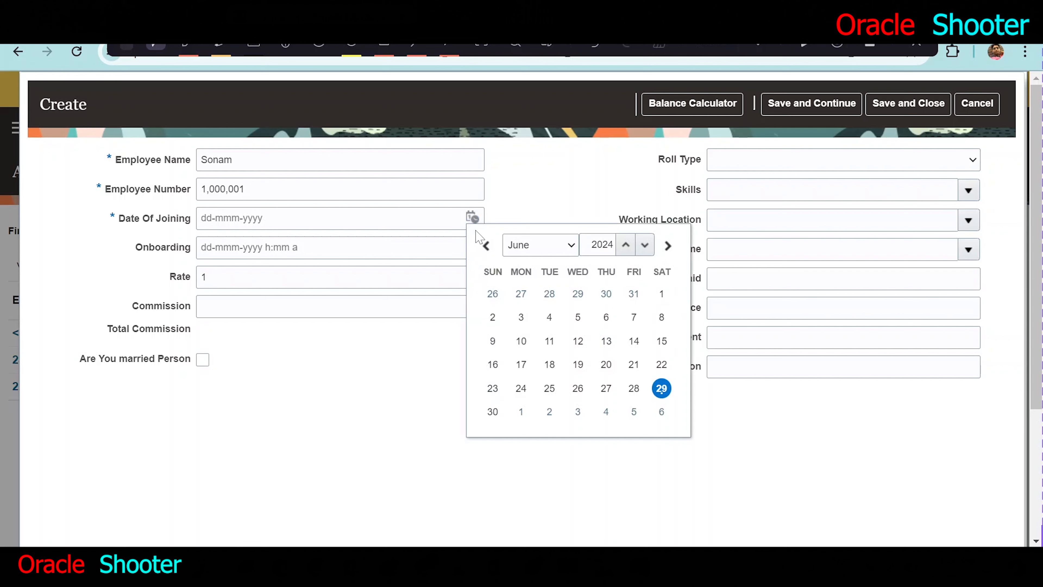
{"action": "left_click", "coordinate": [375, 448]}
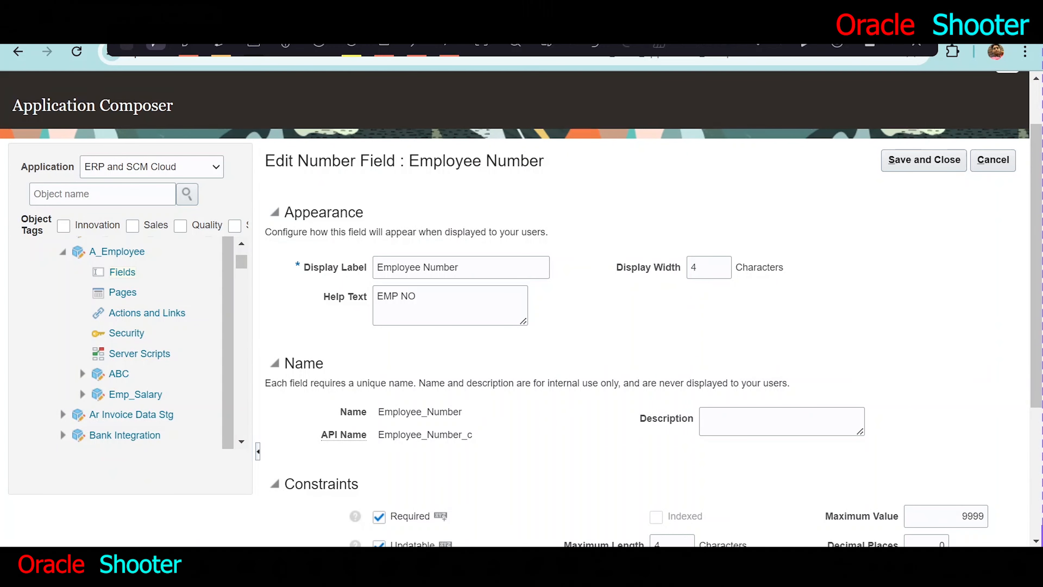
- Examine the Employee Number field's display width and its constraints, including maximum value, minimum value and maximum length, in Application Composer
{"action": "double_click", "coordinate": [694, 267]}
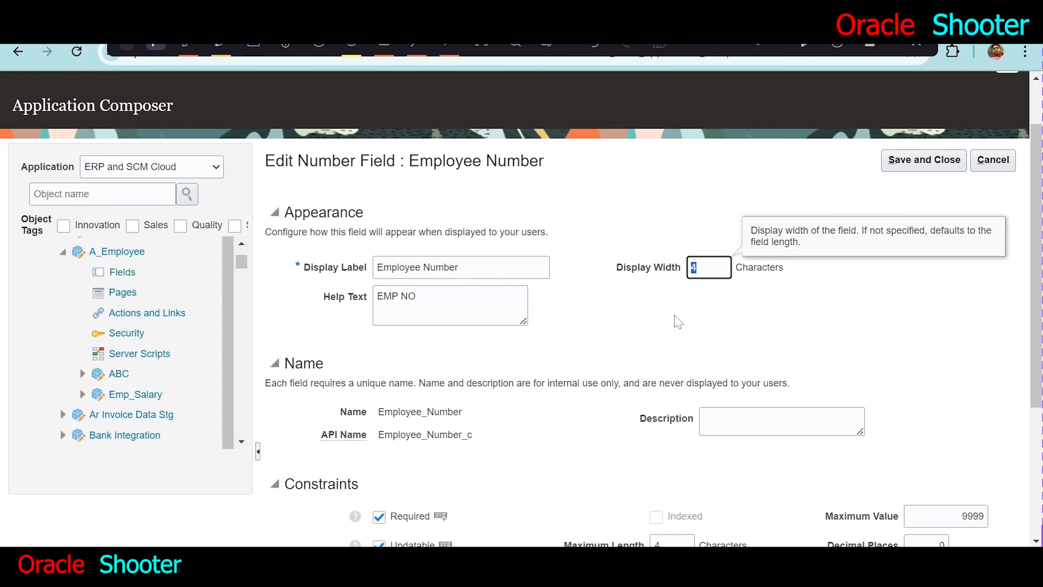
{"action": "scroll", "coordinate": [677, 322], "scroll_direction": "down", "scroll_amount": 4}
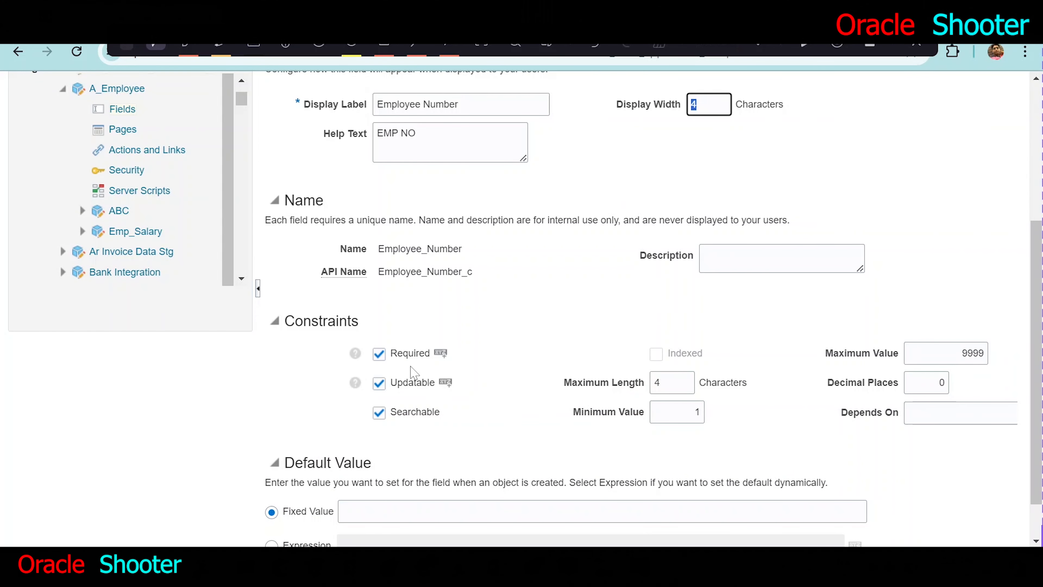
{"action": "double_click", "coordinate": [914, 349]}
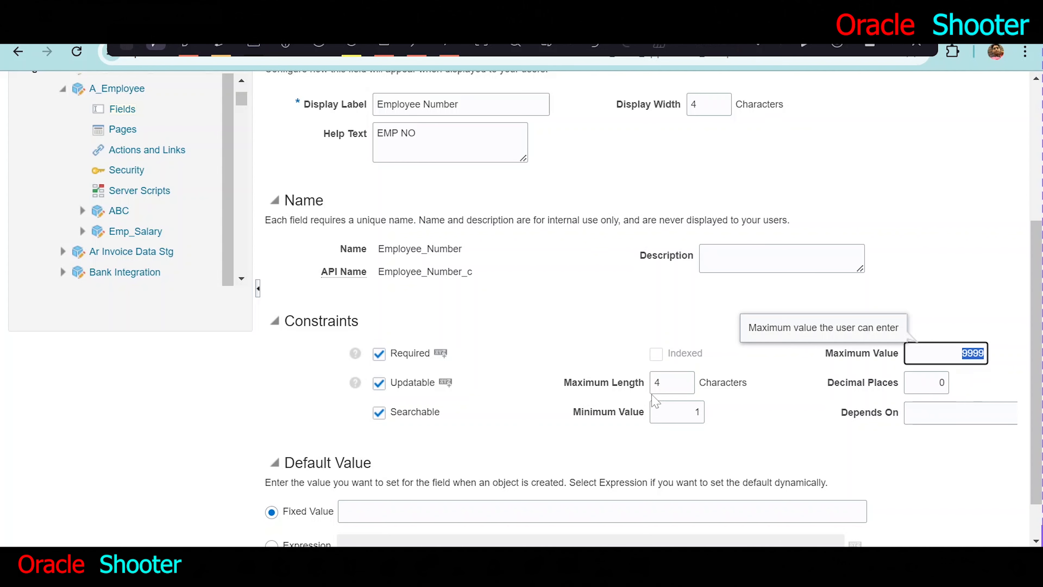
{"action": "double_click", "coordinate": [697, 412]}
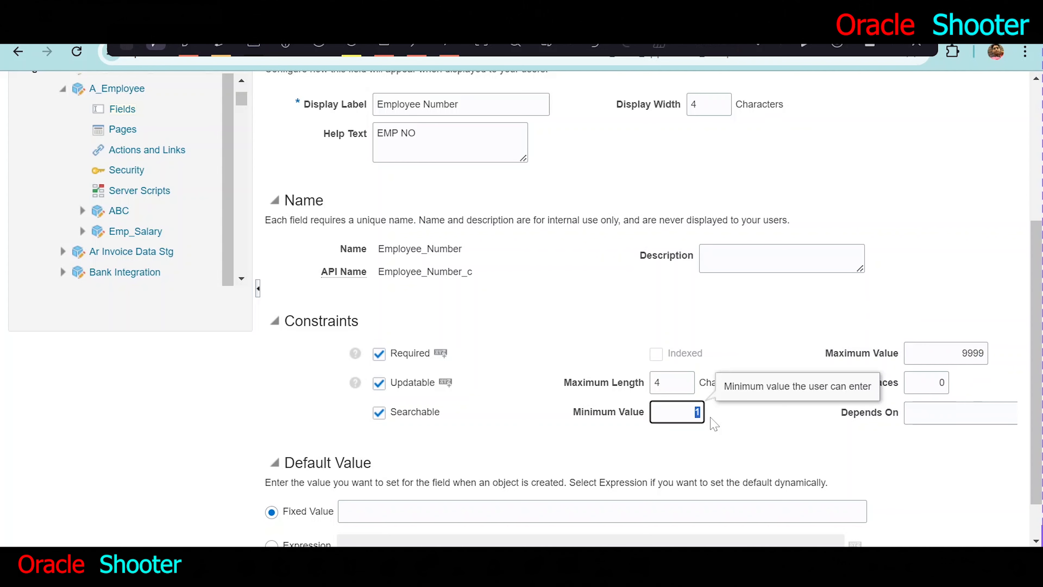
{"action": "scroll", "coordinate": [747, 376], "scroll_direction": "up", "scroll_amount": 1}
{"action": "scroll", "coordinate": [689, 380], "scroll_direction": "up", "scroll_amount": 3}
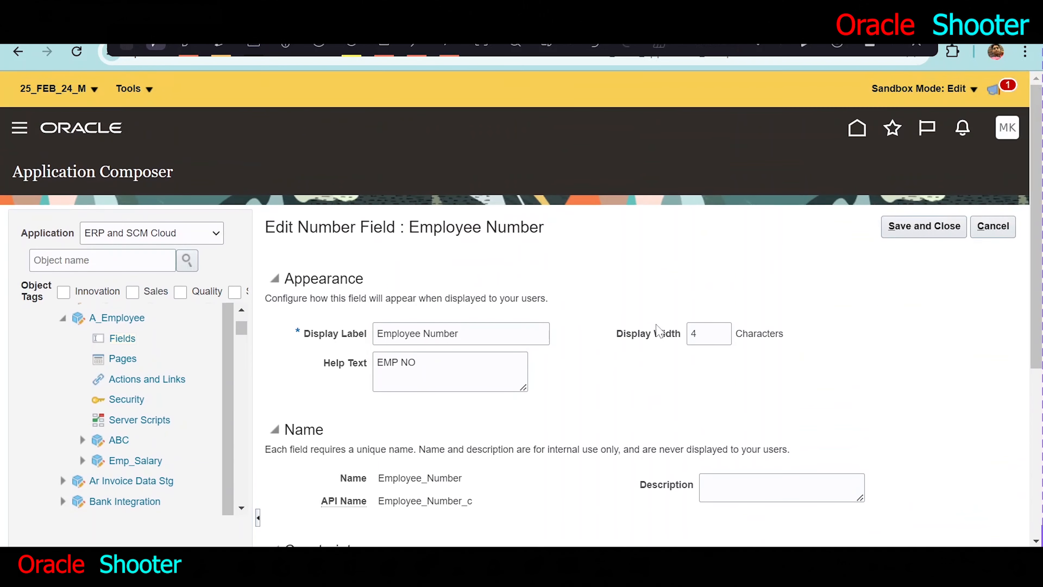
{"action": "scroll", "coordinate": [694, 354], "scroll_direction": "down", "scroll_amount": 2}
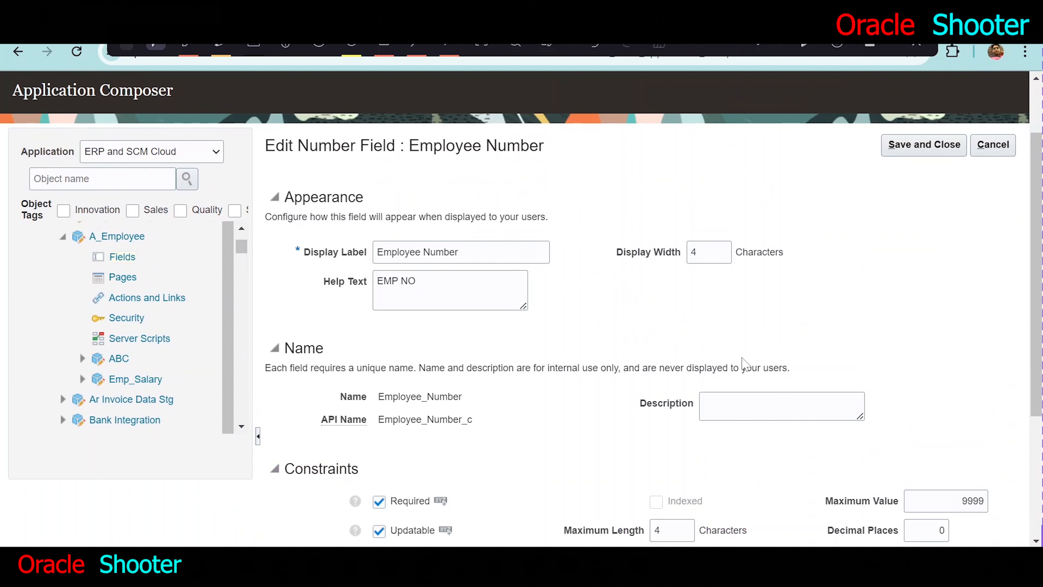
{"action": "scroll", "coordinate": [747, 364], "scroll_direction": "down", "scroll_amount": 2}
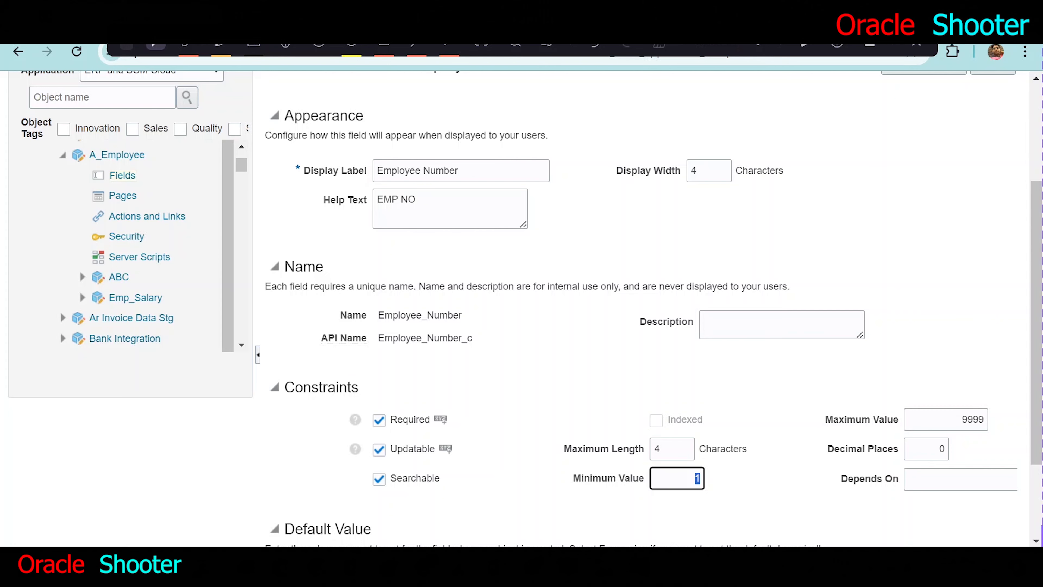
{"action": "double_click", "coordinate": [321, 387]}
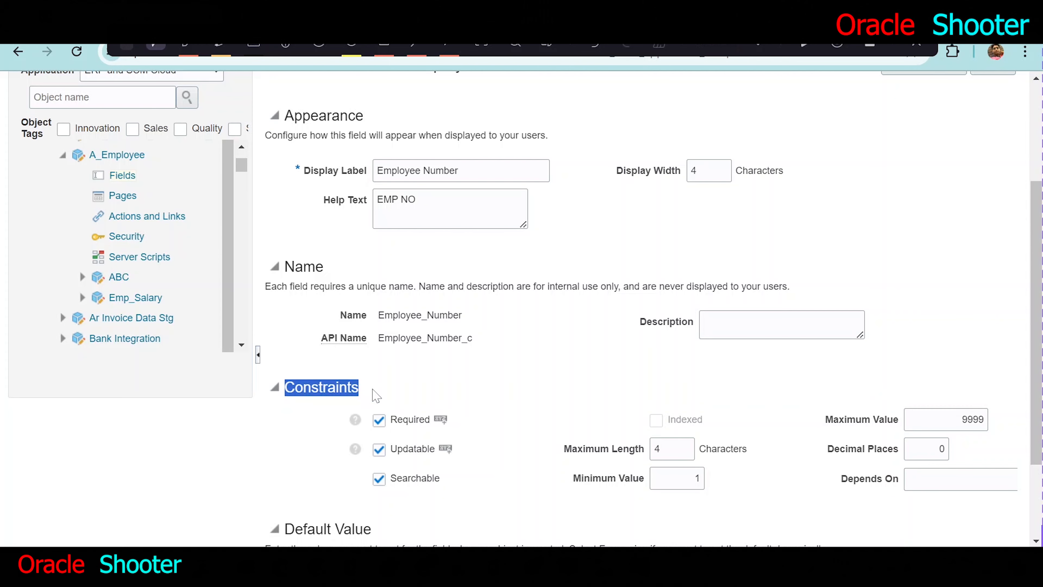
- Switch to the Word document, read the Validation Rules definition about constraints, and return to the Employee Number field settings
{"action": "left_click", "coordinate": [507, 574]}
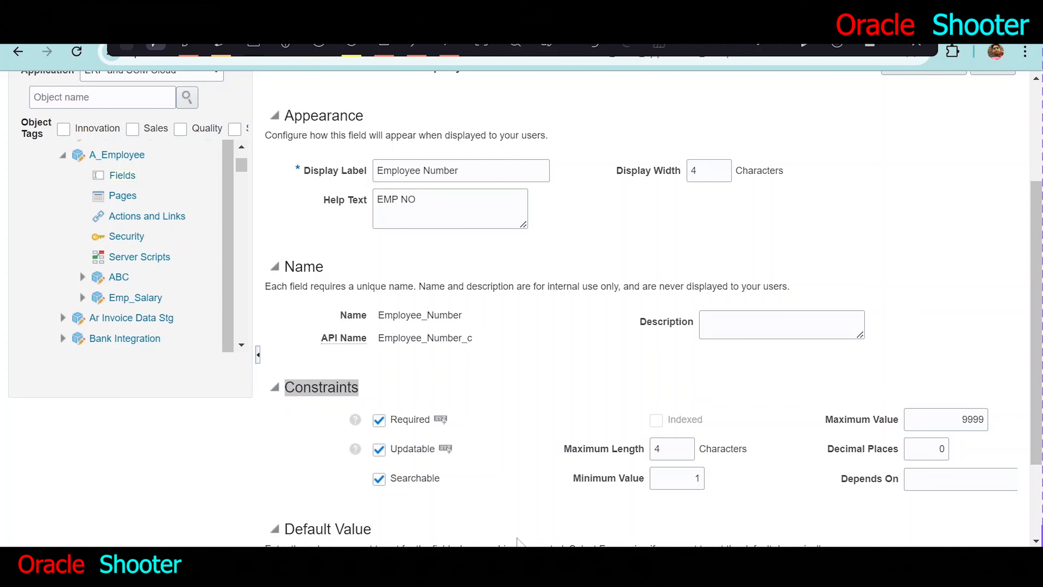
{"action": "double_click", "coordinate": [390, 326]}
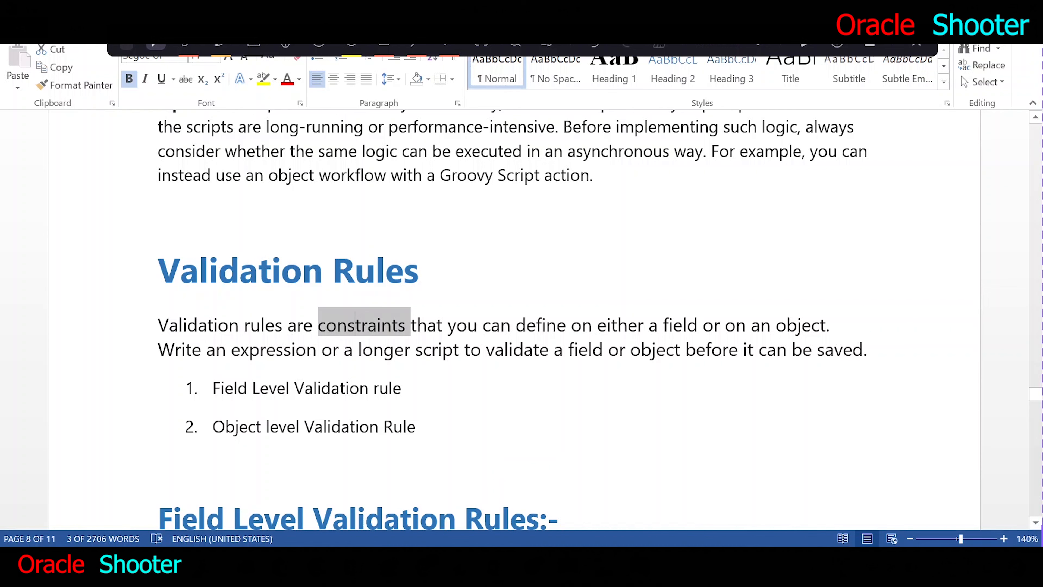
{"action": "scroll", "coordinate": [513, 321], "scroll_direction": "down", "scroll_amount": 1}
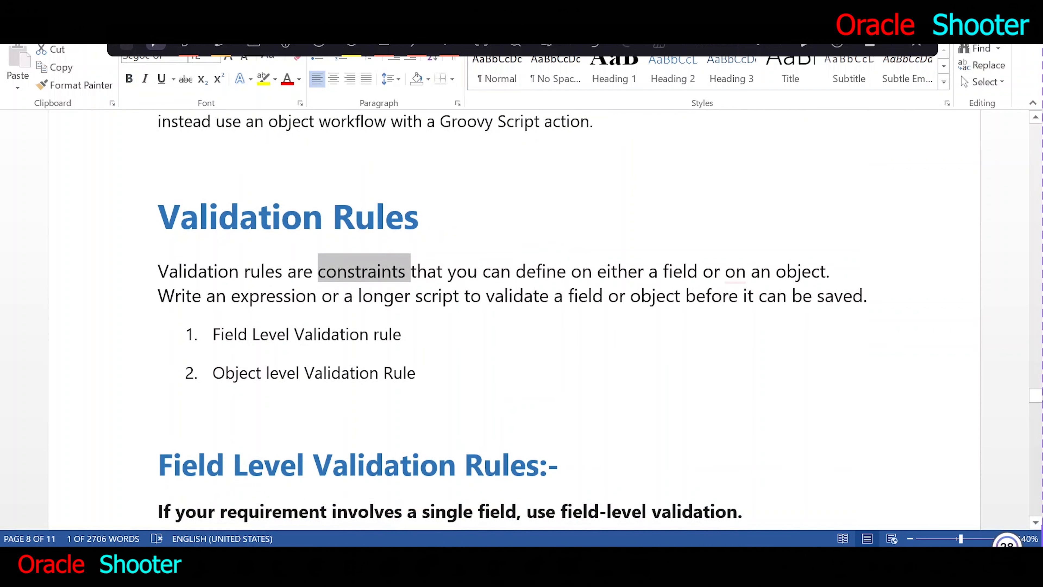
{"action": "key", "text": "alt+Tab"}
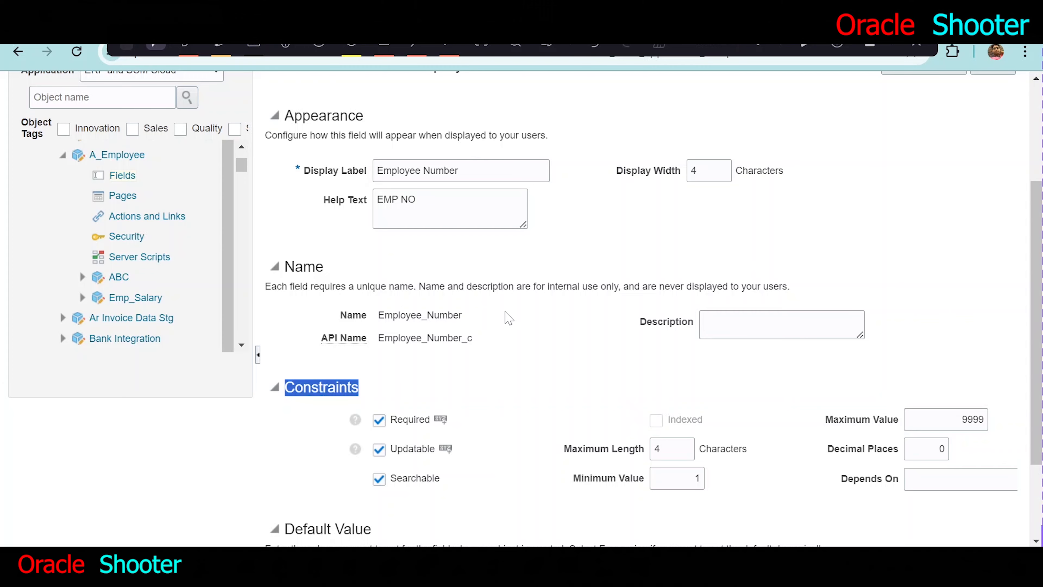
{"action": "scroll", "coordinate": [509, 319], "scroll_direction": "down", "scroll_amount": 2}
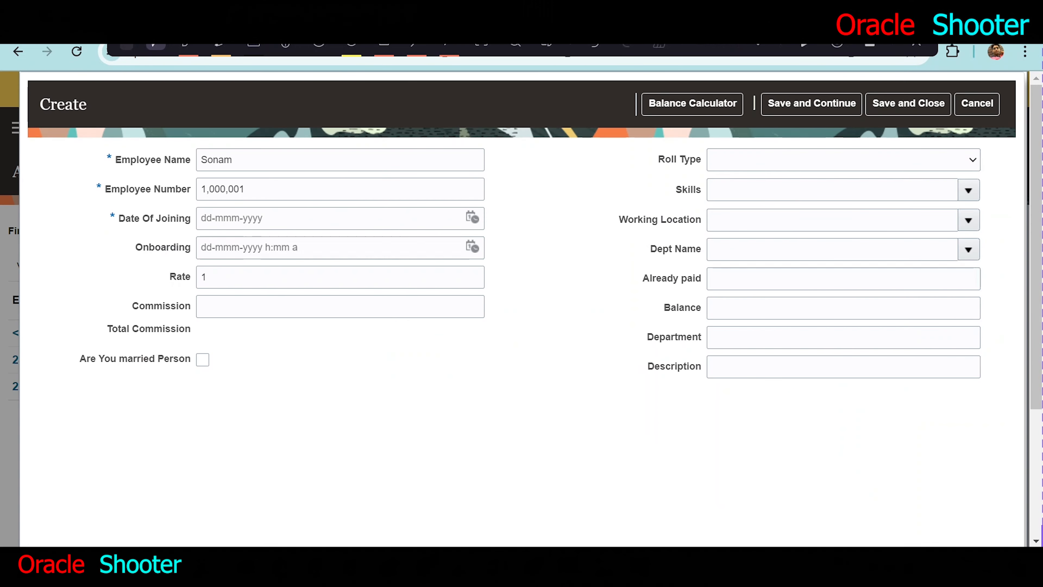
- Set the new record's Date Of Joining to 29-Jun-2024 and Onboarding to 29-Jun-2024 1:05 PM
{"action": "left_click", "coordinate": [472, 217]}
{"action": "left_click", "coordinate": [661, 387]}
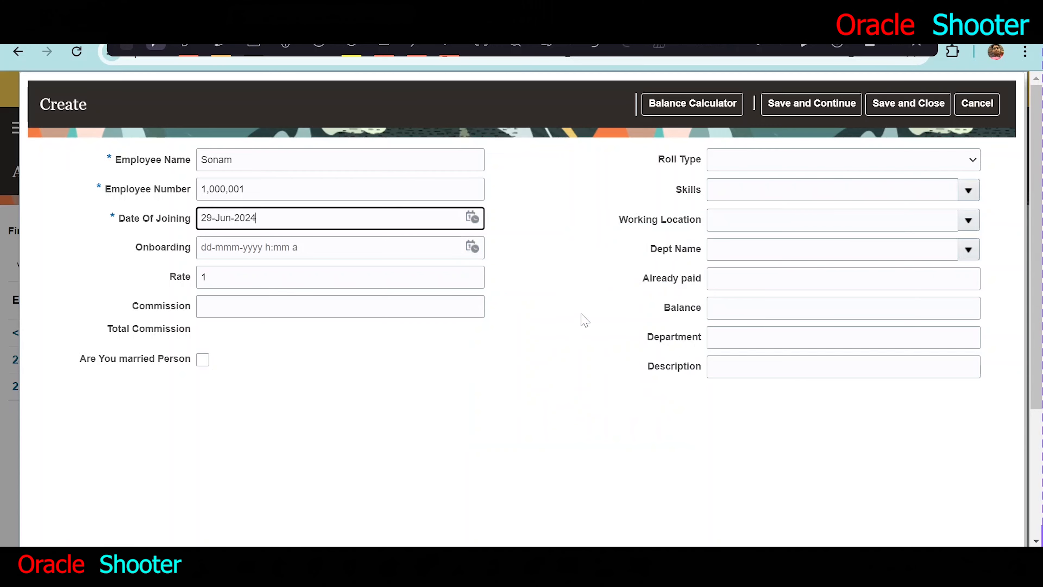
{"action": "left_click", "coordinate": [473, 246]}
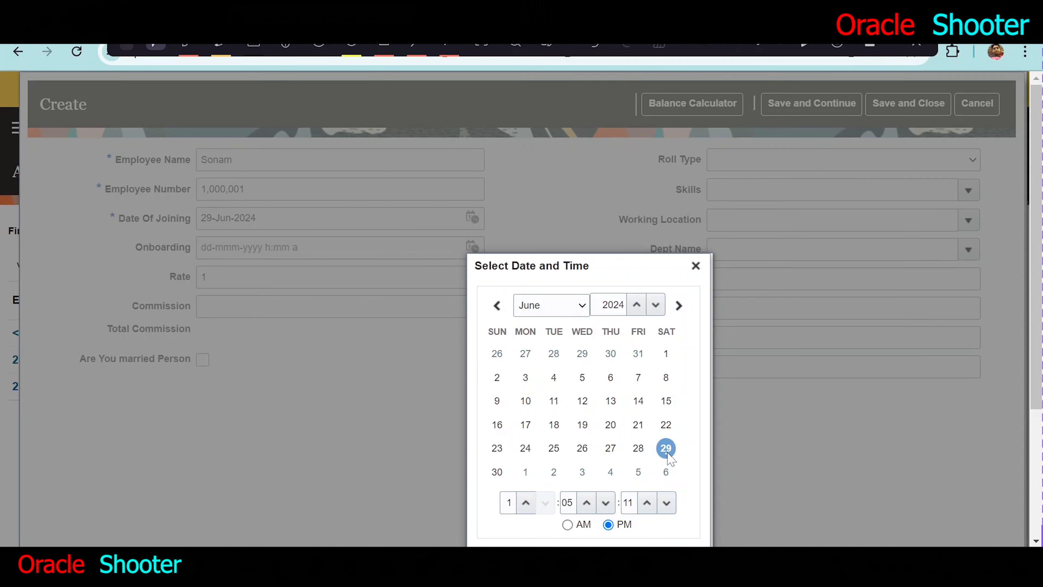
{"action": "left_click_drag", "start_coordinate": [579, 268], "coordinate": [584, 227]}
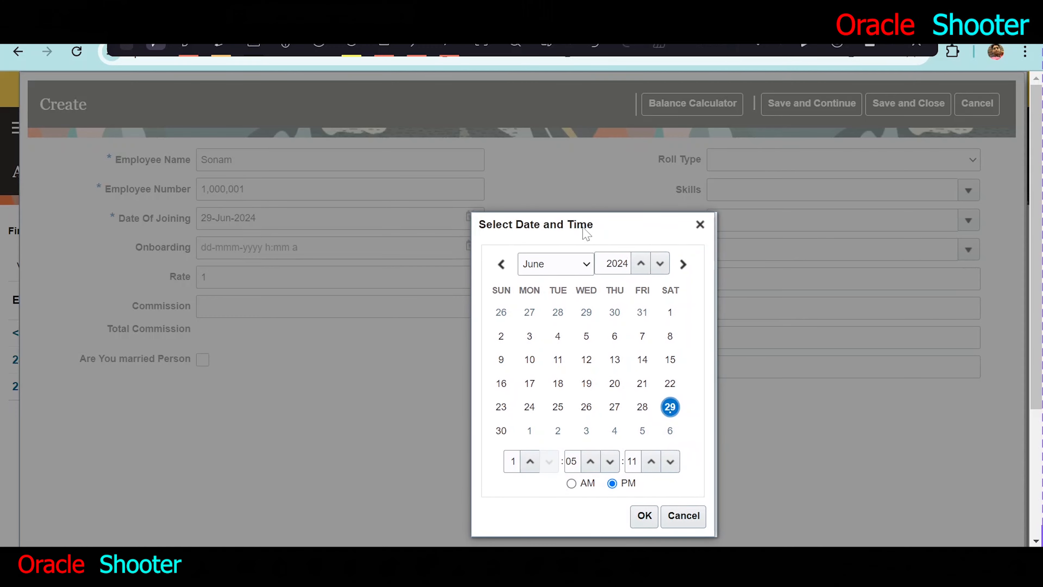
{"action": "left_click", "coordinate": [645, 524]}
- Set the Commission to 11 and try to save the new record while keeping it open
{"action": "left_click", "coordinate": [366, 306]}
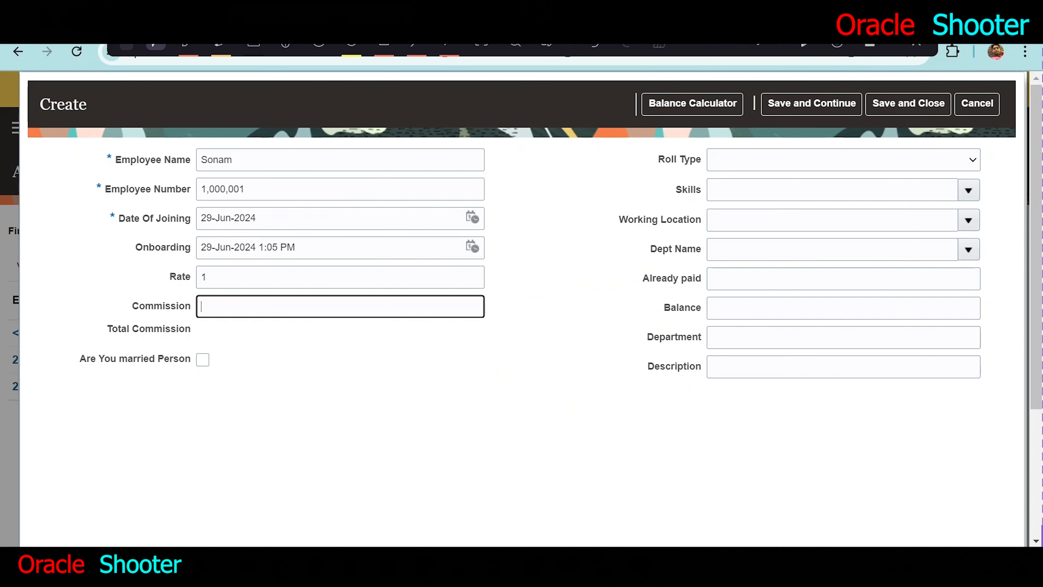
{"action": "type", "text": "11"}
{"action": "left_click", "coordinate": [320, 481]}
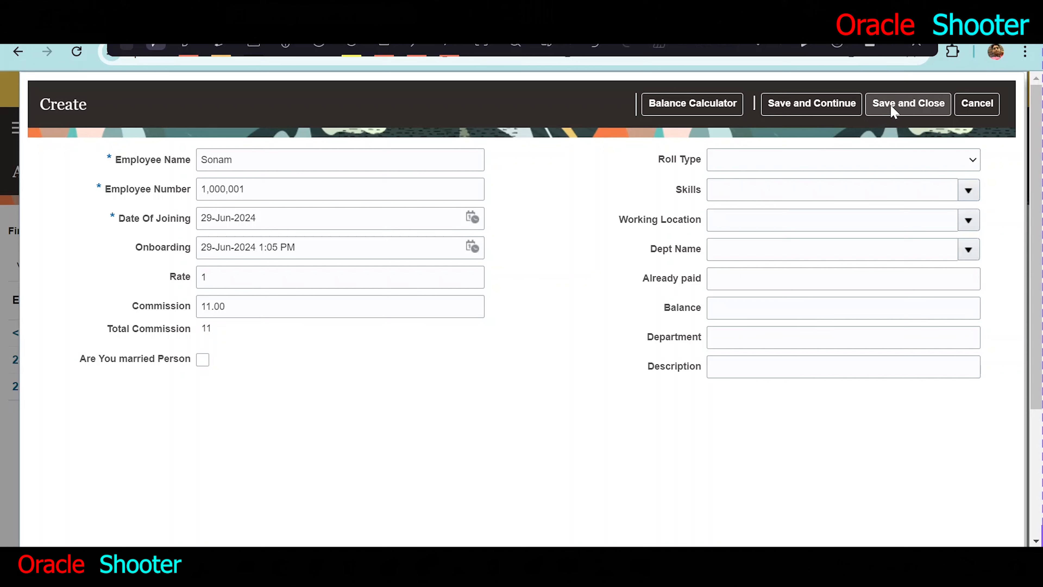
{"action": "left_click", "coordinate": [805, 105]}
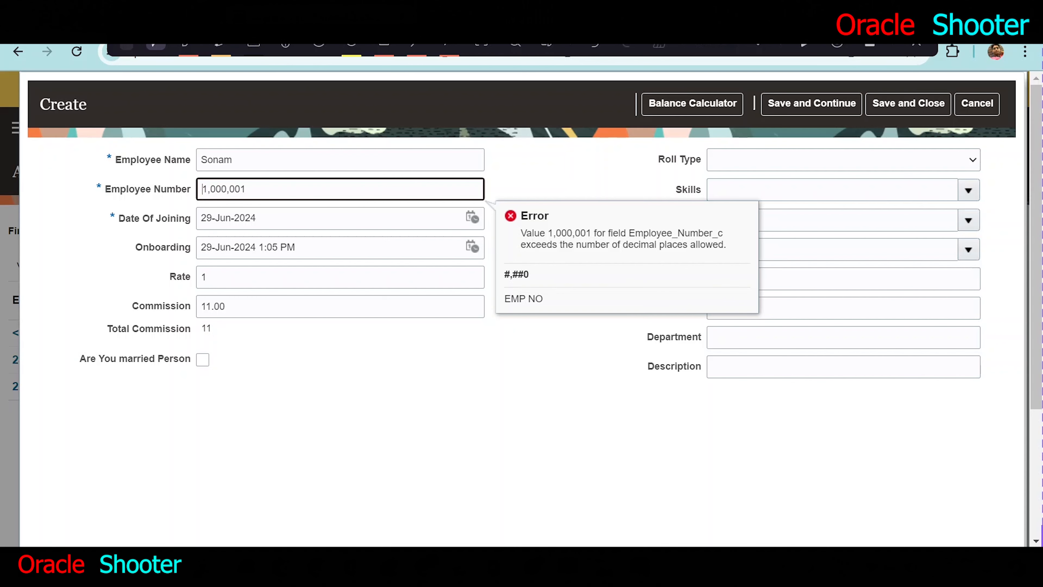
- Review the Employee Number constraints in Application Composer again to compare them with the number entered in the record
{"action": "left_click", "coordinate": [419, 35]}
{"action": "left_click", "coordinate": [410, 35]}
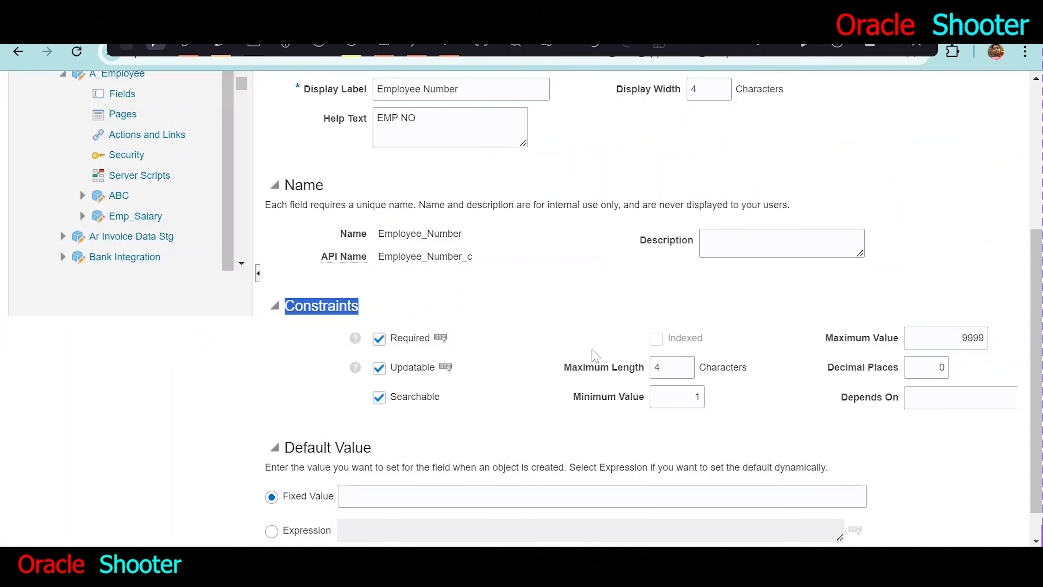
{"action": "scroll", "coordinate": [888, 360], "scroll_direction": "up", "scroll_amount": 2}
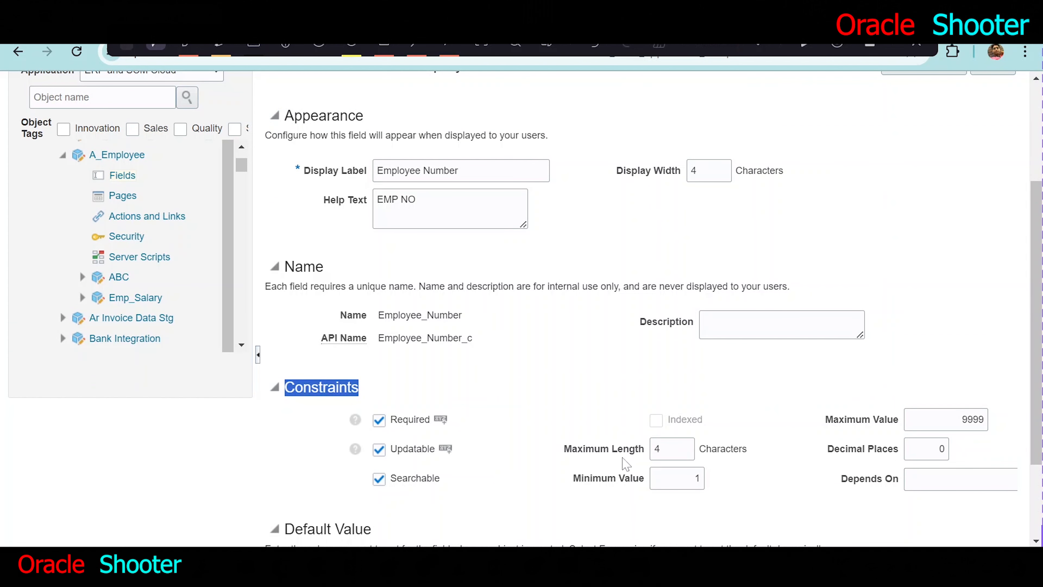
{"action": "scroll", "coordinate": [714, 286], "scroll_direction": "up", "scroll_amount": 2}
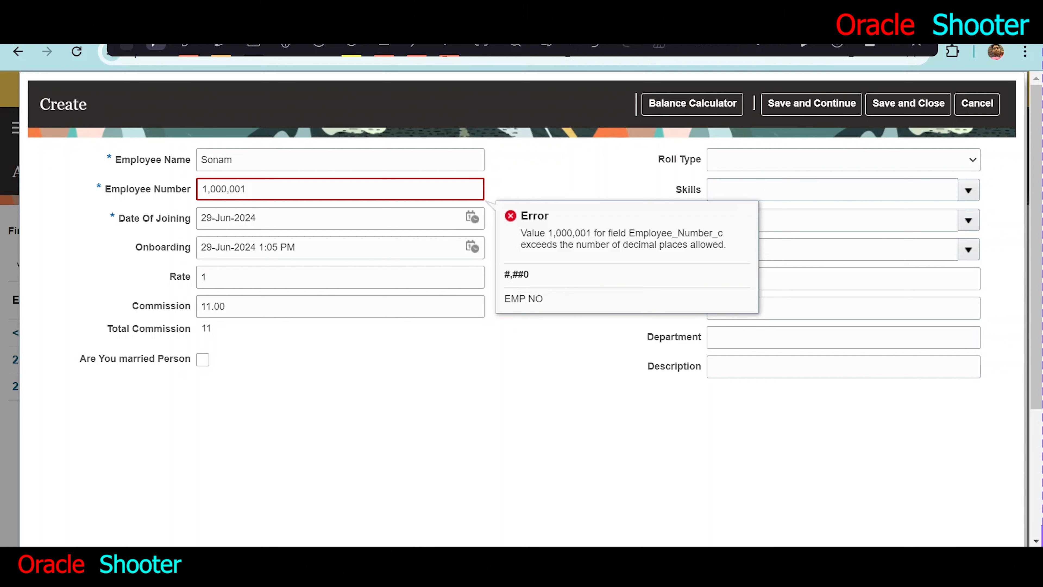
- Discard the new A_Employee record and go to the Oracle home page
{"action": "left_click_drag", "start_coordinate": [228, 306], "coordinate": [200, 307]}
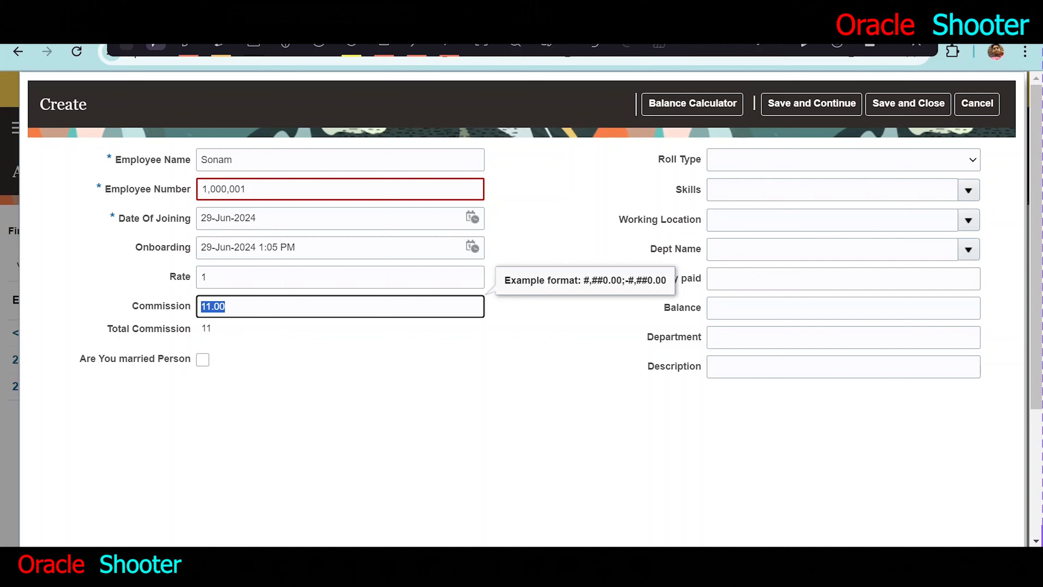
{"action": "left_click", "coordinate": [977, 105]}
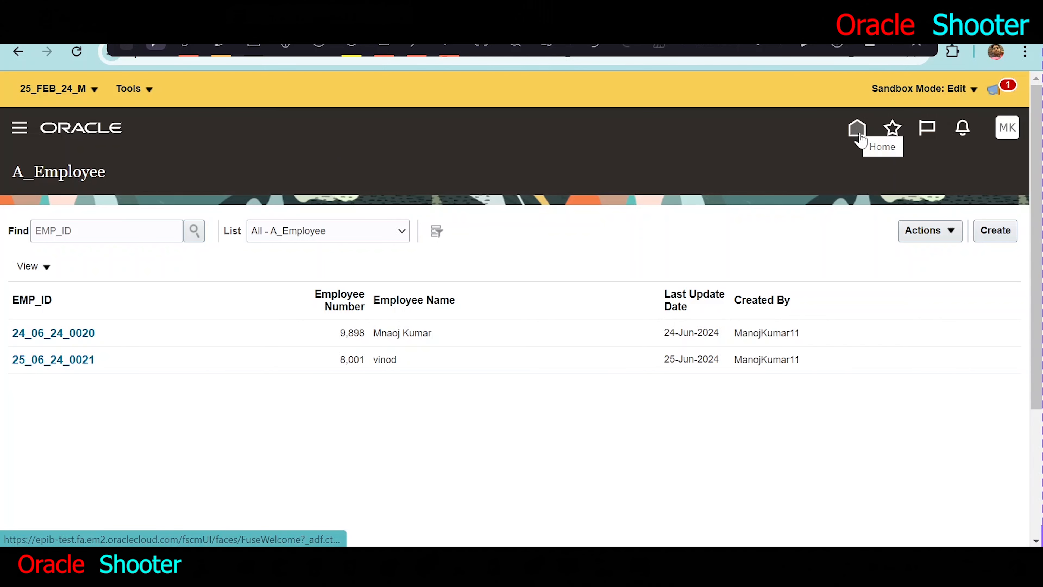
{"action": "left_click", "coordinate": [856, 140]}
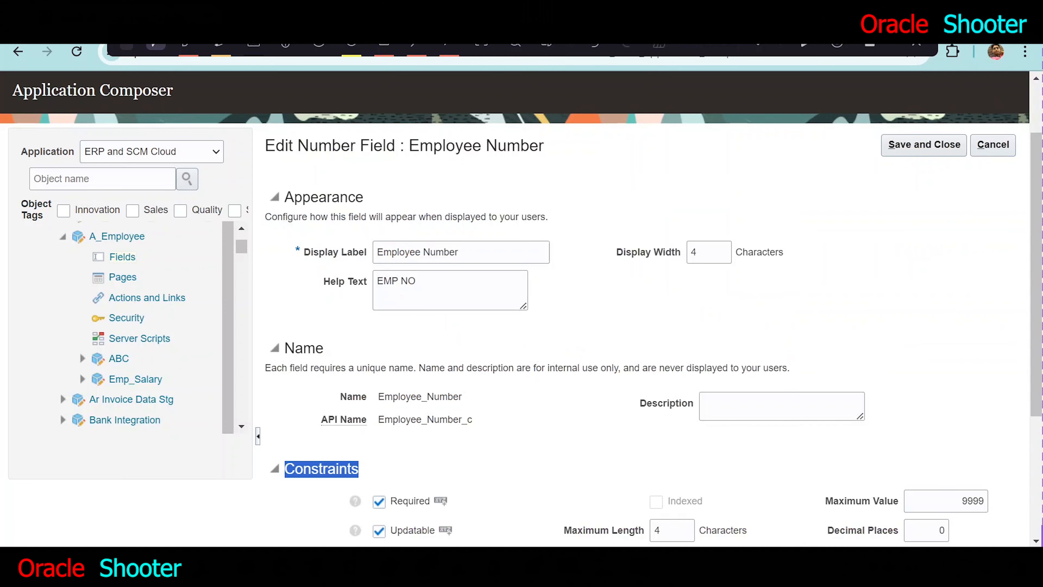
- Return from the Employee Number settings to A_Employee's server scripts and review the validation rules at object and field level
{"action": "scroll", "coordinate": [522, 308], "scroll_direction": "down", "scroll_amount": 2}
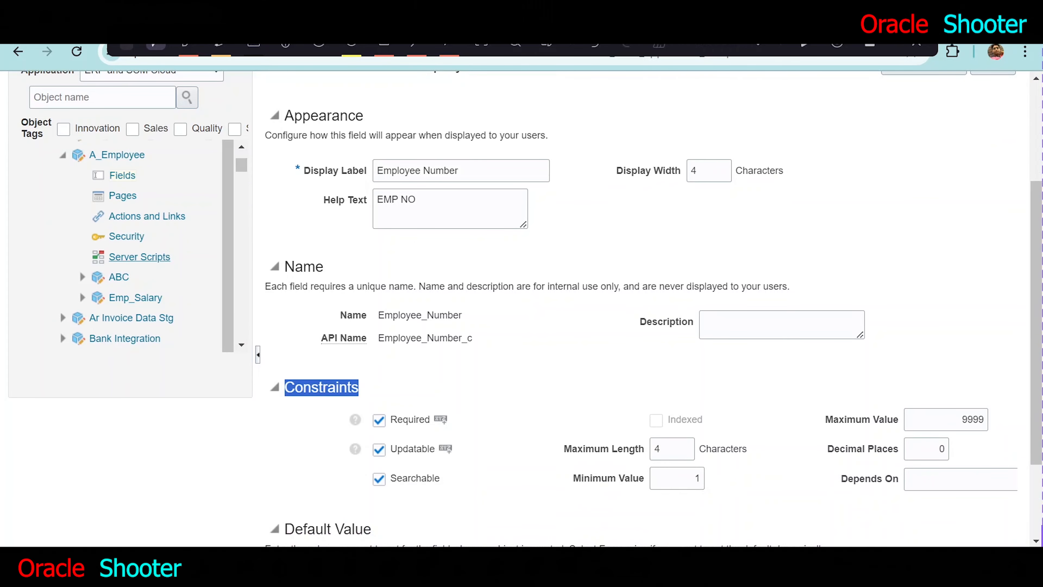
{"action": "left_click", "coordinate": [143, 256]}
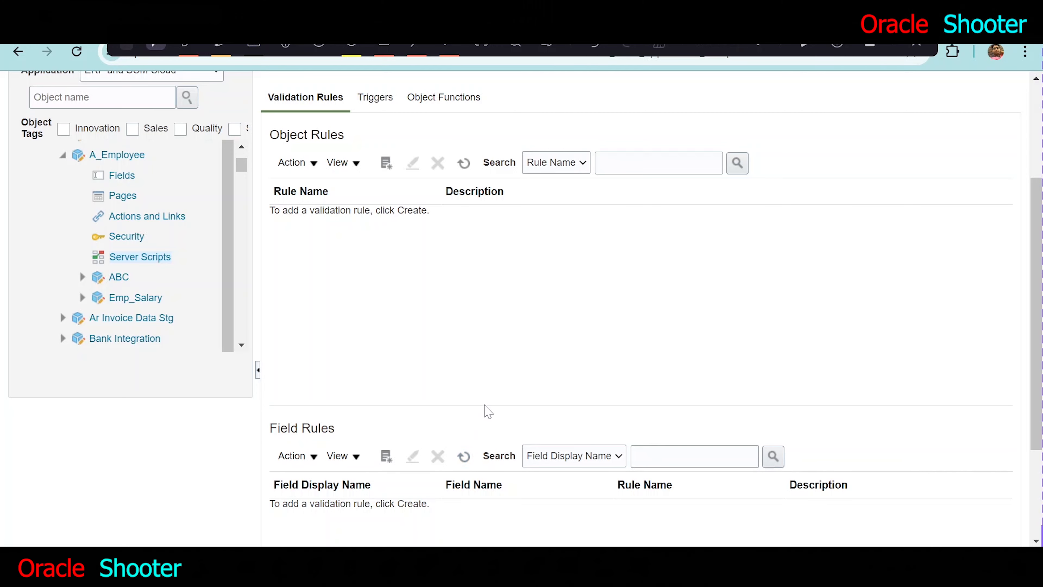
{"action": "scroll", "coordinate": [495, 390], "scroll_direction": "down", "scroll_amount": 3}
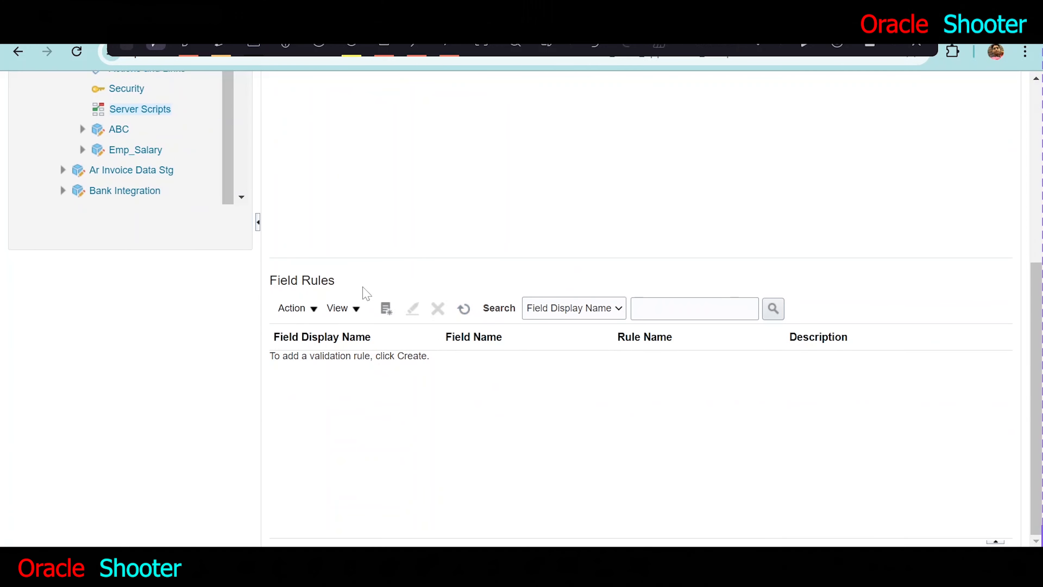
{"action": "scroll", "coordinate": [292, 239], "scroll_direction": "up", "scroll_amount": 5}
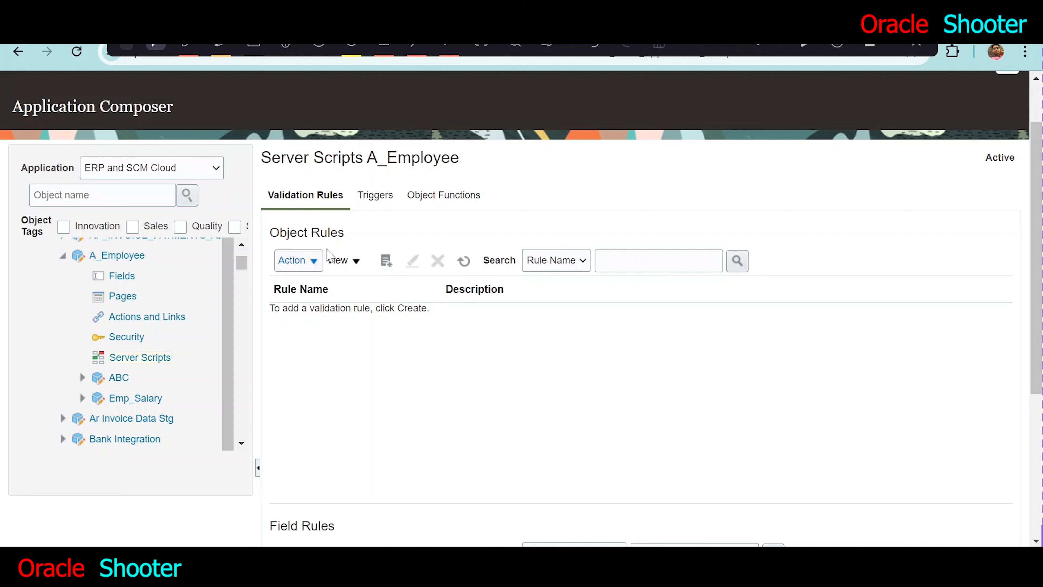
{"action": "scroll", "coordinate": [363, 324], "scroll_direction": "down", "scroll_amount": 4}
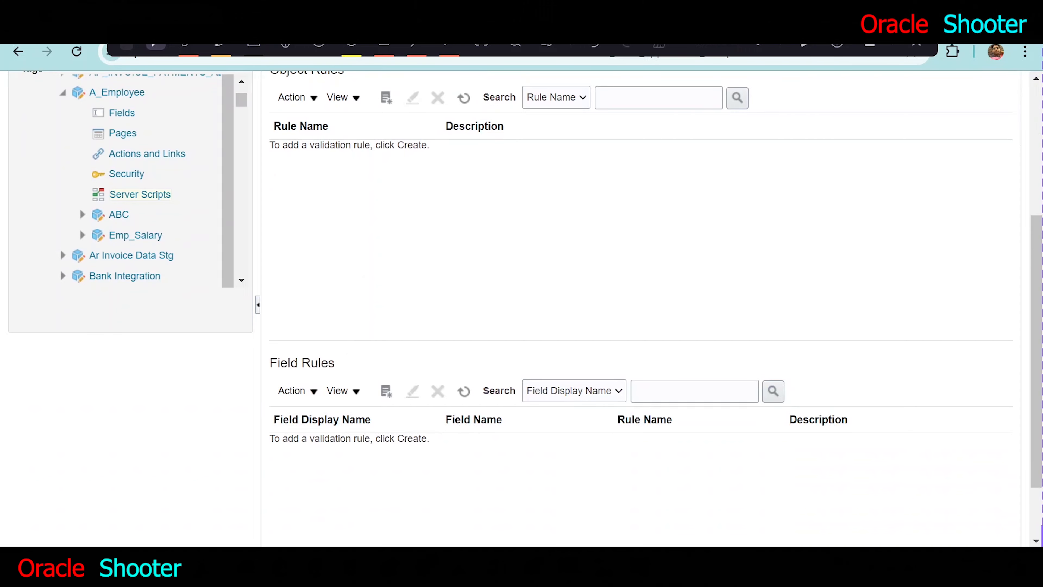
{"action": "scroll", "coordinate": [487, 277], "scroll_direction": "up", "scroll_amount": 2}
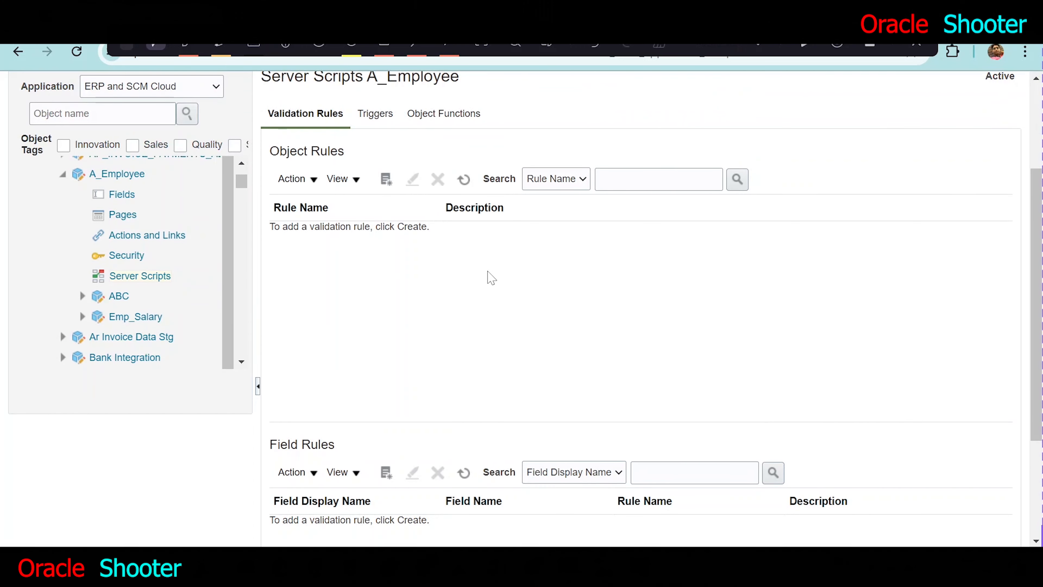
- Start creating a new field-level validation rule for the A_Employee object
{"action": "scroll", "coordinate": [489, 275], "scroll_direction": "down", "scroll_amount": 2}
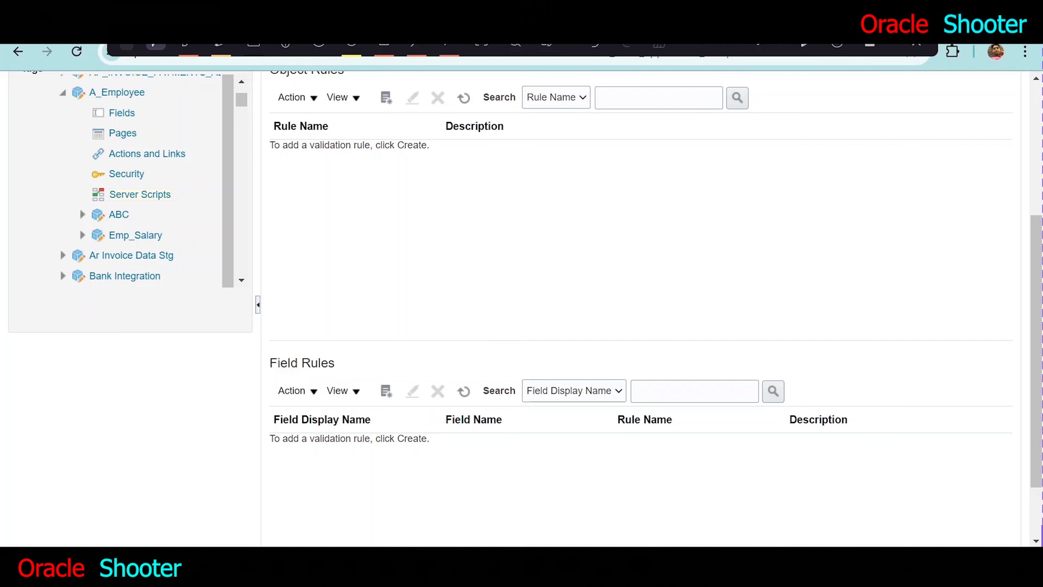
{"action": "scroll", "coordinate": [376, 252], "scroll_direction": "up", "scroll_amount": 2}
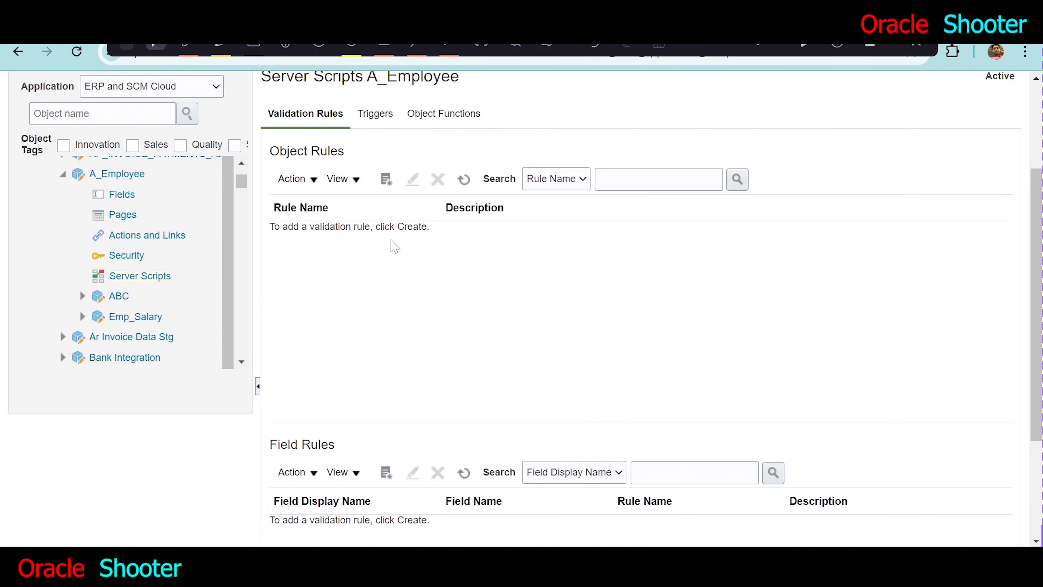
{"action": "scroll", "coordinate": [409, 284], "scroll_direction": "down", "scroll_amount": 2}
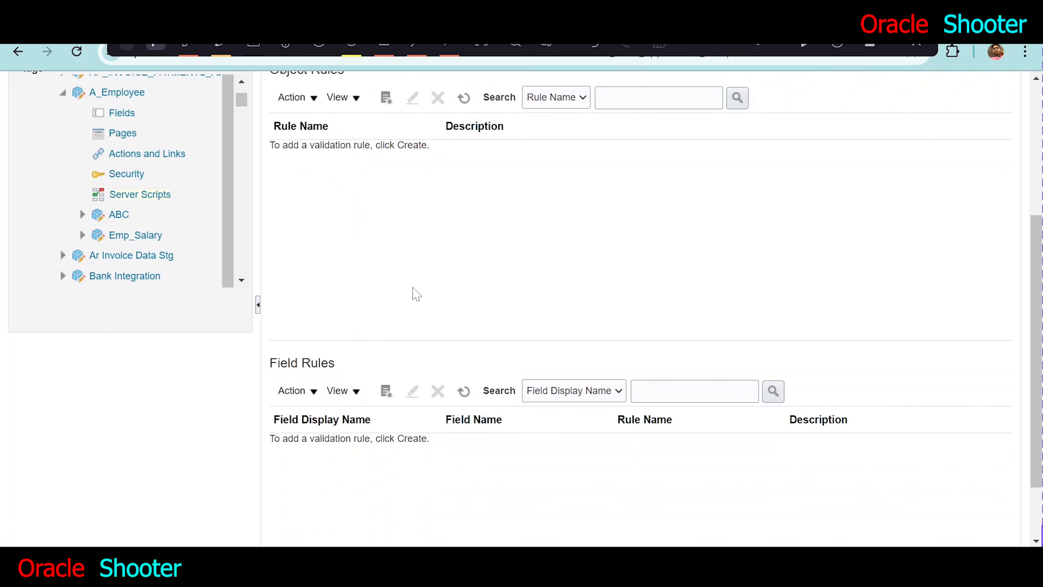
{"action": "left_click", "coordinate": [387, 391]}
{"action": "scroll", "coordinate": [539, 331], "scroll_direction": "down", "scroll_amount": 2}
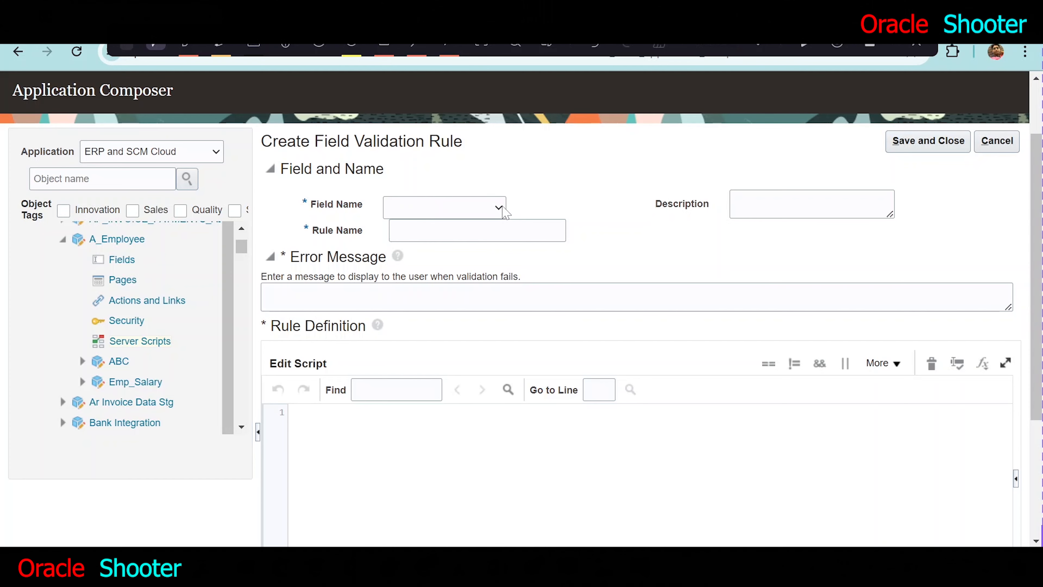
- Switch to the Word notes to consult the section on field-level validation rules
{"action": "left_click", "coordinate": [497, 562]}
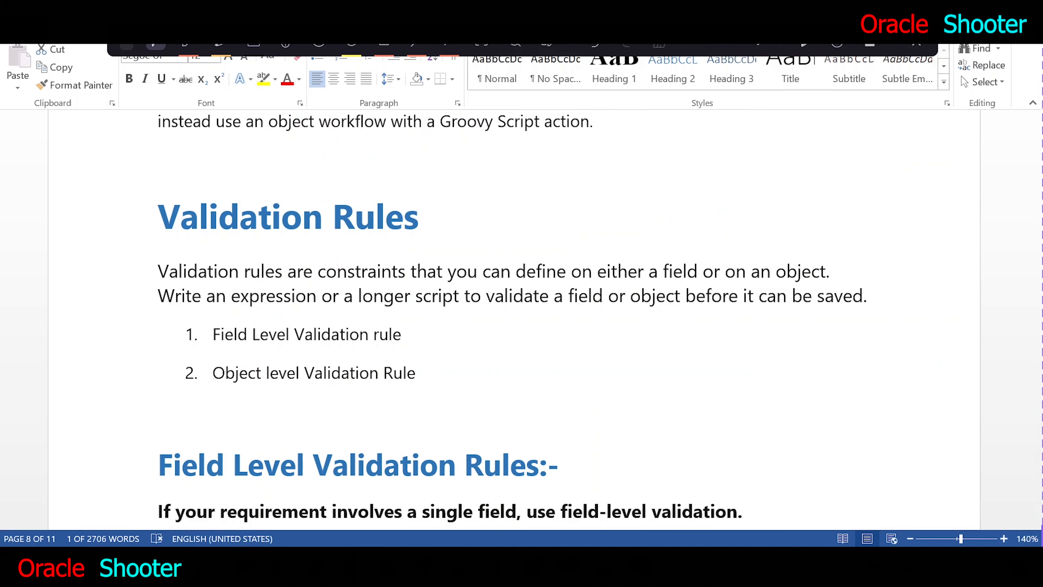
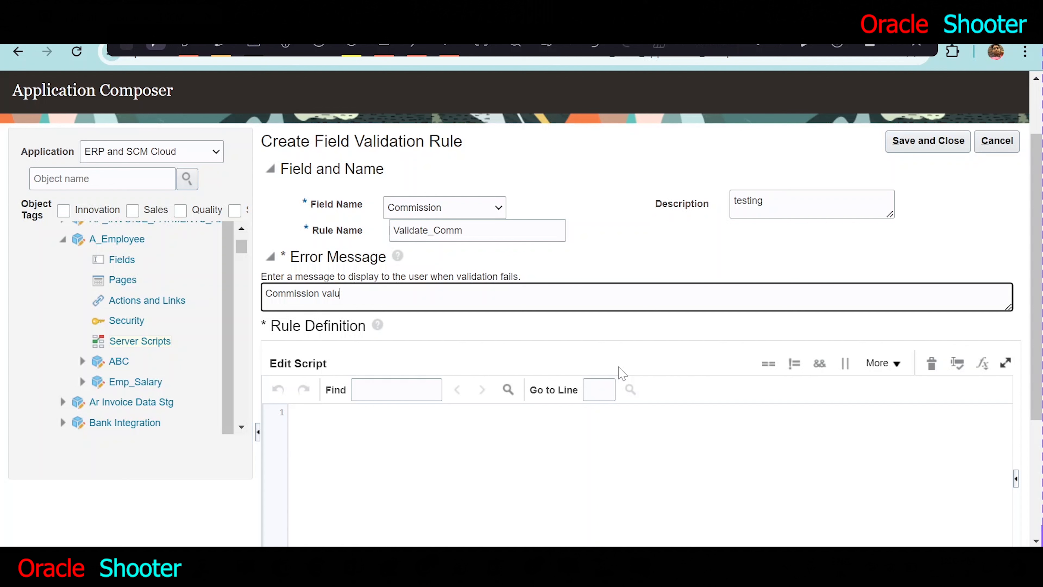
- Complete the rule's error message as "Commission value more than 10 is not exceptable please enter below 10."
{"action": "type", "text": "e more than 10 is not exceptab"}
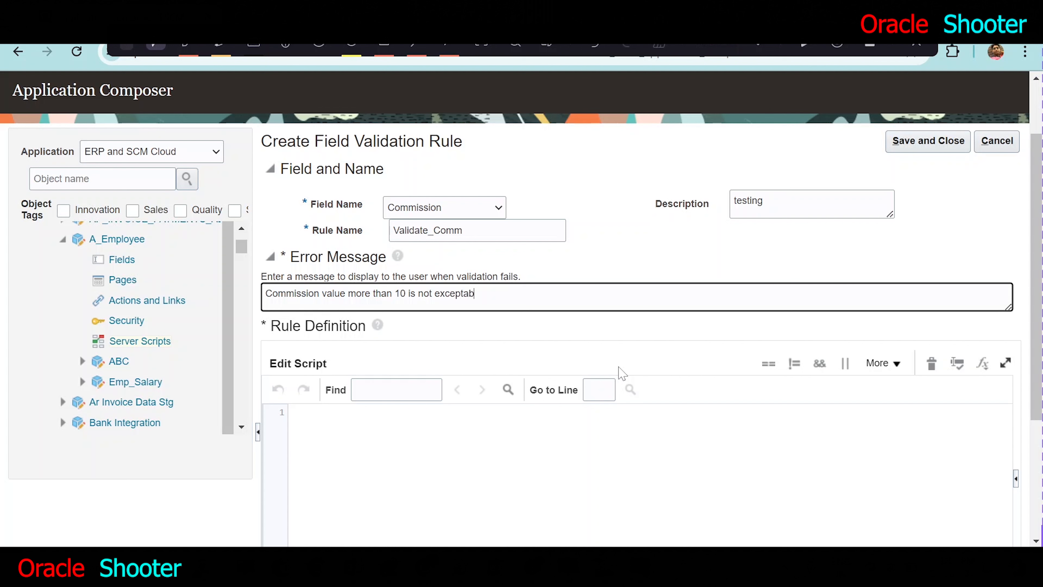
{"action": "type", "text": "le please enter below 10."}
- Paste the if/else validation script into the rule definition and change its condition to newValue > 10
{"action": "left_click", "coordinate": [571, 457]}
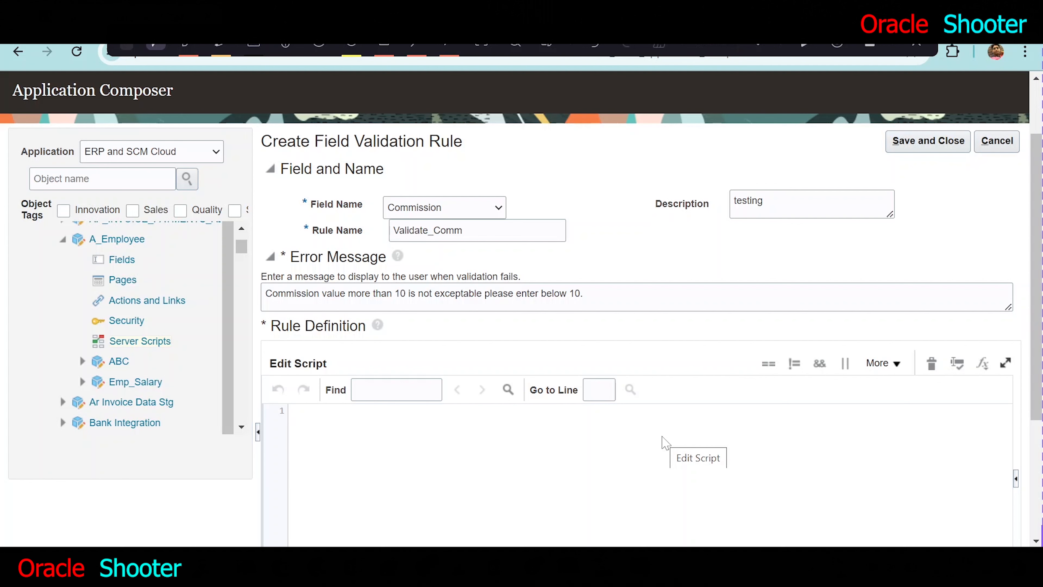
{"action": "type", "text": "if ( value == 'HR' ) { return False } else { return True }"}
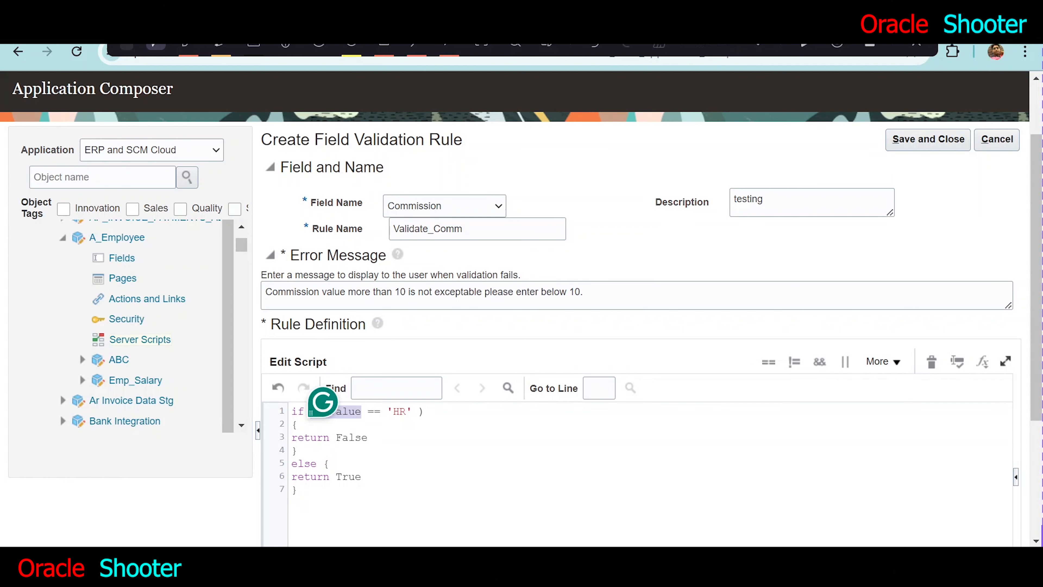
{"action": "left_click", "coordinate": [436, 413]}
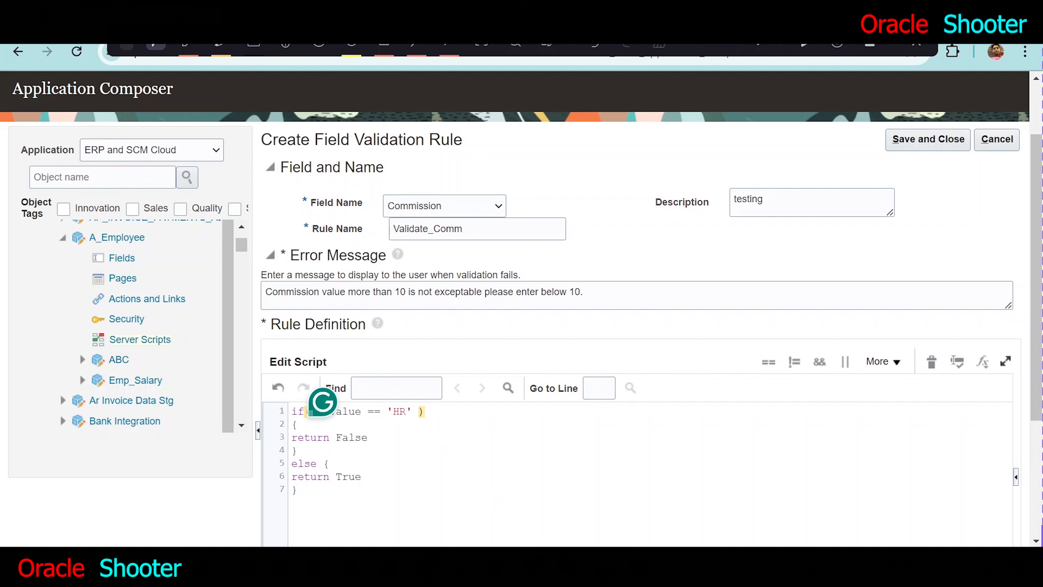
{"action": "left_click_drag", "start_coordinate": [412, 412], "coordinate": [368, 412]}
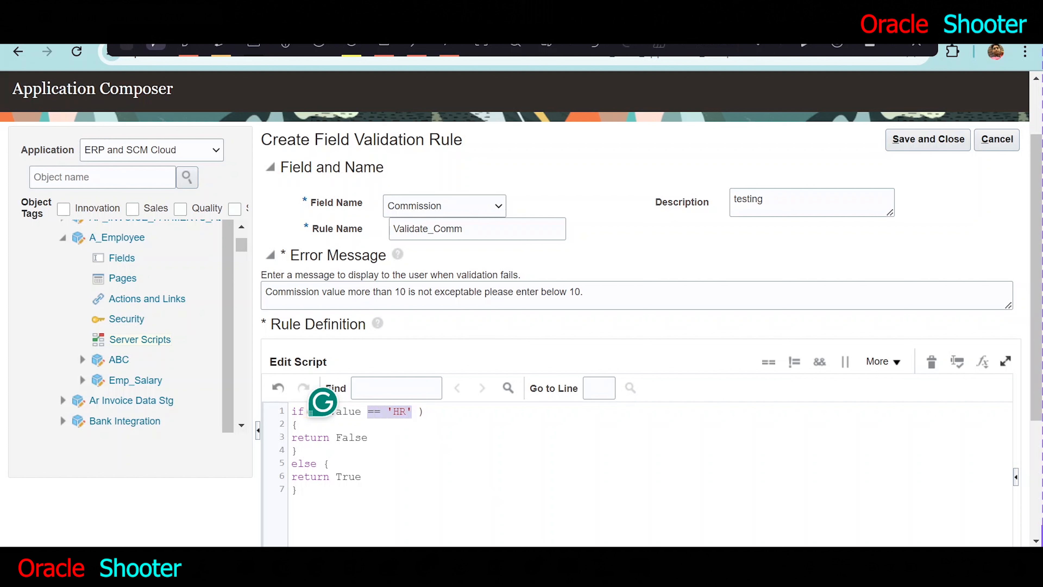
{"action": "type", "text": "> 10"}
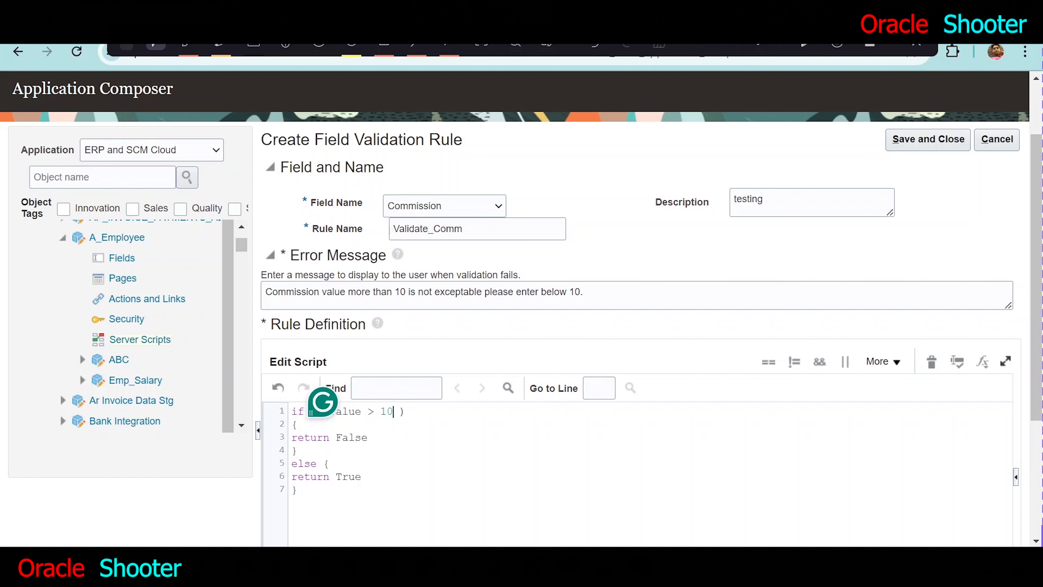
- Review the return False branch, validate the Commission rule script and examine the validation messages
{"action": "left_click", "coordinate": [369, 438]}
{"action": "left_click_drag", "start_coordinate": [369, 438], "coordinate": [287, 439]}
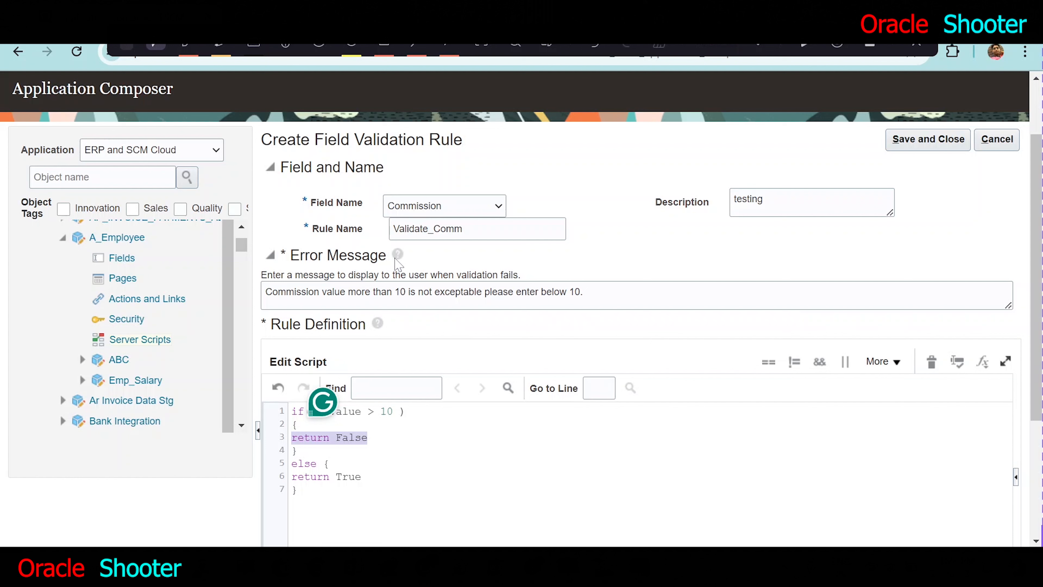
{"action": "mouse_move", "coordinate": [399, 258]}
{"action": "left_click", "coordinate": [369, 438]}
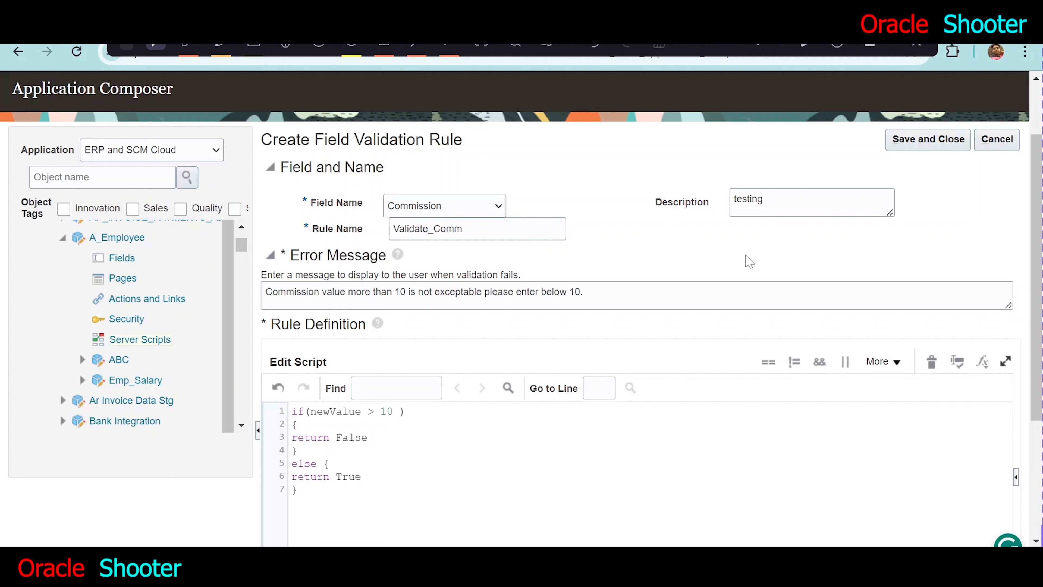
{"action": "left_click", "coordinate": [963, 371]}
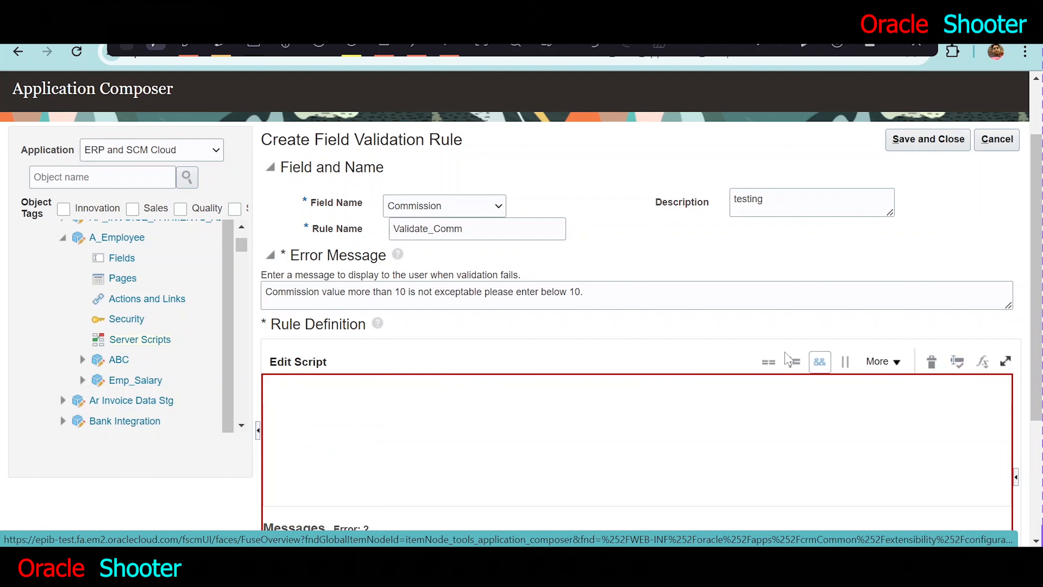
{"action": "scroll", "coordinate": [799, 372], "scroll_direction": "down", "scroll_amount": 4}
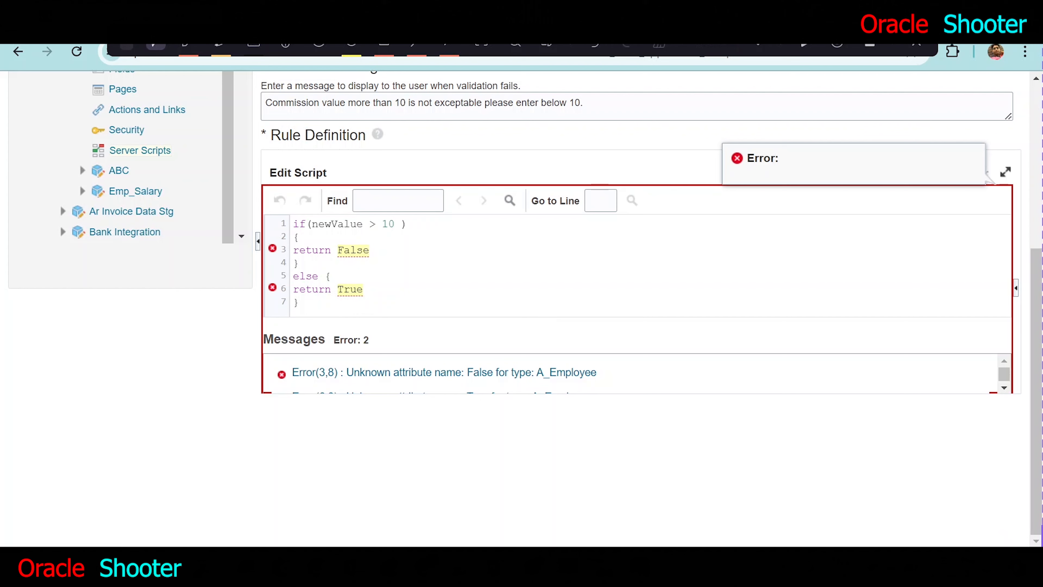
- Change the script's return values to lowercase false and true, and validate the corrected script
{"action": "key", "text": "BackSpace"}
{"action": "type", "text": "f"}
{"action": "key", "text": "BackSpace"}
{"action": "type", "text": "t"}
{"action": "scroll", "coordinate": [526, 279], "scroll_direction": "up", "scroll_amount": 2}
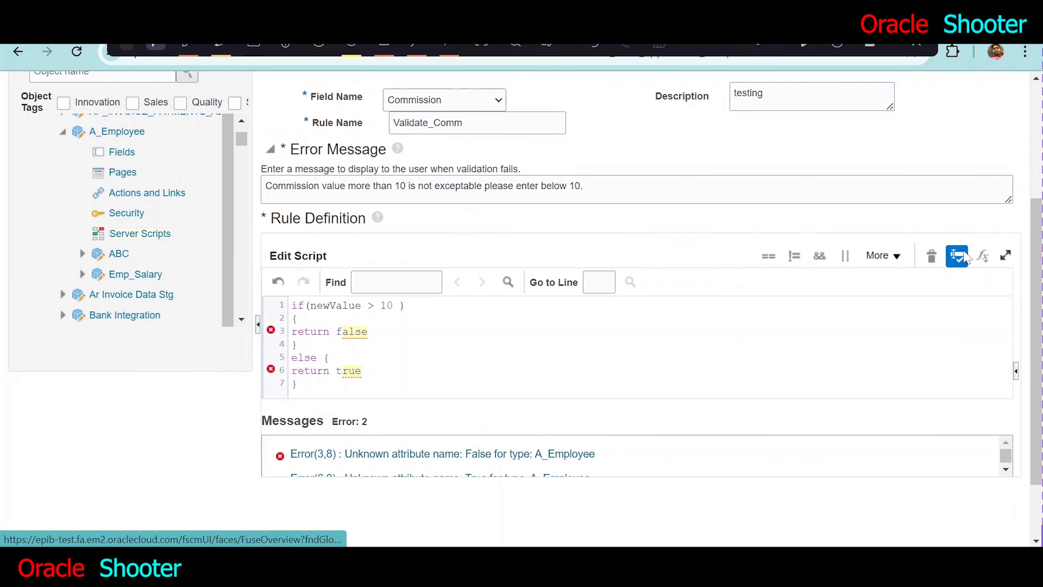
{"action": "left_click", "coordinate": [964, 252]}
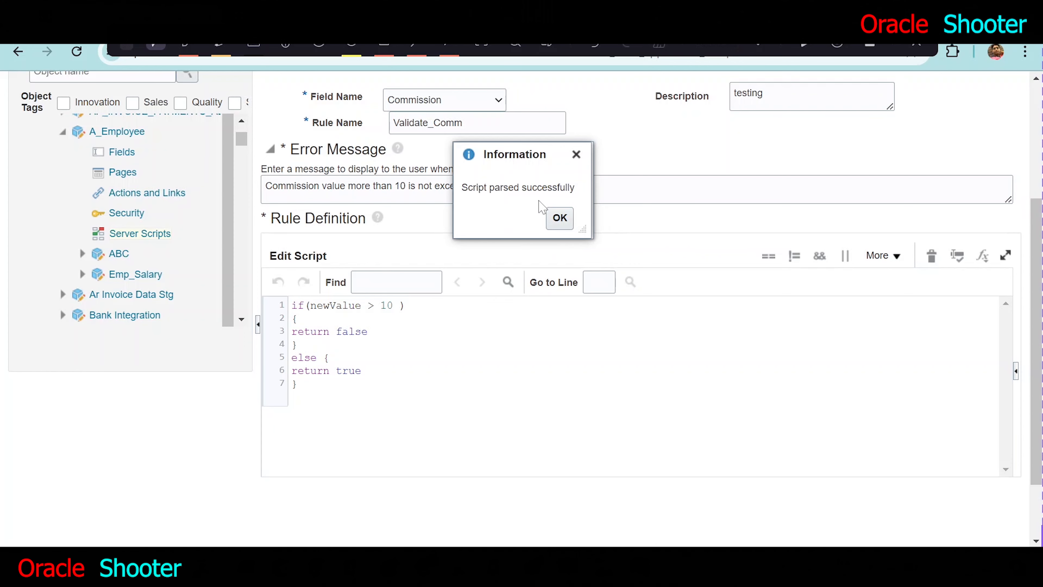
{"action": "left_click", "coordinate": [560, 219]}
{"action": "scroll", "coordinate": [740, 259], "scroll_direction": "up", "scroll_amount": 2}
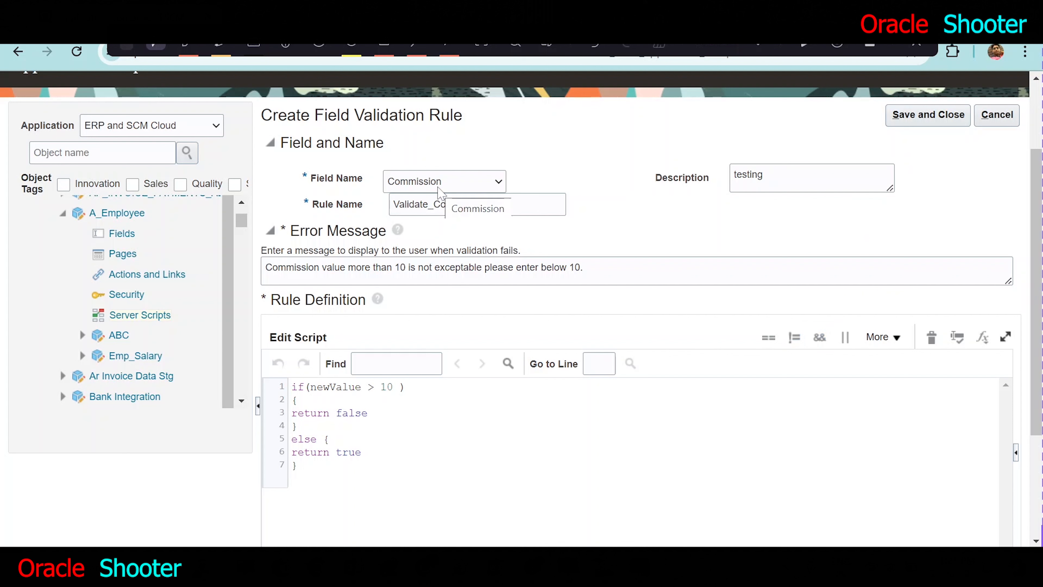
- Show the function palette beside the script and validate the Commission rule once more
{"action": "key", "text": "ctrl"}
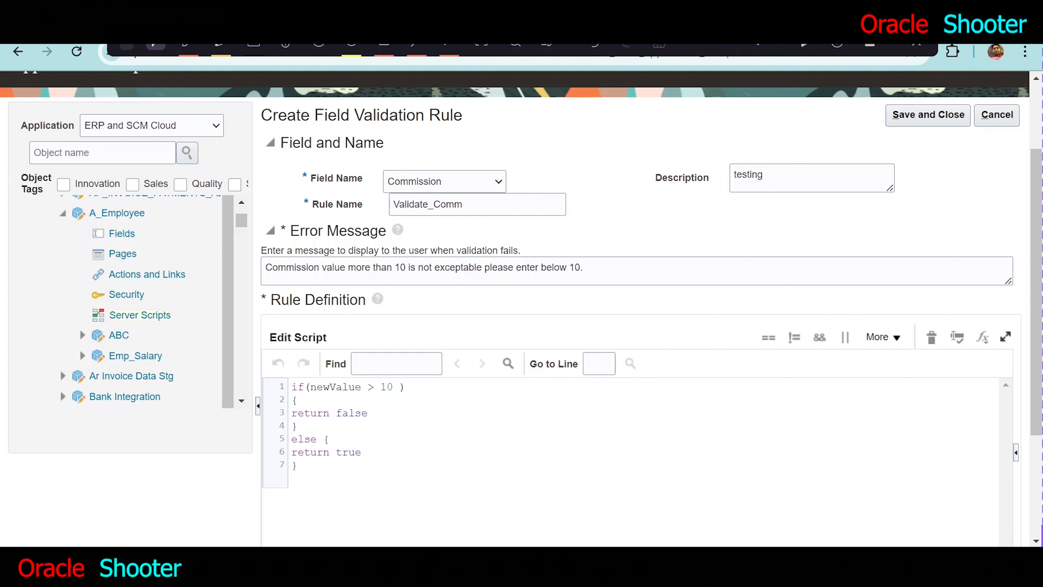
{"action": "key", "text": "ctrl"}
{"action": "left_click", "coordinate": [984, 344]}
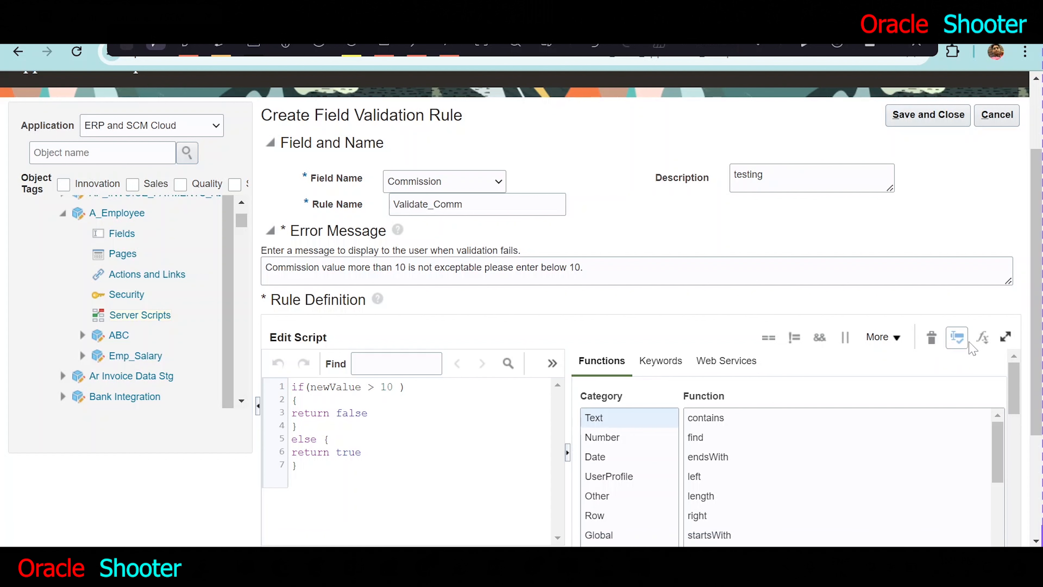
{"action": "left_click", "coordinate": [957, 338]}
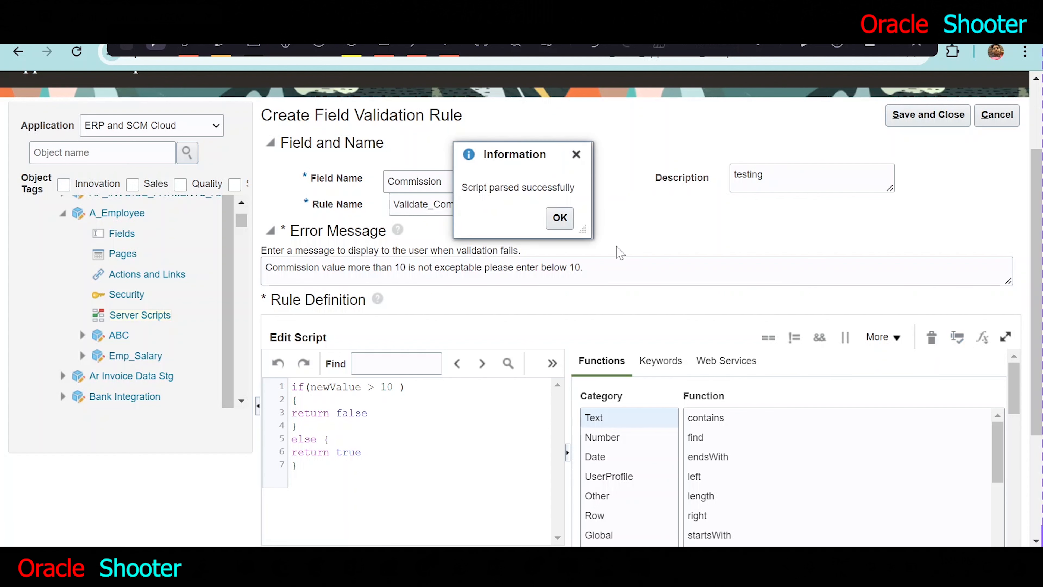
{"action": "left_click", "coordinate": [571, 220]}
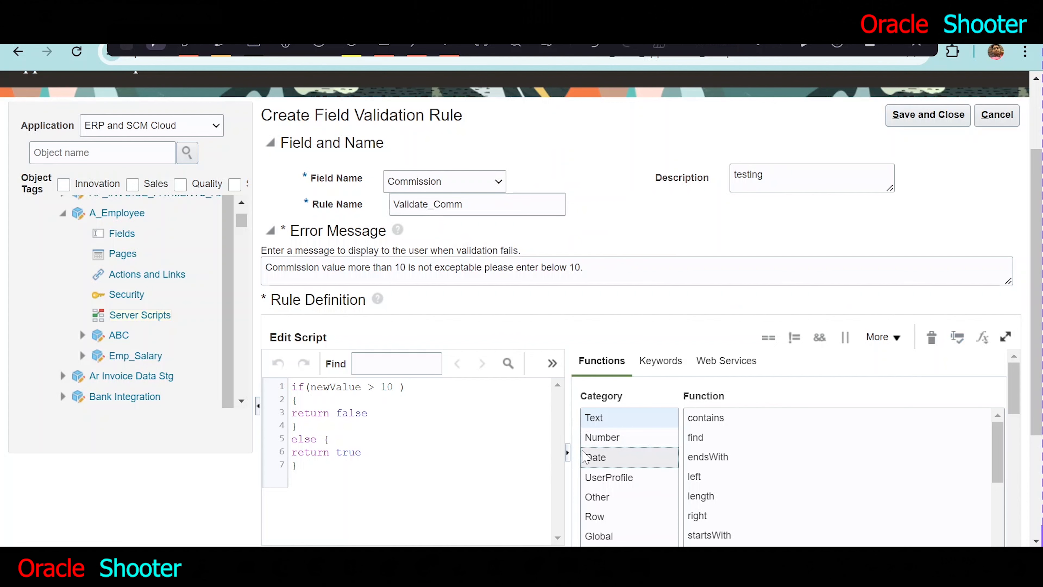
- Save and close the Validate_Comm rule and check its entry among A_Employee's field rules
{"action": "left_click", "coordinate": [908, 120]}
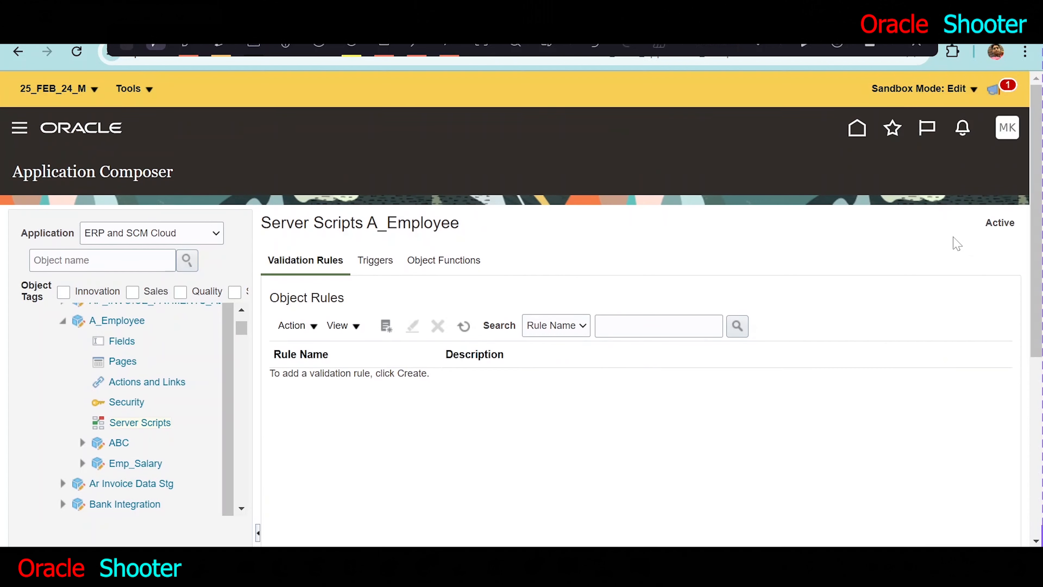
{"action": "scroll", "coordinate": [955, 243], "scroll_direction": "down", "scroll_amount": 6}
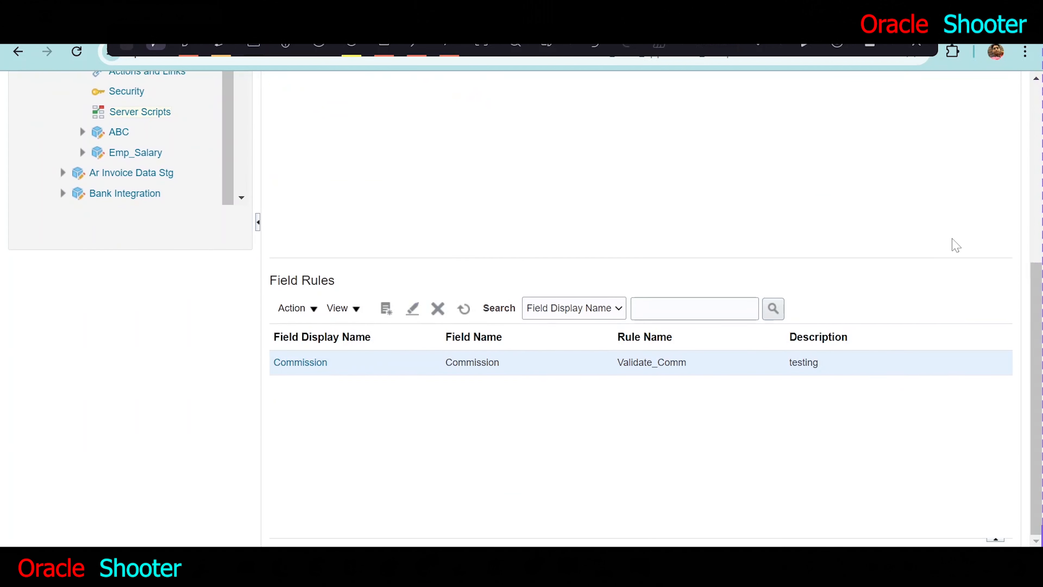
{"action": "left_click", "coordinate": [350, 369]}
{"action": "scroll", "coordinate": [534, 360], "scroll_direction": "up", "scroll_amount": 6}
{"action": "scroll", "coordinate": [681, 350], "scroll_direction": "down", "scroll_amount": 4}
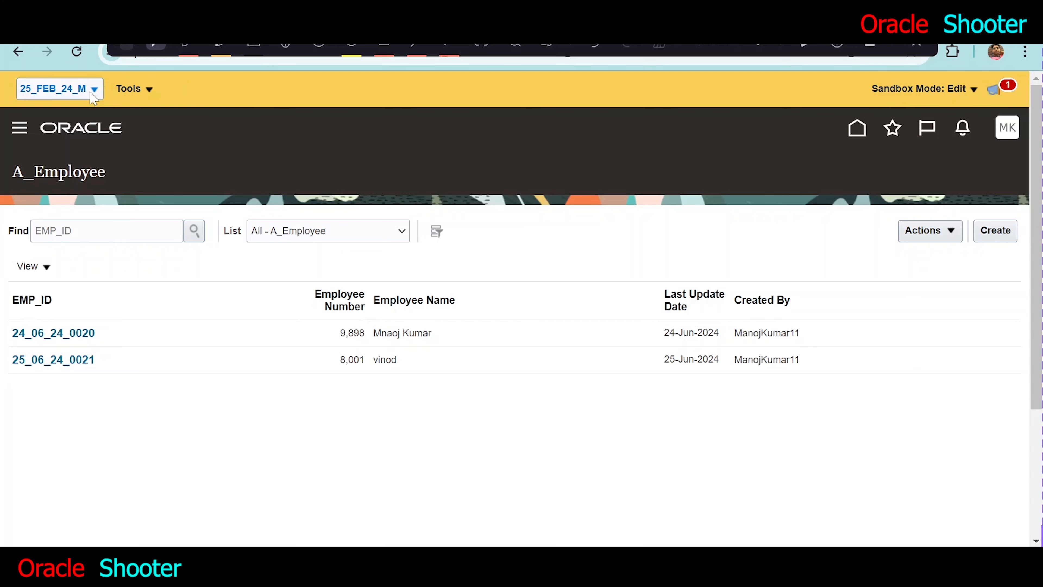
- Return to the Oracle home page and open the A_Employee app from the Others group
{"action": "left_click", "coordinate": [857, 129]}
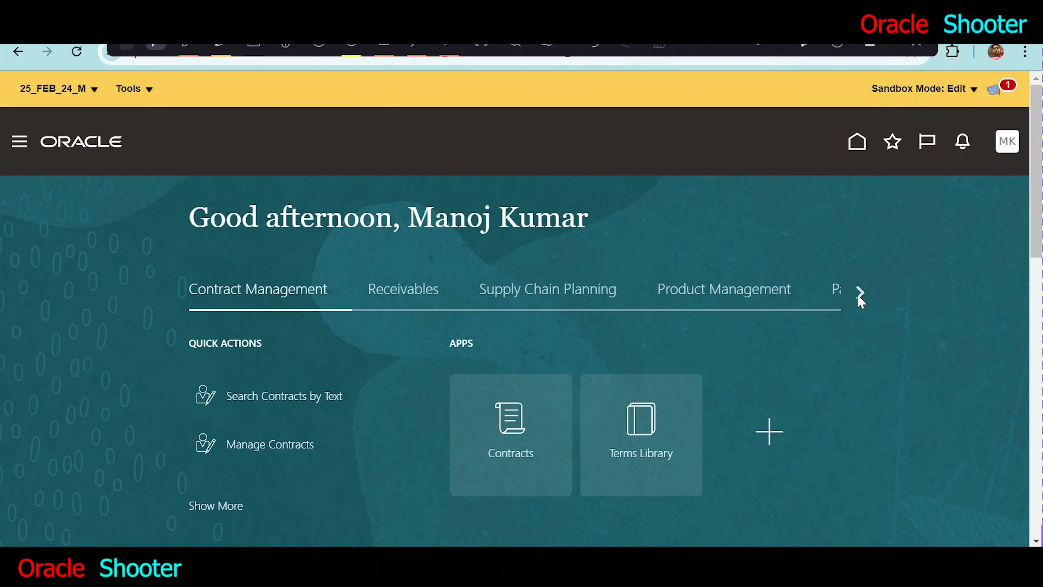
{"action": "left_click", "coordinate": [858, 294]}
{"action": "left_click", "coordinate": [858, 293]}
{"action": "left_click", "coordinate": [858, 292]}
{"action": "left_click", "coordinate": [858, 292]}
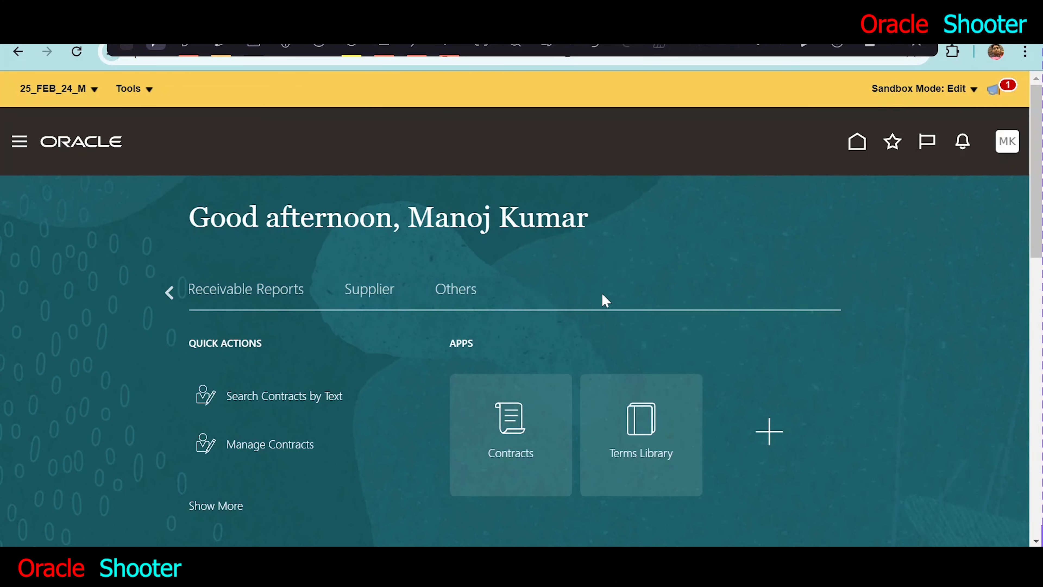
{"action": "left_click", "coordinate": [467, 296]}
{"action": "scroll", "coordinate": [1039, 489], "scroll_direction": "down", "scroll_amount": 10}
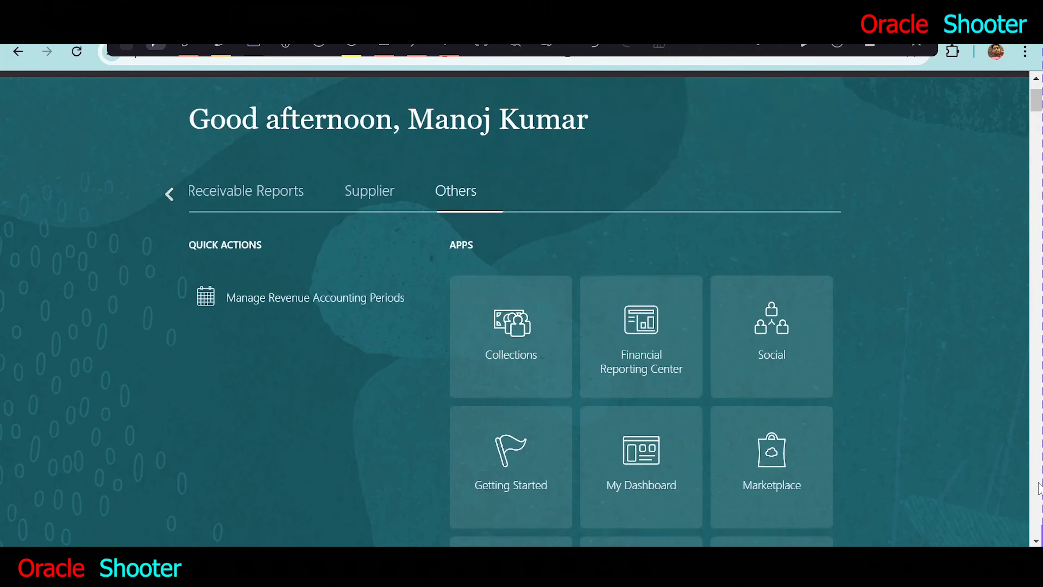
{"action": "scroll", "coordinate": [1039, 489], "scroll_direction": "down", "scroll_amount": 10}
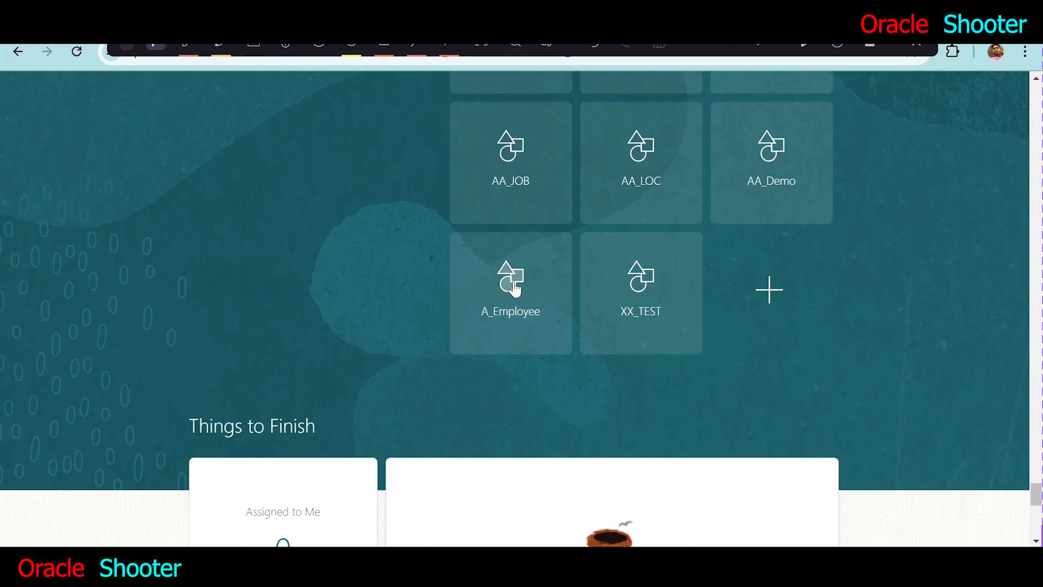
{"action": "left_click", "coordinate": [514, 287]}
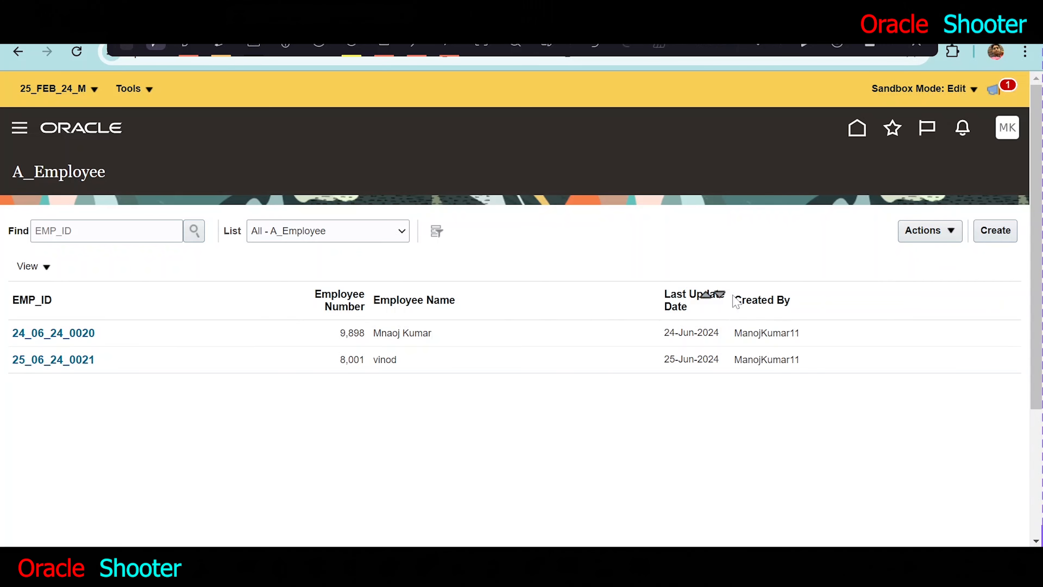
- Start a new A_Employee record and enter the employee's name and employee number
{"action": "left_click", "coordinate": [995, 230]}
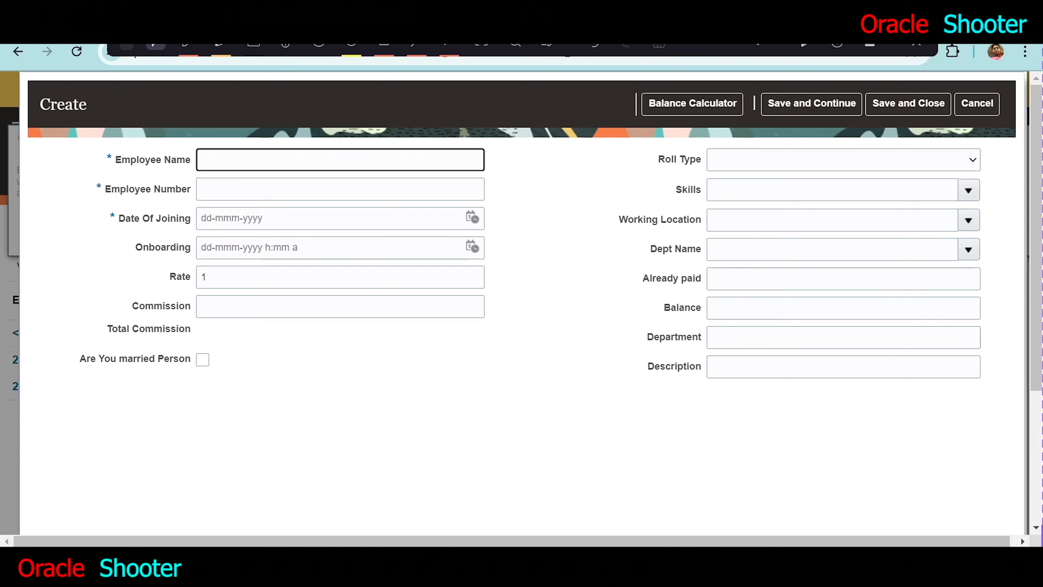
{"action": "type", "text": "Sonam"}
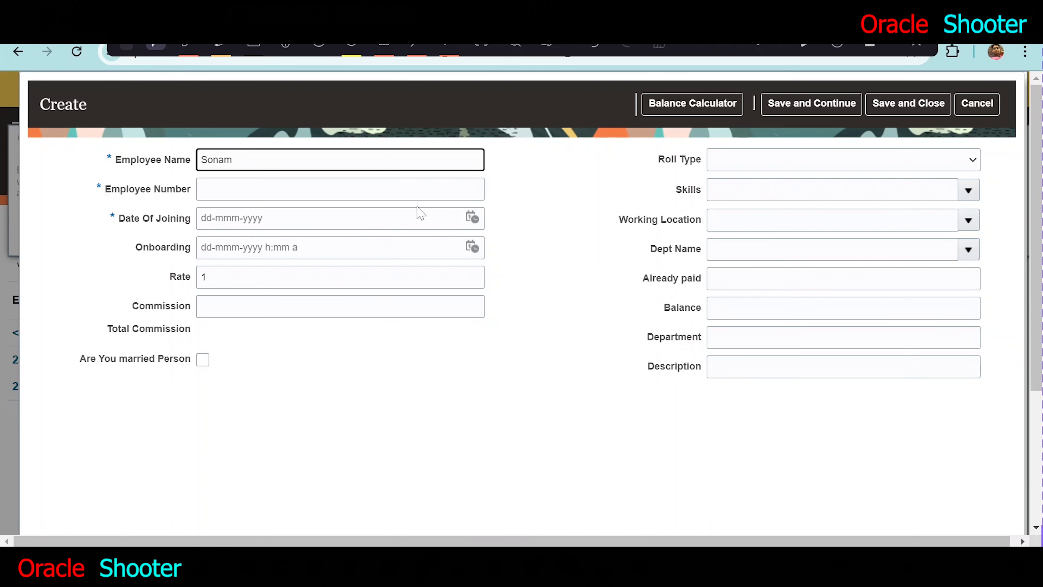
{"action": "key", "text": "Tab"}
{"action": "type", "text": "1"}
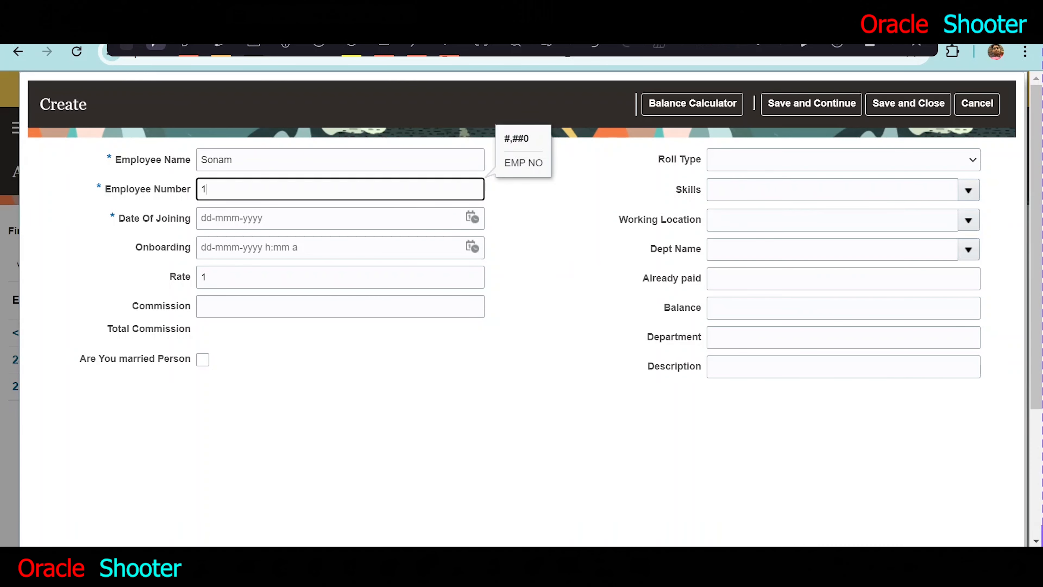
{"action": "type", "text": "002"}
{"action": "key", "text": "Tab"}
- Set the Date Of Joining to 29-Jun-2024 and Onboarding to 29-Jun-2024 1:26 PM
{"action": "left_click", "coordinate": [473, 217]}
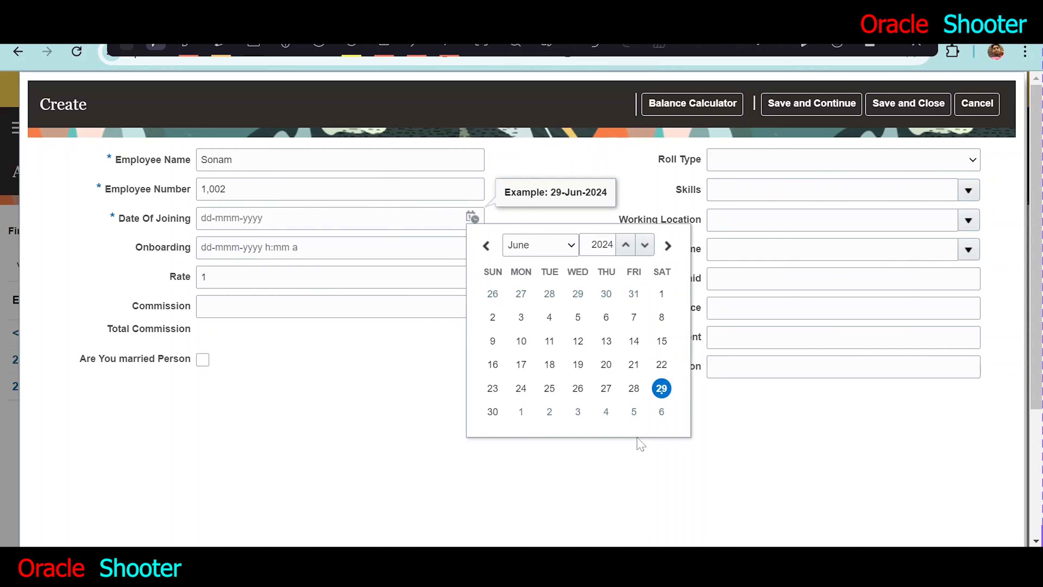
{"action": "left_click", "coordinate": [666, 396]}
{"action": "left_click", "coordinate": [473, 247]}
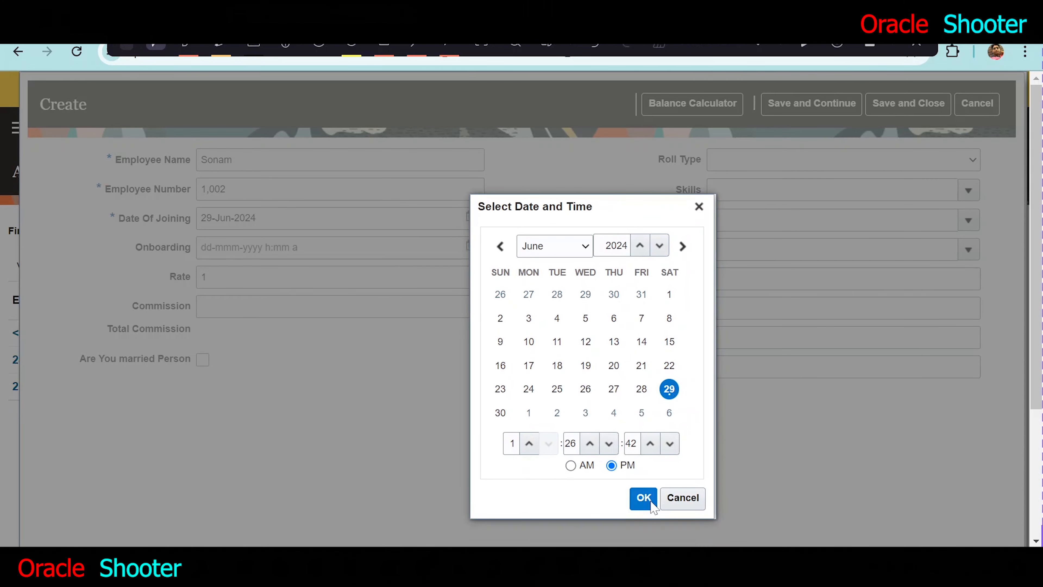
{"action": "left_click", "coordinate": [643, 498]}
- Enter a Commission of 20 in the new record to test the field validation rule
{"action": "left_click", "coordinate": [284, 306]}
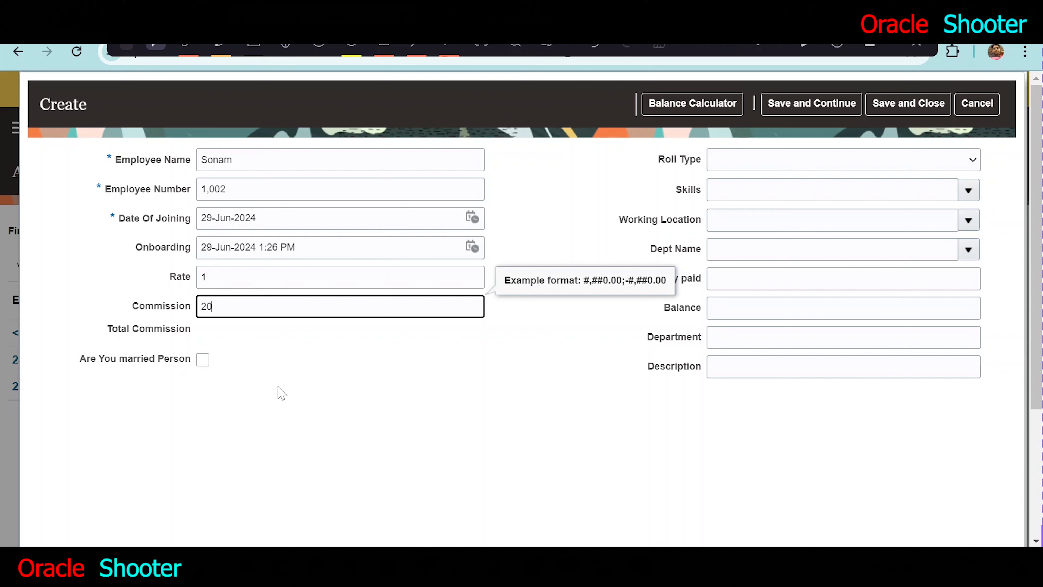
{"action": "type", "text": "20"}
{"action": "key", "text": "Tab"}
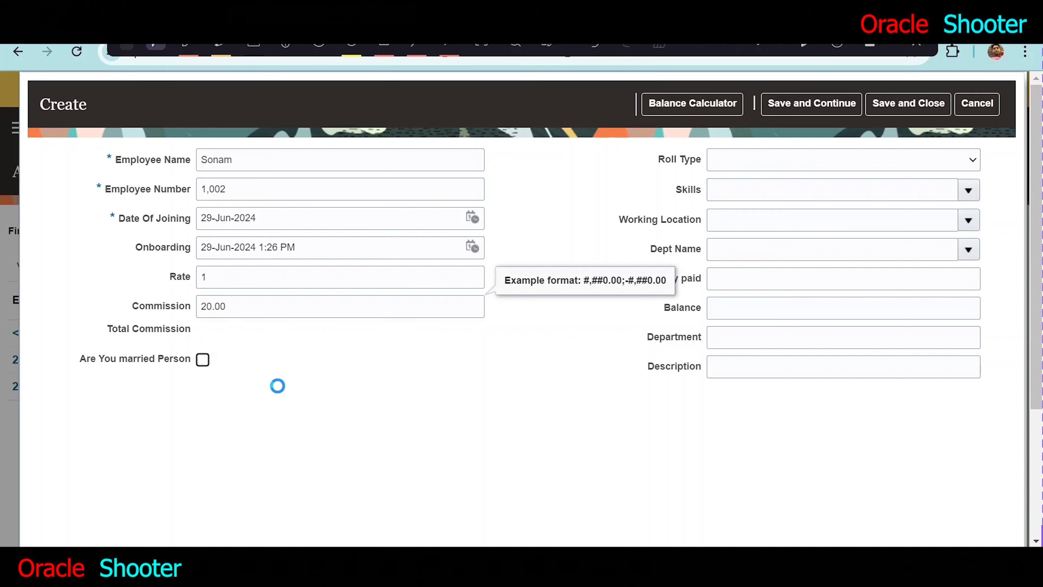
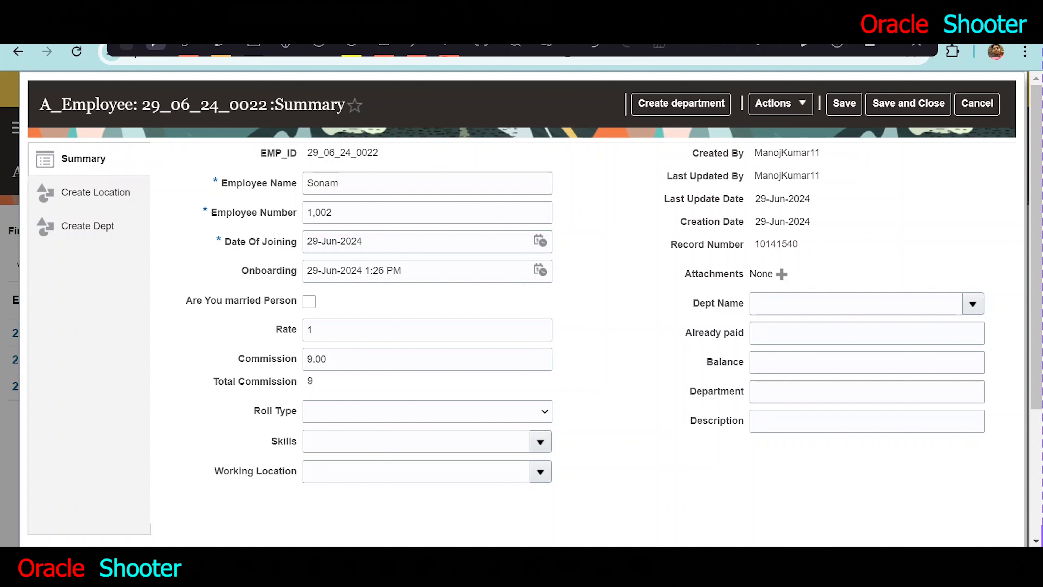
- Set the employee record's Working Location to INDIA
{"action": "left_click", "coordinate": [541, 472]}
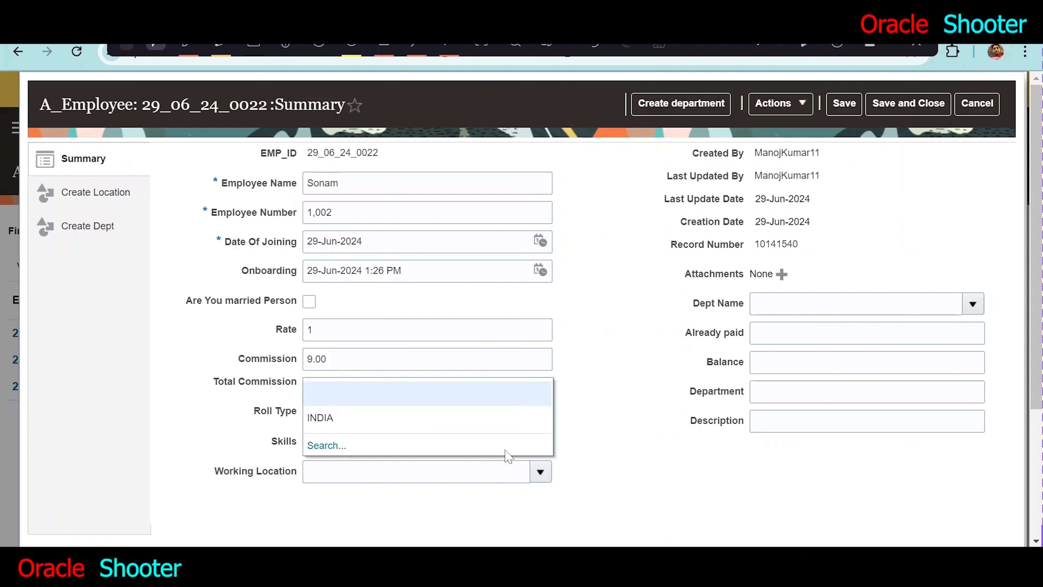
{"action": "left_click", "coordinate": [373, 419]}
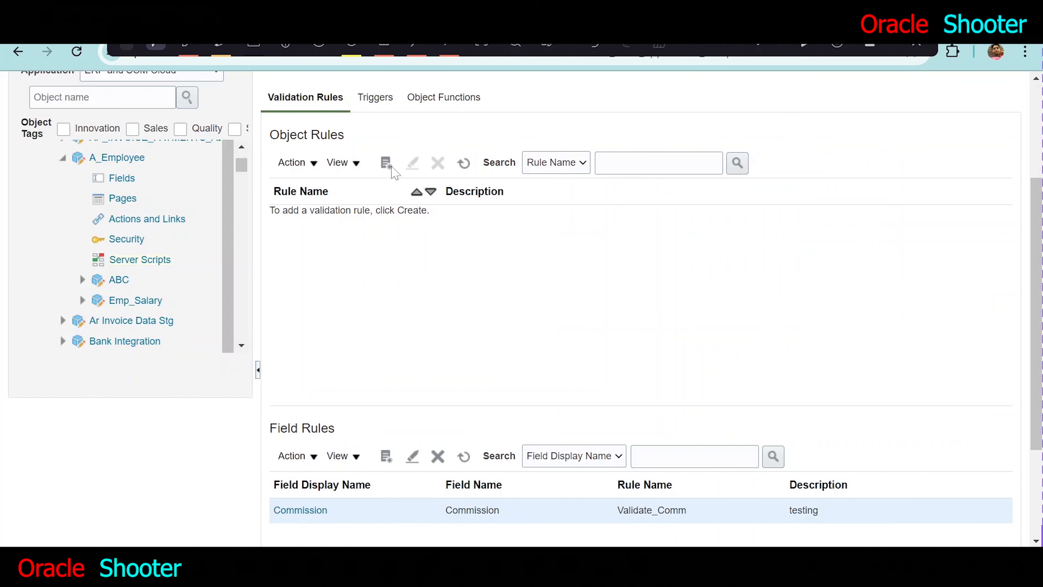
- Start a new object validation rule for A_Employee named Commission_For_India with the description Testing
{"action": "left_click", "coordinate": [387, 165]}
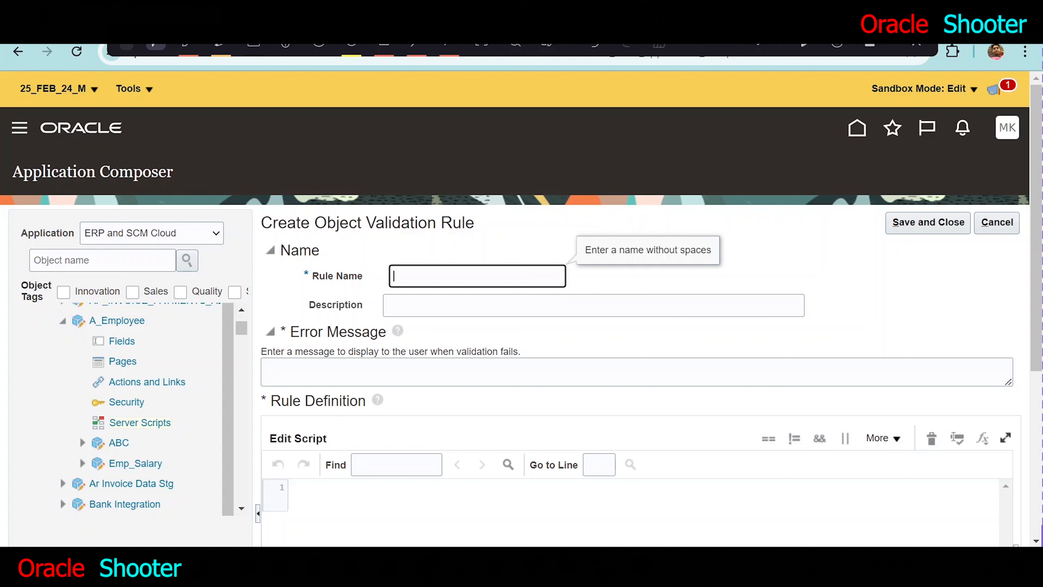
{"action": "type", "text": "Commission_For_India"}
{"action": "key", "text": "Tab"}
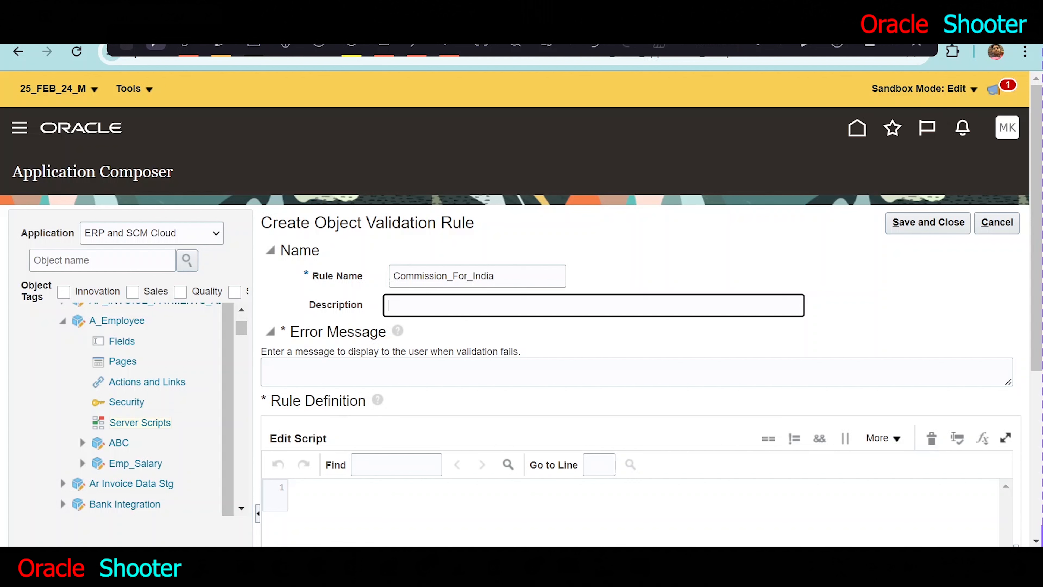
{"action": "type", "text": "Testing"}
- Enter the rule's error message "For india location please enter commisssion value more than 10"
{"action": "scroll", "coordinate": [362, 349], "scroll_direction": "down", "scroll_amount": 2}
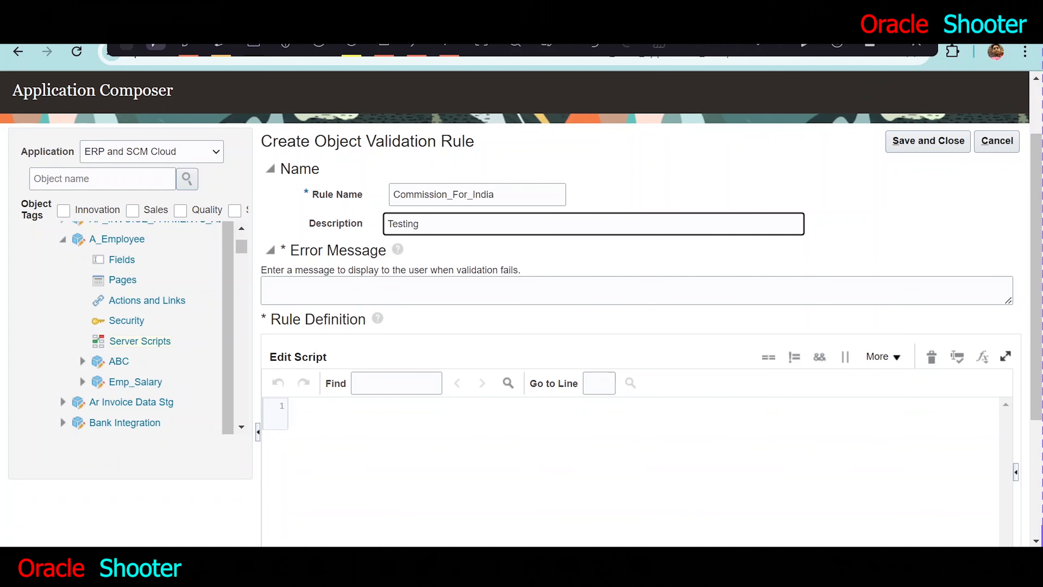
{"action": "left_click", "coordinate": [266, 287]}
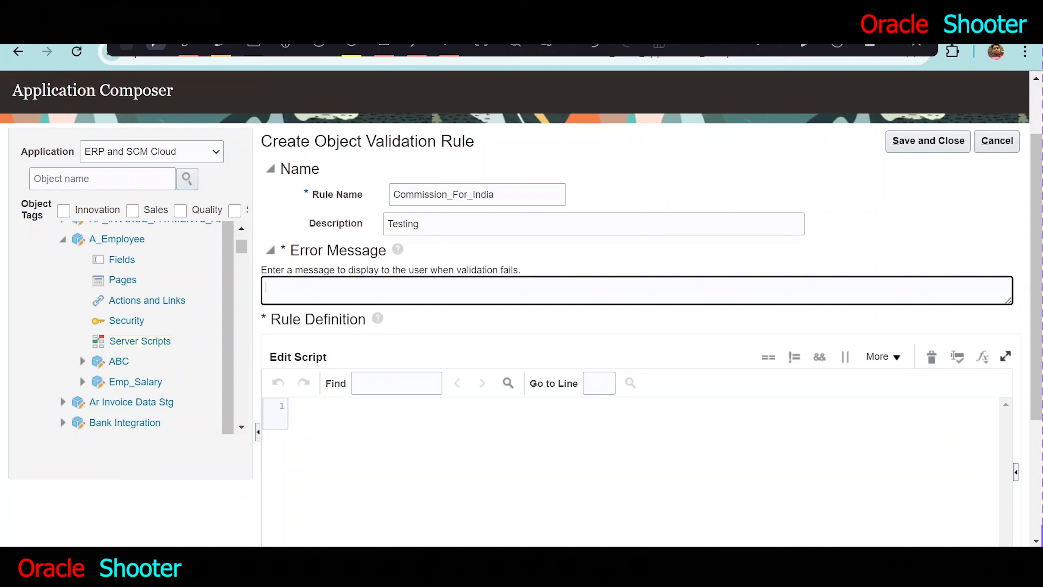
{"action": "type", "text": "For india location "}
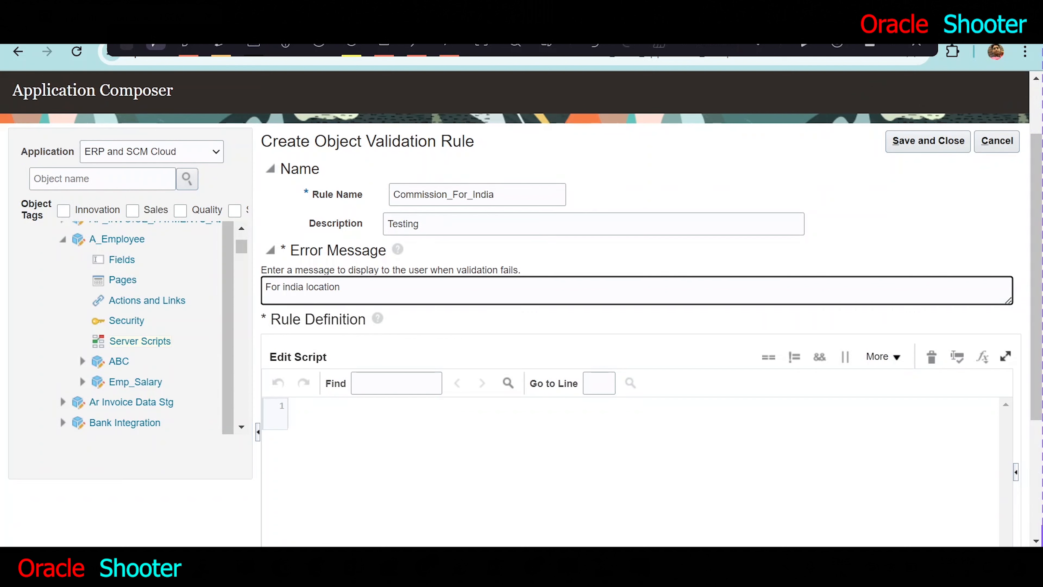
{"action": "type", "text": "please enter commisssion va"}
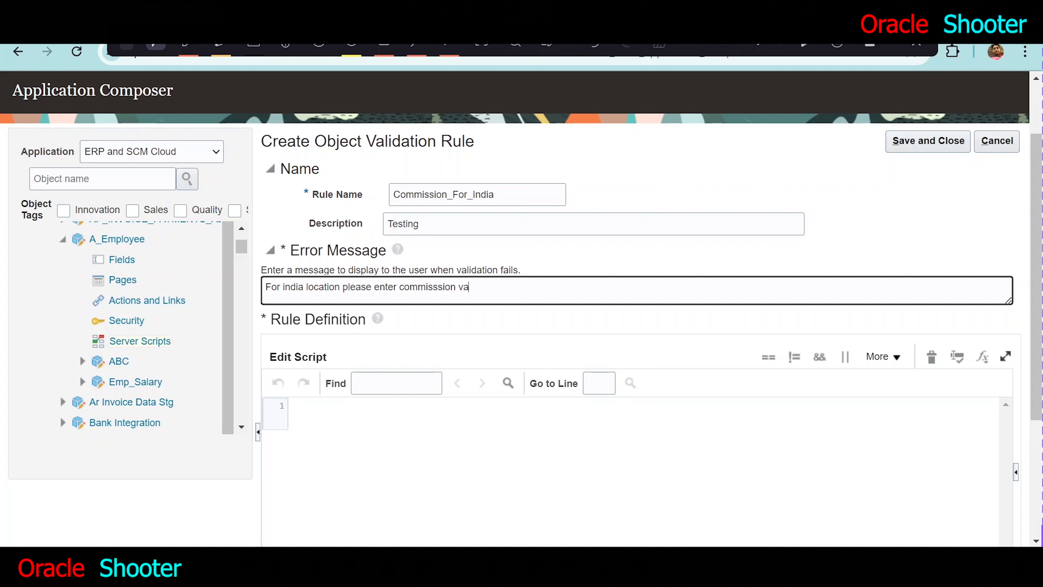
{"action": "type", "text": "lue more than 10"}
- Show the expression palette and paste the copied if/else script testing newValue == 'HR' into the rule definition
{"action": "left_click", "coordinate": [292, 407]}
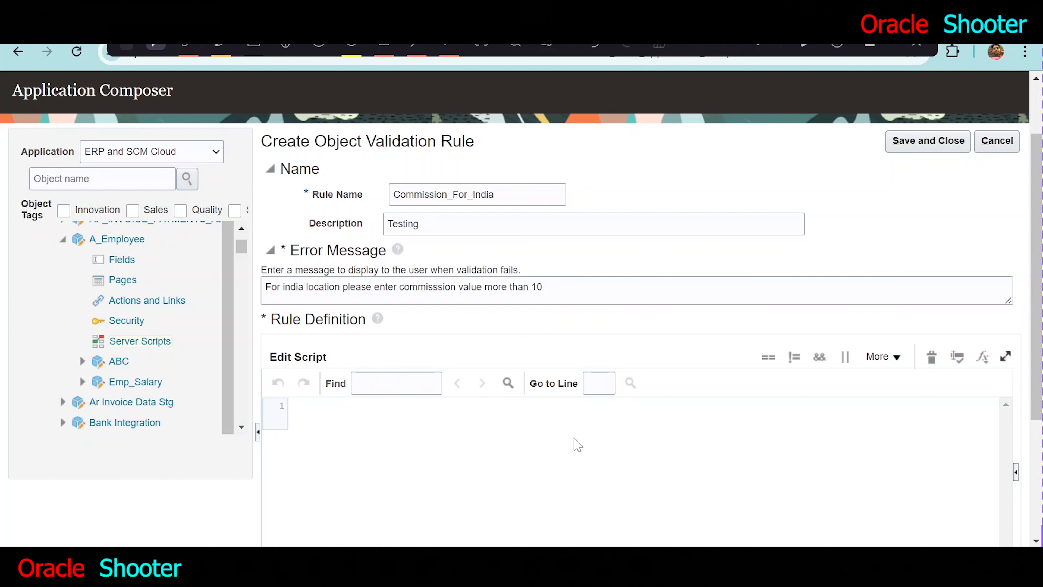
{"action": "scroll", "coordinate": [580, 443], "scroll_direction": "down", "scroll_amount": 2}
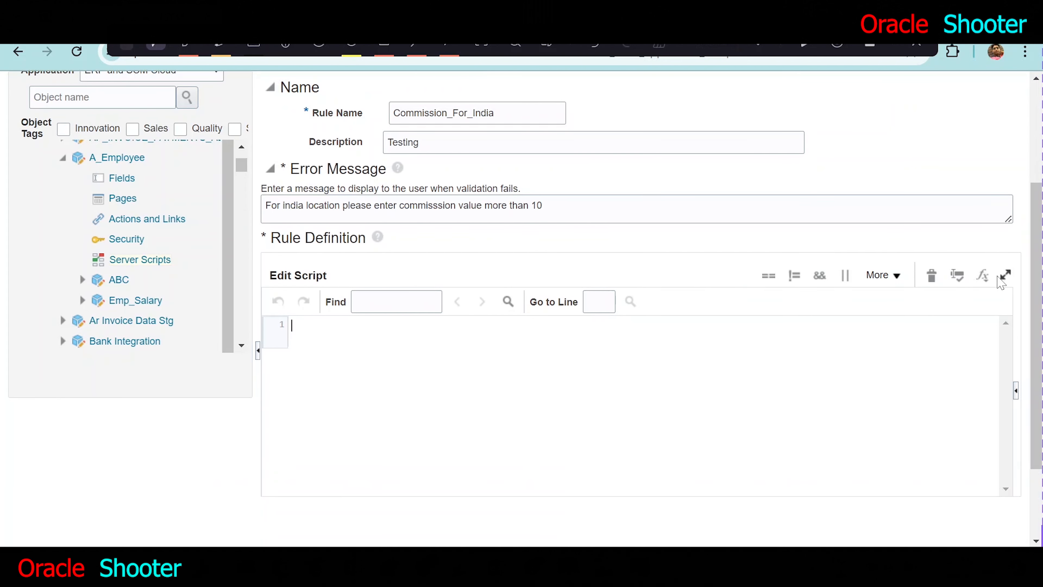
{"action": "left_click", "coordinate": [978, 283]}
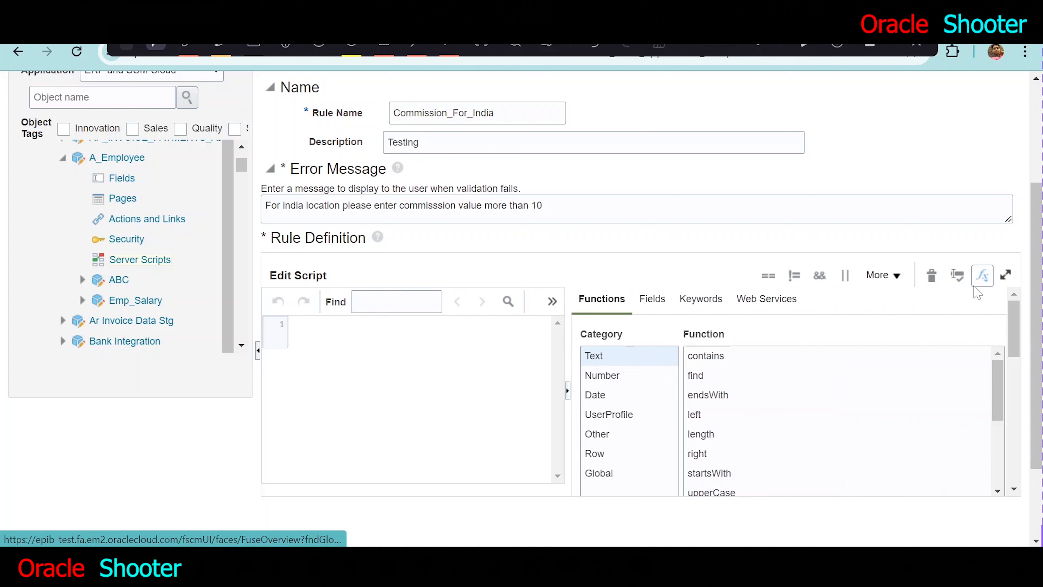
{"action": "left_click", "coordinate": [661, 309]}
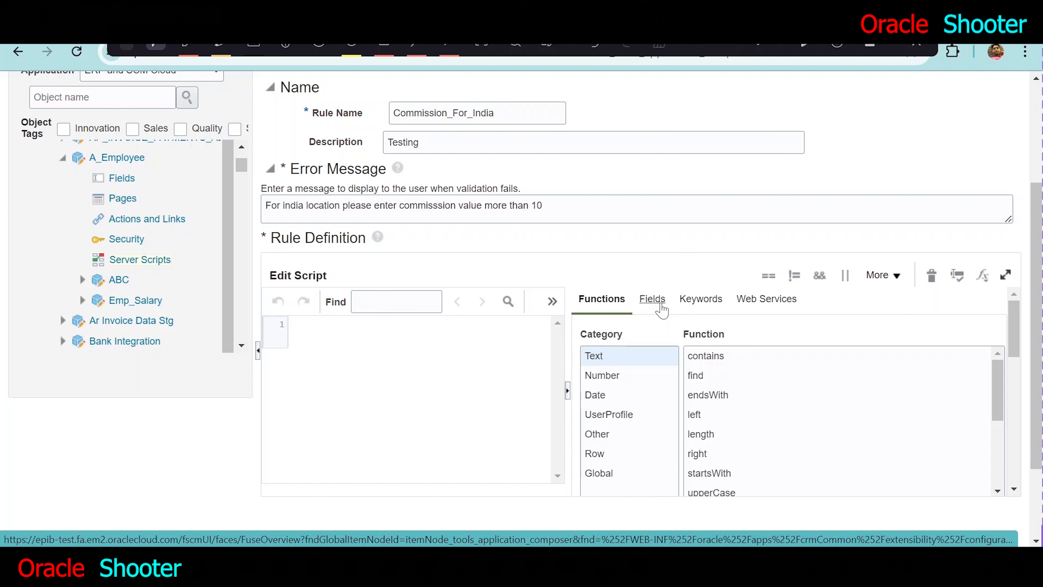
{"action": "left_click", "coordinate": [661, 309]}
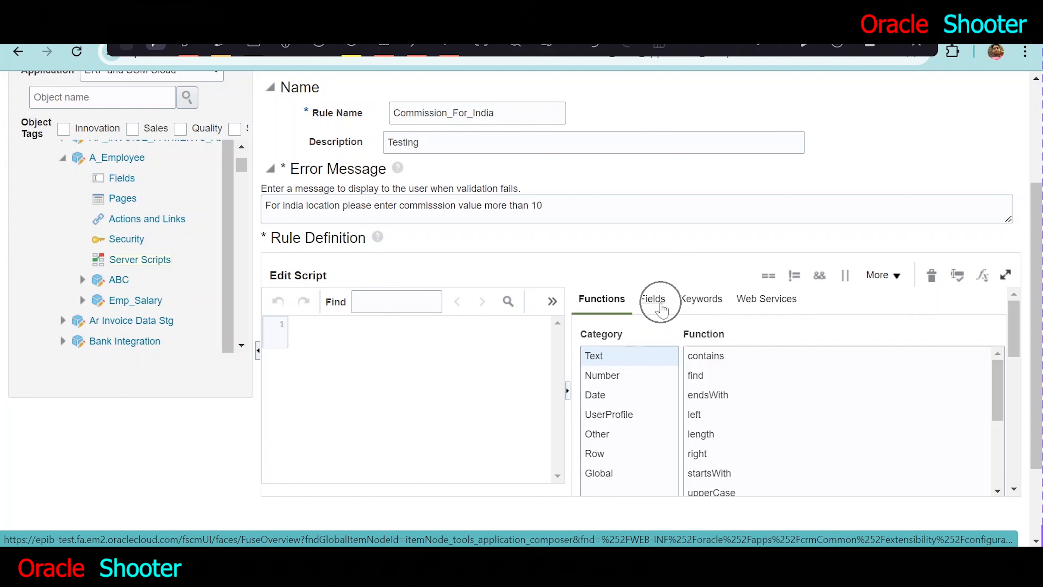
{"action": "left_click", "coordinate": [661, 309]}
{"action": "left_click", "coordinate": [662, 305]}
{"action": "left_click", "coordinate": [662, 305]}
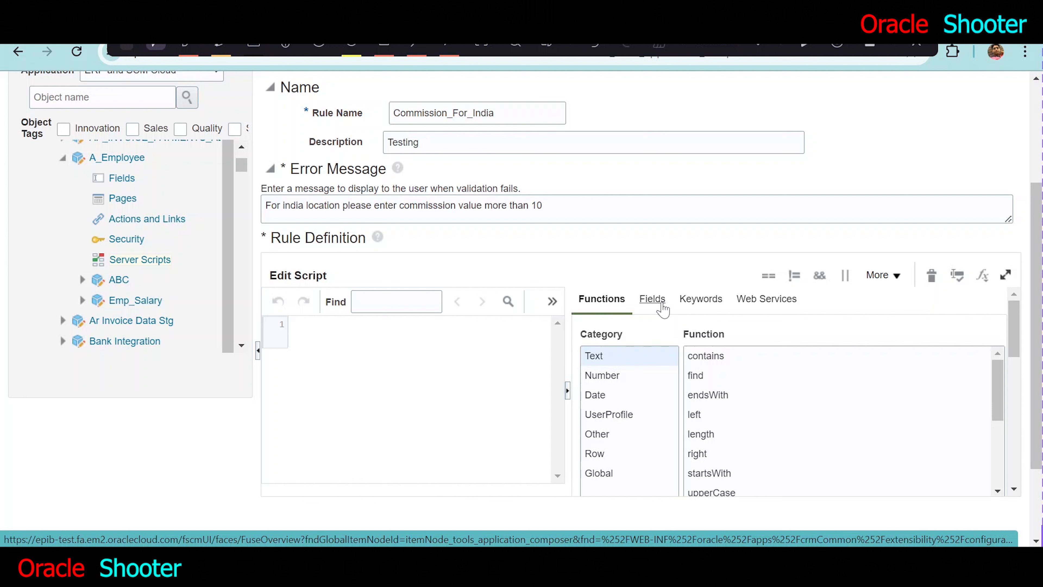
{"action": "left_click", "coordinate": [662, 305]}
{"action": "left_click", "coordinate": [292, 325]}
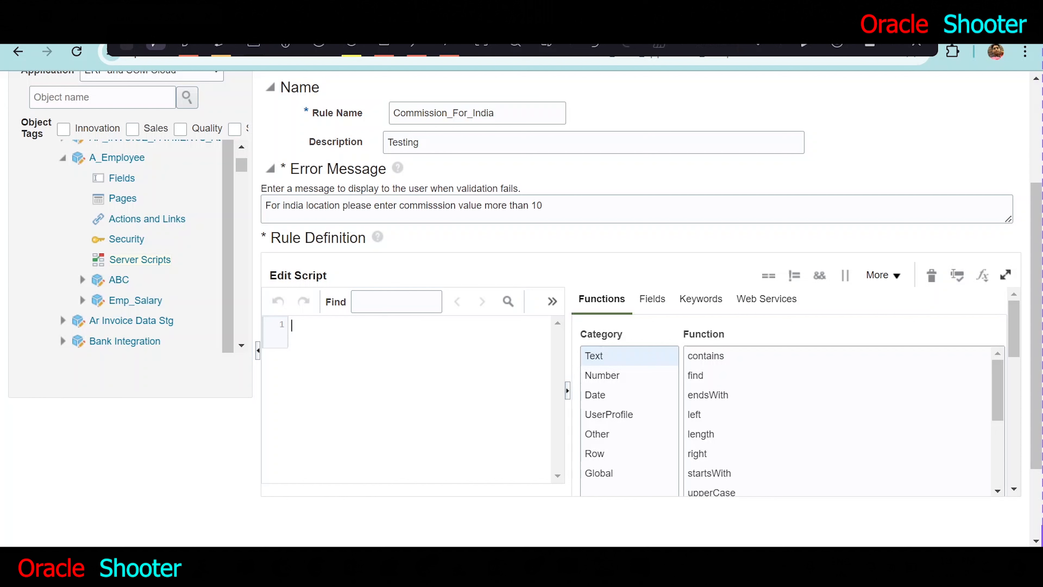
{"action": "type", "text": "if(newValue == 'HR' ) { return False } else { return True }"}
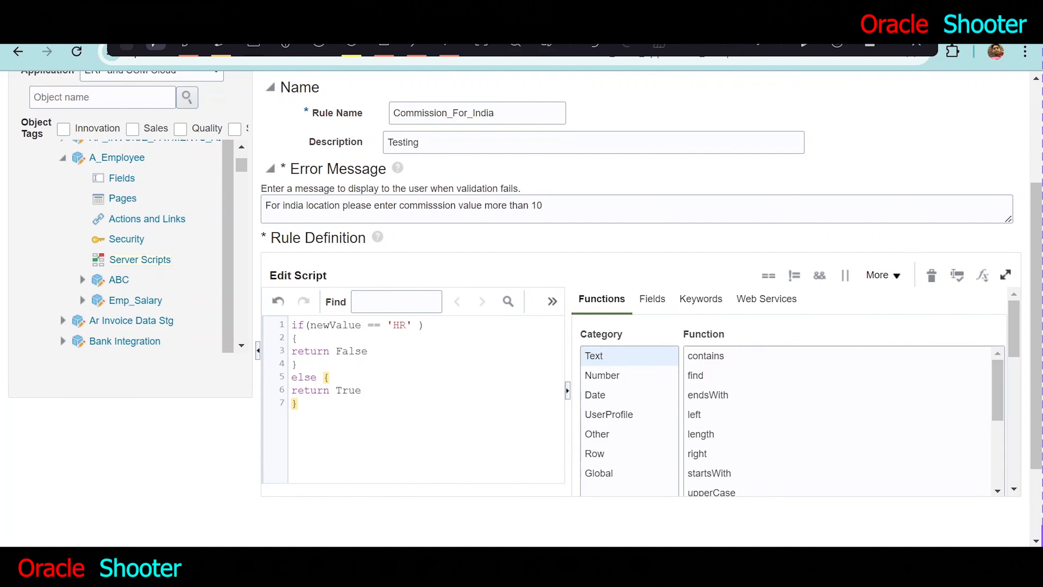
- Change the script's return values to lowercase false and true
{"action": "left_click", "coordinate": [342, 352]}
{"action": "key", "text": "BackSpace"}
{"action": "type", "text": "f"}
{"action": "left_click", "coordinate": [342, 392]}
{"action": "key", "text": "BackSpace"}
{"action": "type", "text": "t"}
- Insert the Commission field from the A_Employee field list into the rule script
{"action": "double_click", "coordinate": [335, 325]}
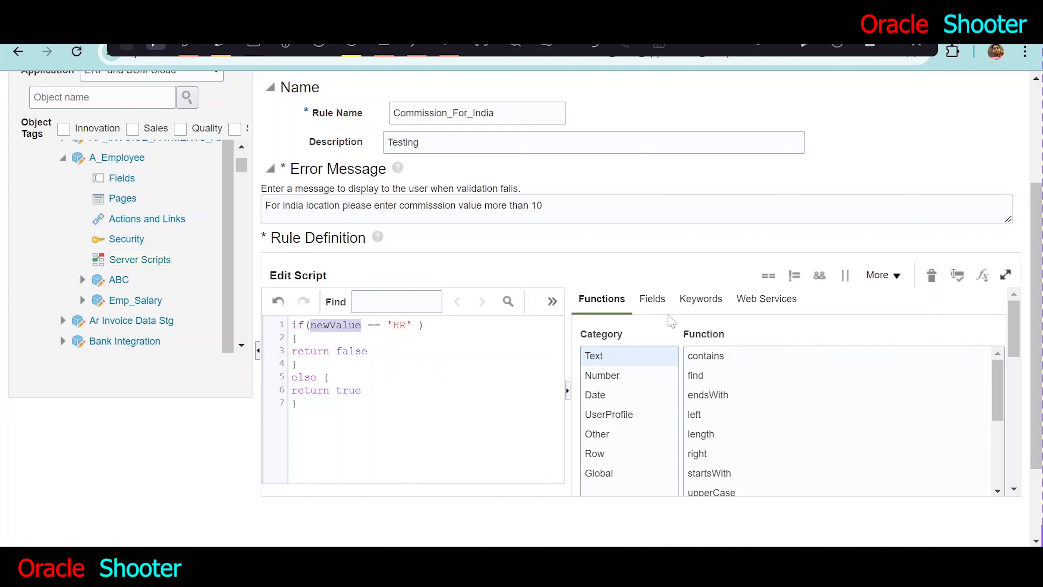
{"action": "left_click", "coordinate": [657, 302]}
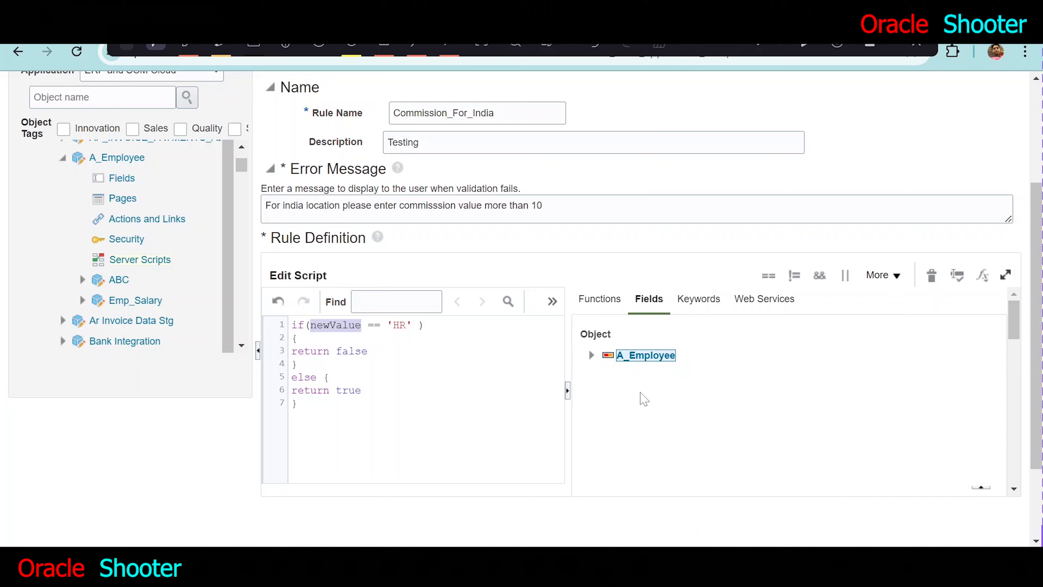
{"action": "left_click", "coordinate": [592, 356]}
{"action": "scroll", "coordinate": [707, 386], "scroll_direction": "down", "scroll_amount": 10}
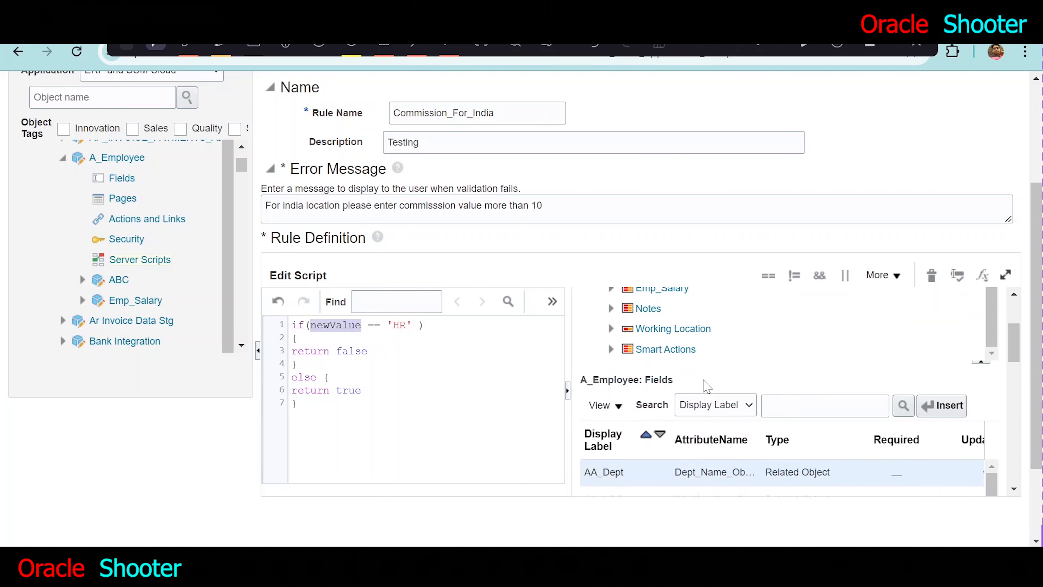
{"action": "scroll", "coordinate": [706, 386], "scroll_direction": "up", "scroll_amount": 5}
{"action": "scroll", "coordinate": [608, 345], "scroll_direction": "up", "scroll_amount": 5}
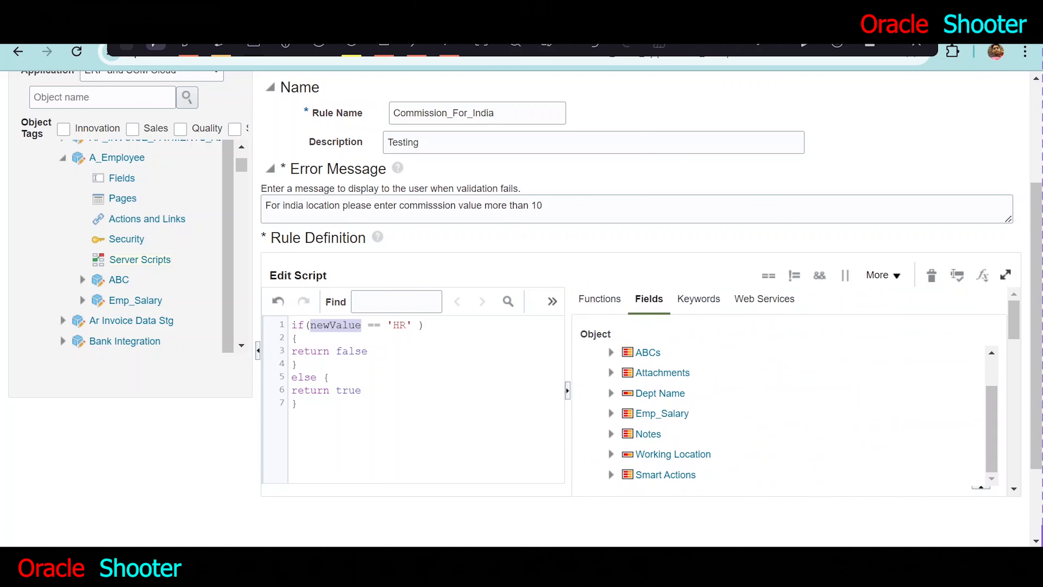
{"action": "scroll", "coordinate": [616, 355], "scroll_direction": "up", "scroll_amount": 1}
{"action": "scroll", "coordinate": [617, 358], "scroll_direction": "up", "scroll_amount": 2}
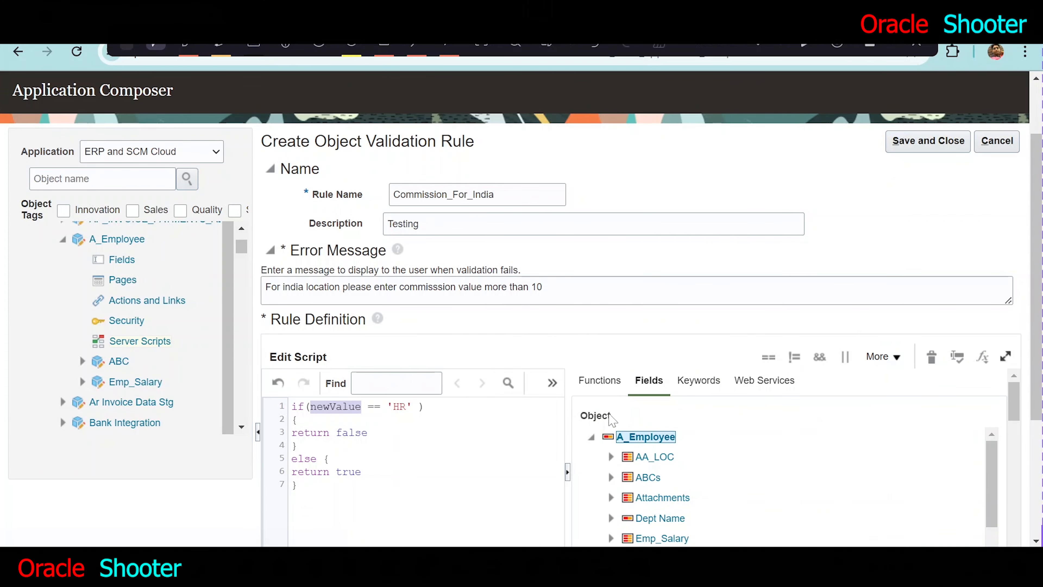
{"action": "left_click", "coordinate": [592, 436]}
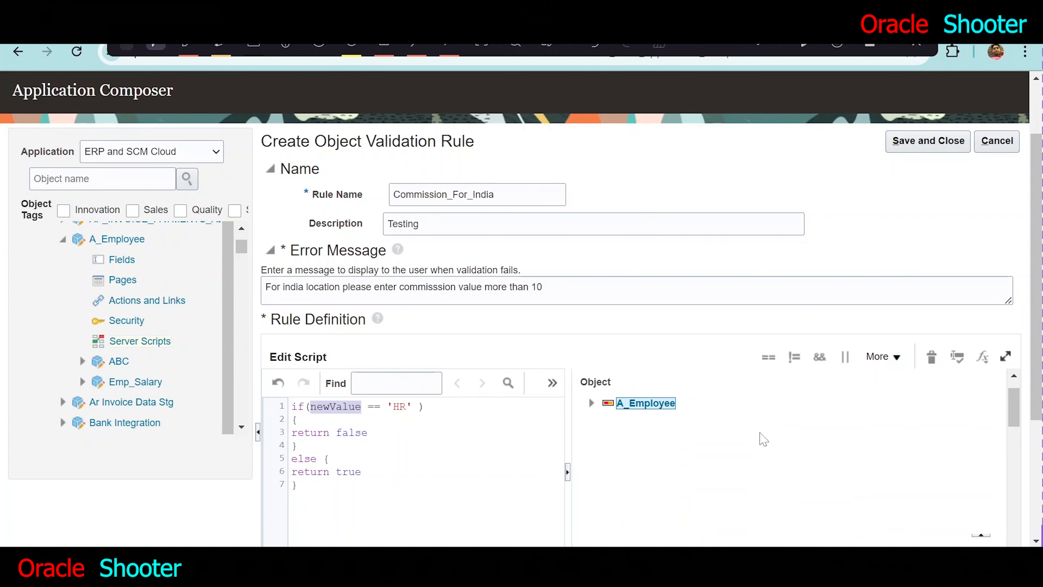
{"action": "scroll", "coordinate": [762, 436], "scroll_direction": "down", "scroll_amount": 5}
{"action": "scroll", "coordinate": [759, 432], "scroll_direction": "down", "scroll_amount": 3}
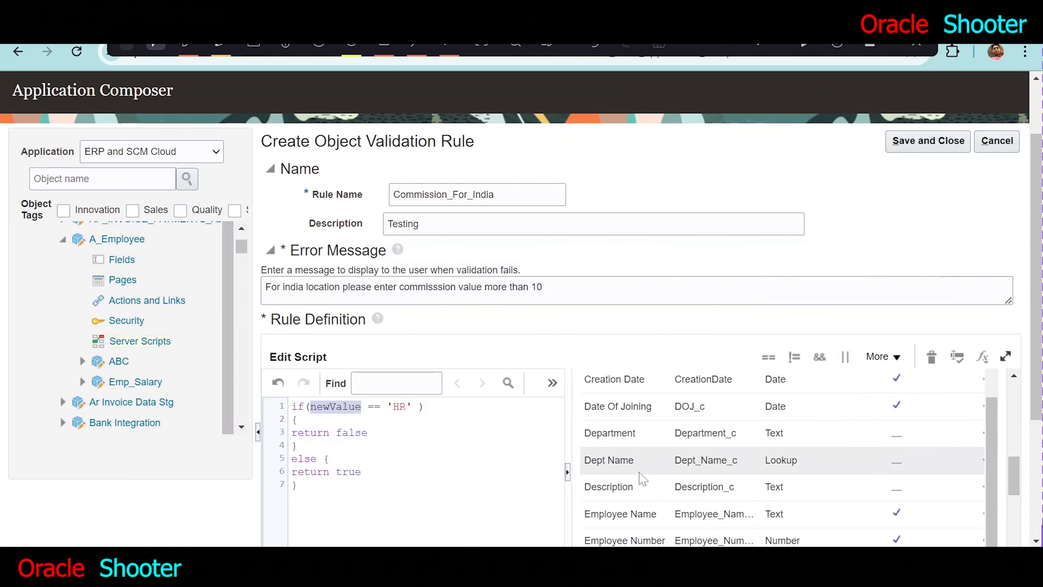
{"action": "scroll", "coordinate": [645, 419], "scroll_direction": "up", "scroll_amount": 3}
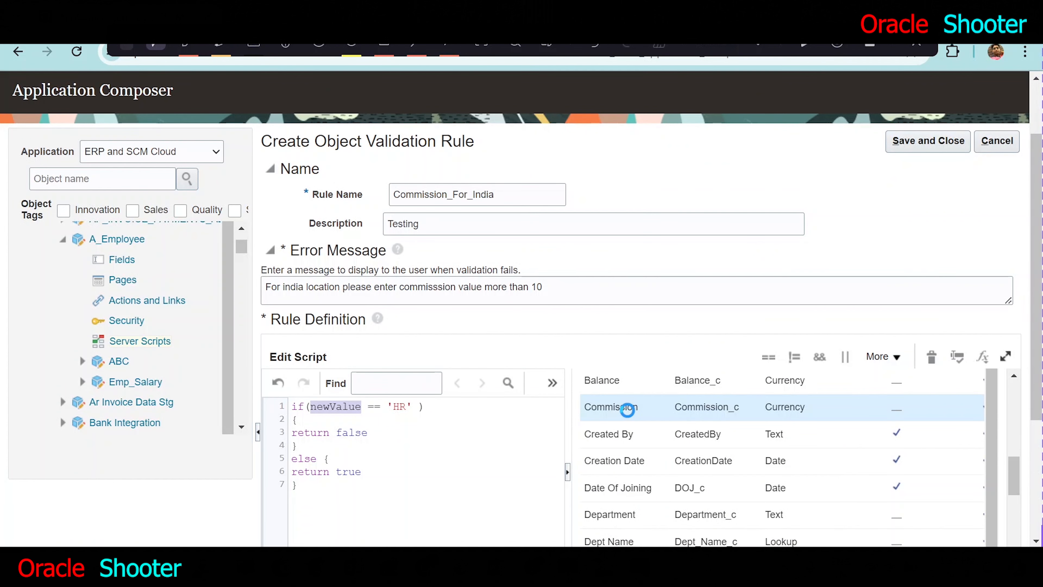
{"action": "scroll", "coordinate": [678, 428], "scroll_direction": "up", "scroll_amount": 5}
{"action": "scroll", "coordinate": [821, 453], "scroll_direction": "up", "scroll_amount": 5}
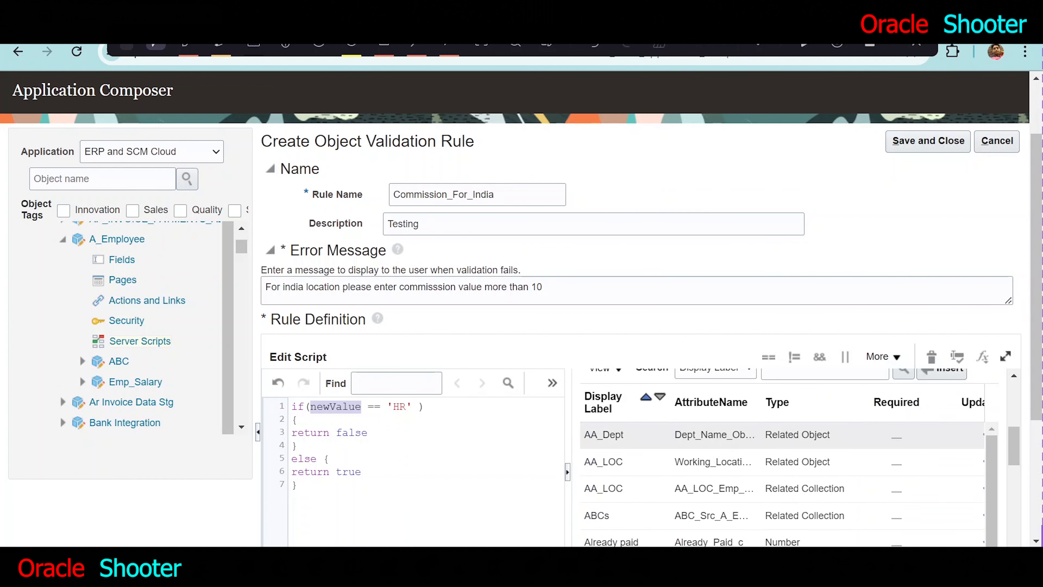
{"action": "left_click", "coordinate": [937, 450]}
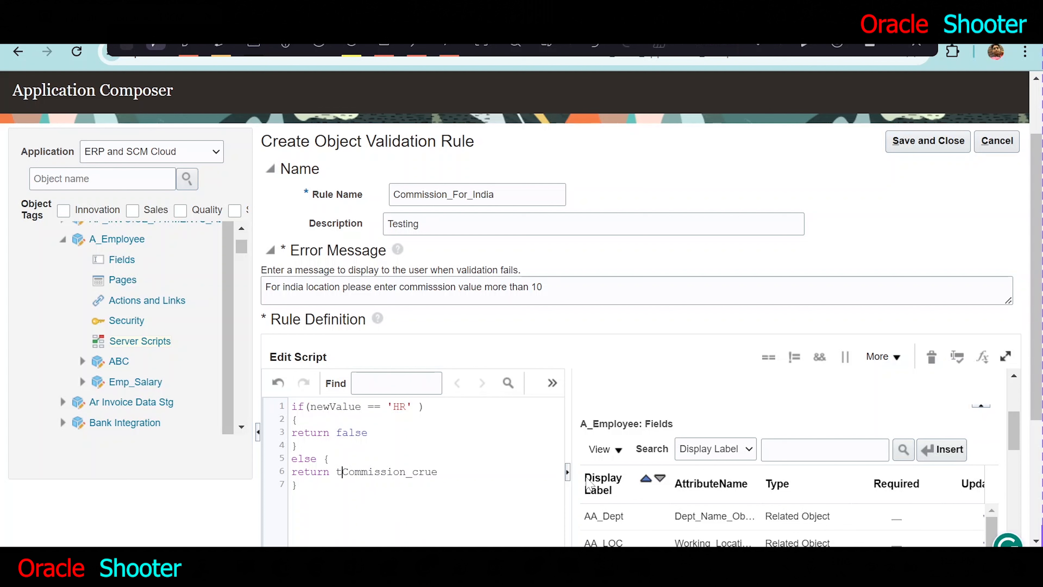
- Move Commission_c from the return line into the if condition in place of newValue
{"action": "key", "text": "shift+Right"}
{"action": "key", "text": "shift+Right"}
{"action": "key", "text": "shift+Right"}
{"action": "key", "text": "shift+Right"}
{"action": "key", "text": "shift+Right"}
{"action": "key", "text": "shift+Right"}
{"action": "key", "text": "shift+Right"}
{"action": "key", "text": "shift+Right"}
{"action": "key", "text": "shift+Right"}
{"action": "key", "text": "shift+Right"}
{"action": "key", "text": "shift+Right"}
{"action": "key", "text": "shift+Right"}
{"action": "key", "text": "shift+Right"}
{"action": "key", "text": "shift+Left"}
{"action": "key", "text": "ctrl+c"}
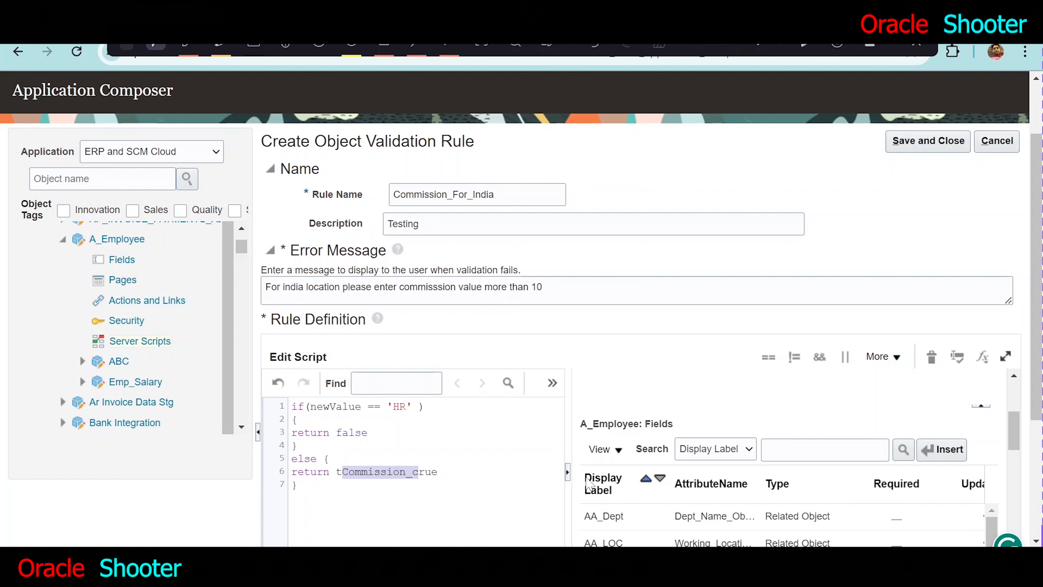
{"action": "key", "text": "BackSpace"}
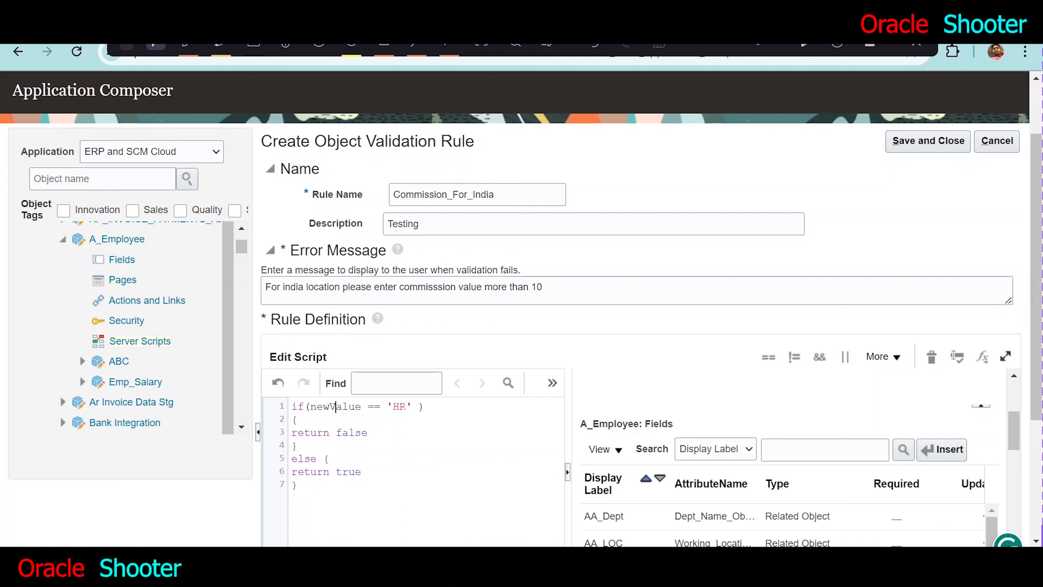
{"action": "double_click", "coordinate": [336, 406]}
{"action": "key", "text": "ctrl+v"}
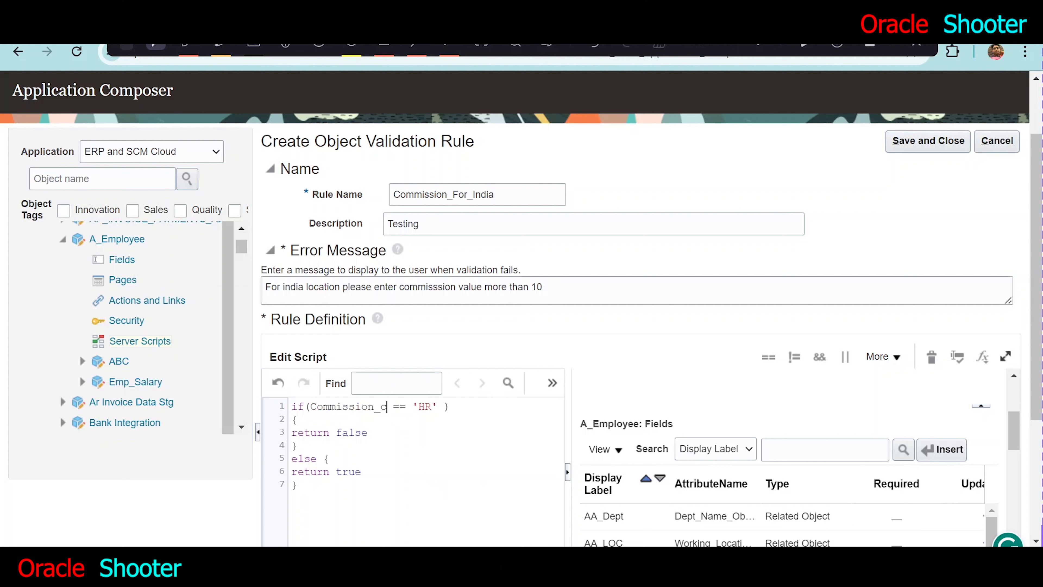
- Change the comparison in the if condition to Commission_c < 10
{"action": "key", "text": "shift+Right"}
{"action": "key", "text": "shift+Right"}
{"action": "type", "text": "<"}
{"action": "key", "text": "Right"}
{"action": "key", "text": "Right"}
{"action": "key", "text": "Left"}
{"action": "key", "text": "shift+Right"}
{"action": "key", "text": "shift+Right"}
{"action": "key", "text": "shift+Right"}
{"action": "key", "text": "shift+Right"}
{"action": "type", "text": "10"}
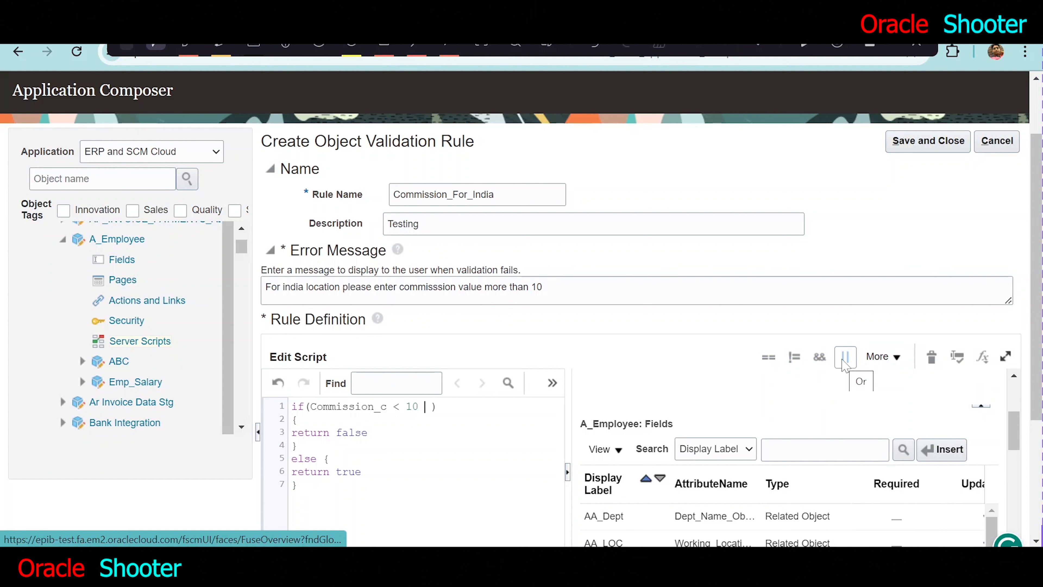
- Add && after Commission_c < 10 in the if condition and insert the Working Location field from the A_Employee field list
{"action": "left_click", "coordinate": [820, 357]}
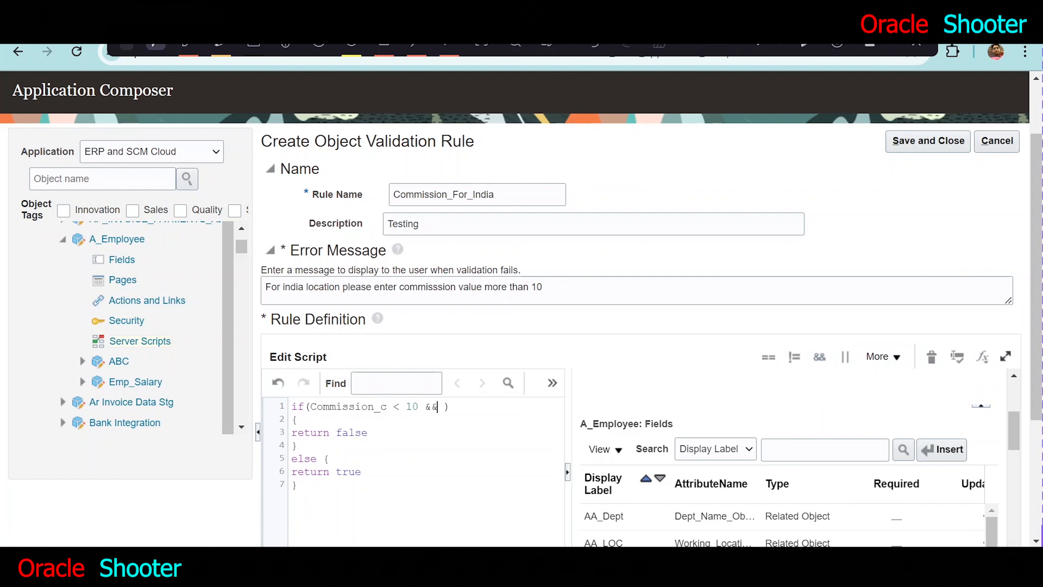
{"action": "scroll", "coordinate": [780, 452], "scroll_direction": "down", "scroll_amount": 4}
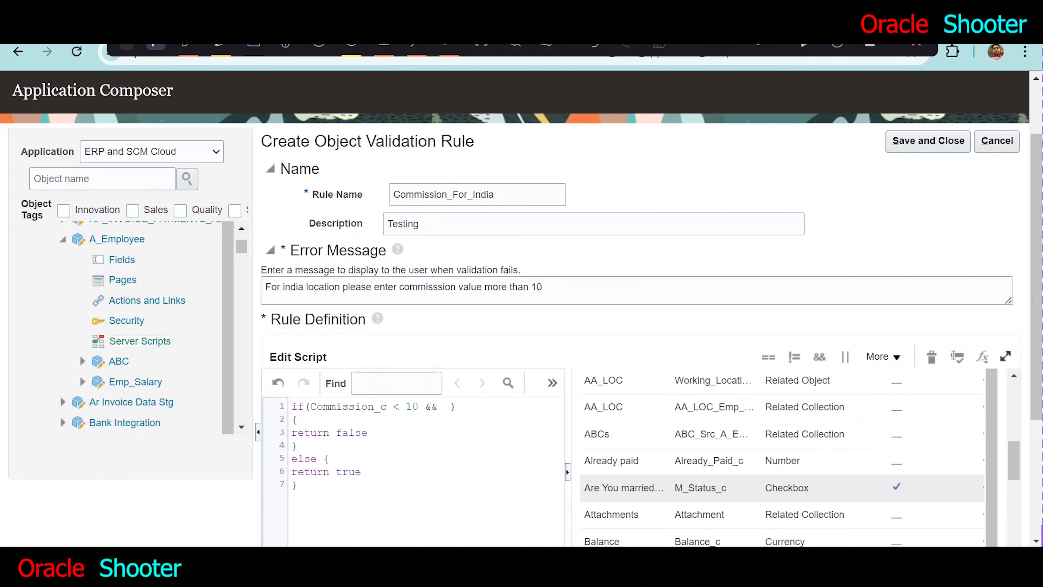
{"action": "scroll", "coordinate": [678, 476], "scroll_direction": "down", "scroll_amount": 4}
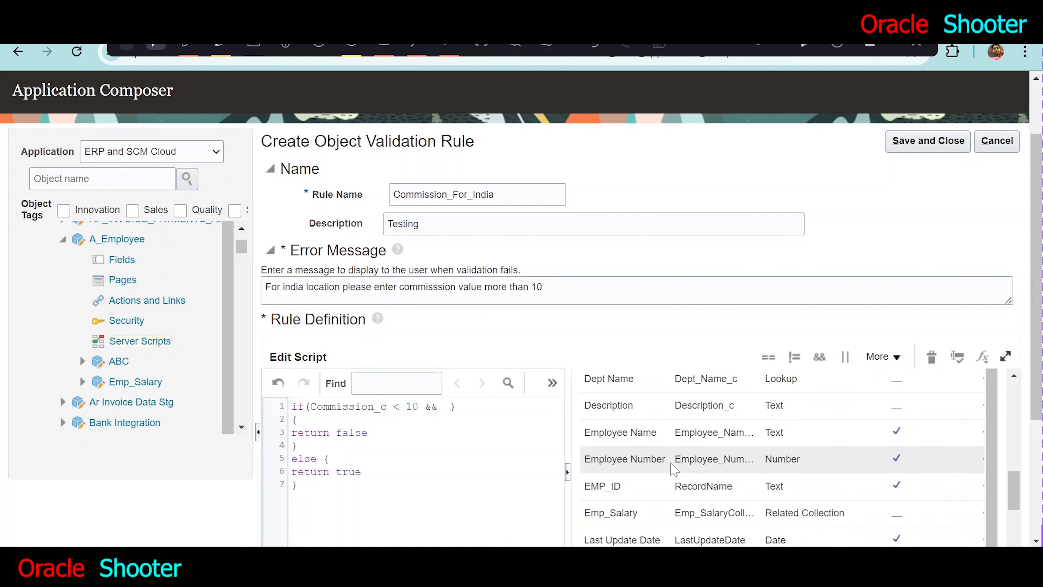
{"action": "scroll", "coordinate": [673, 469], "scroll_direction": "down", "scroll_amount": 6}
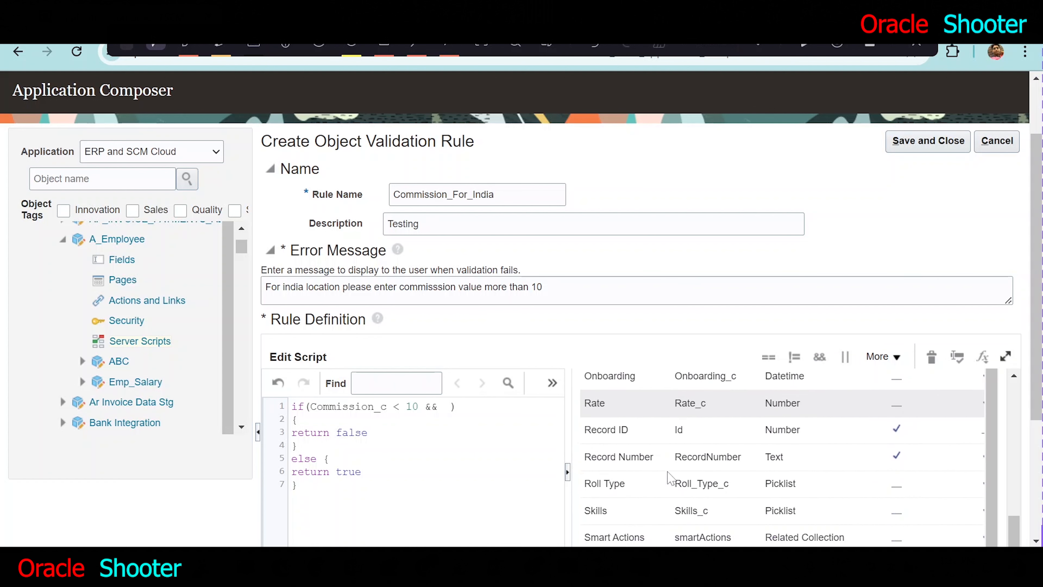
{"action": "scroll", "coordinate": [667, 479], "scroll_direction": "down", "scroll_amount": 2}
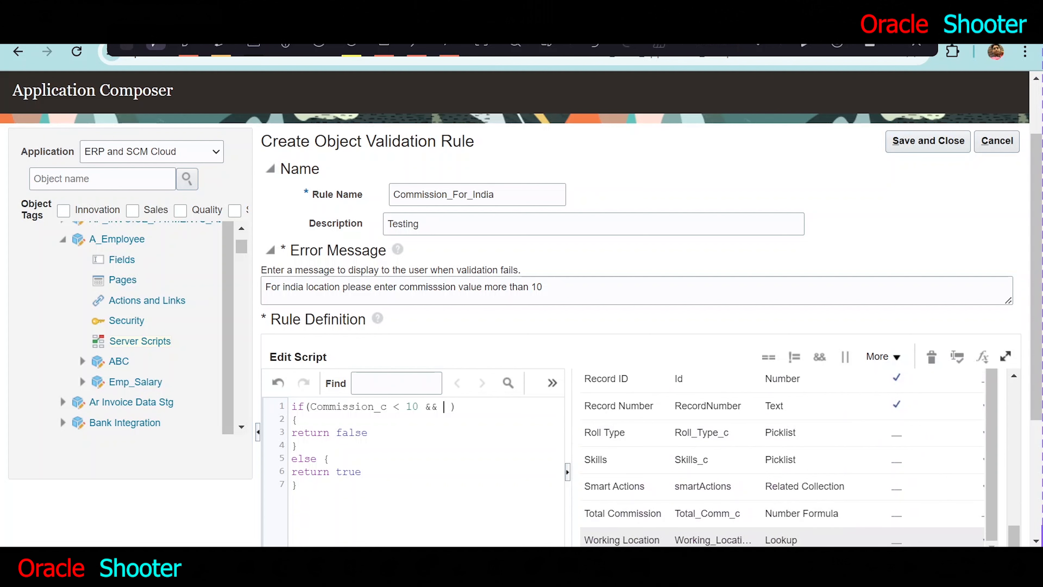
{"action": "scroll", "coordinate": [649, 541], "scroll_direction": "down", "scroll_amount": 1}
{"action": "scroll", "coordinate": [730, 544], "scroll_direction": "up", "scroll_amount": 5}
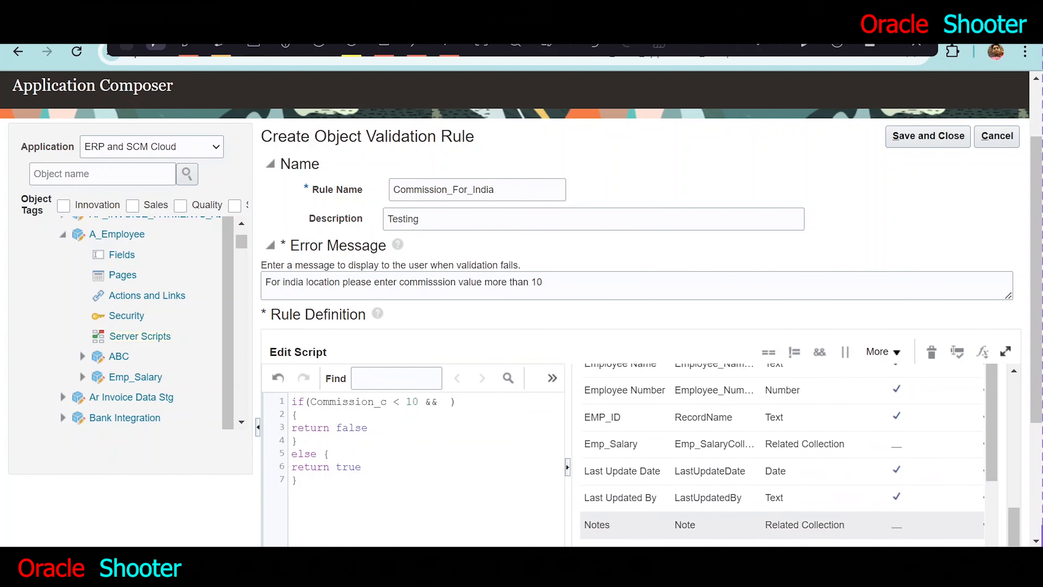
{"action": "scroll", "coordinate": [730, 493], "scroll_direction": "up", "scroll_amount": 6}
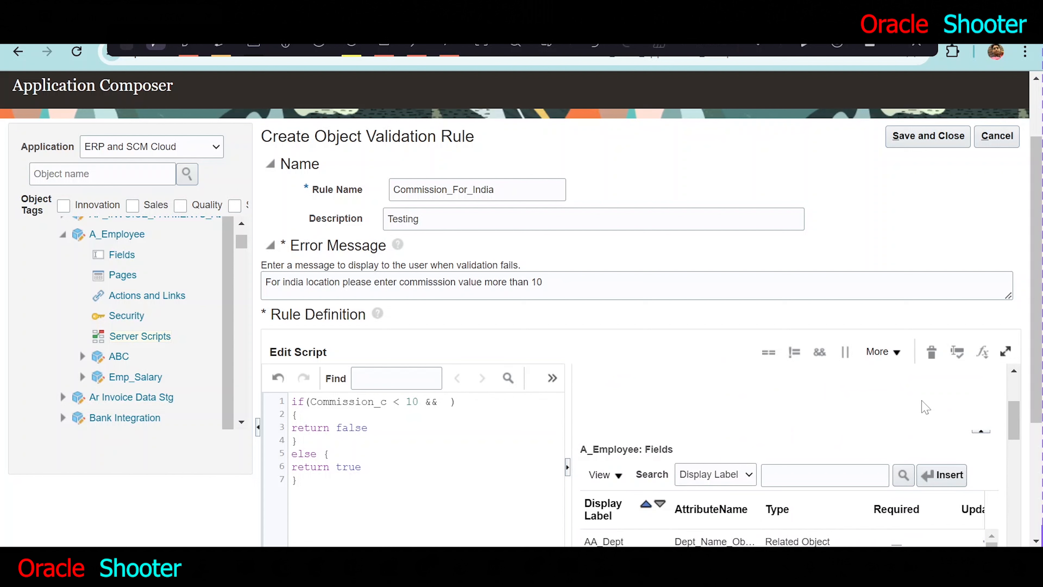
{"action": "left_click", "coordinate": [944, 479]}
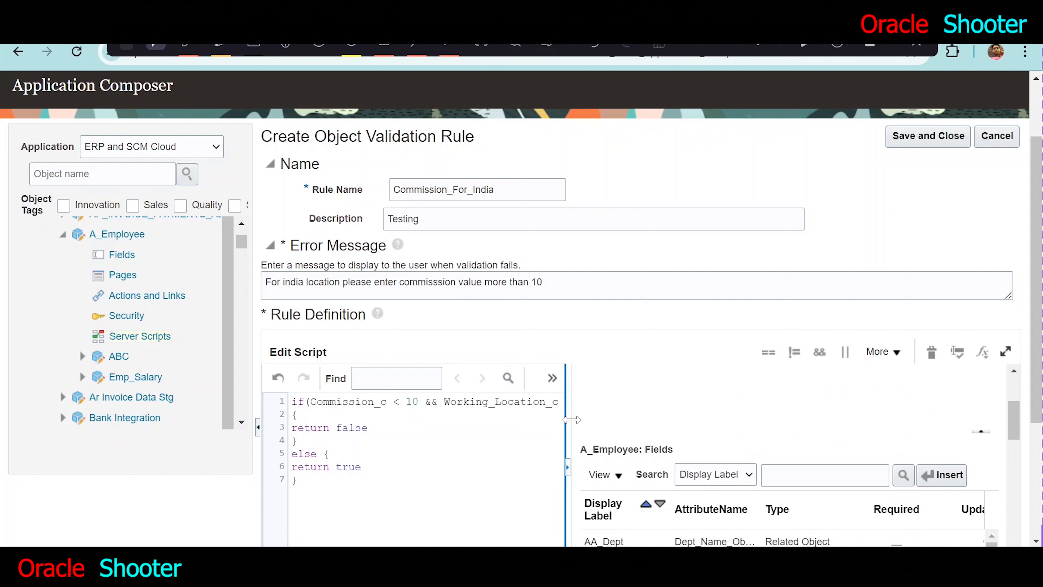
- Widen the script editor and complete the location check in the if condition as Working_Location_c == 'INDIA'
{"action": "type", "text": ")"}
{"action": "left_click_drag", "start_coordinate": [567, 422], "coordinate": [696, 416]}
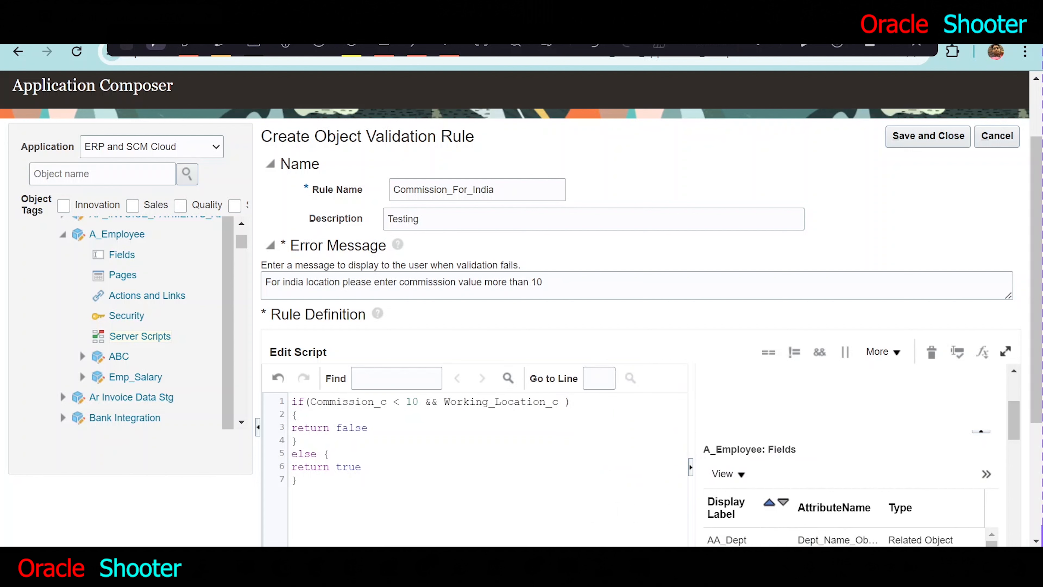
{"action": "left_click", "coordinate": [769, 352]}
{"action": "type", "text": "'INDIA"}
{"action": "double_click", "coordinate": [342, 428]}
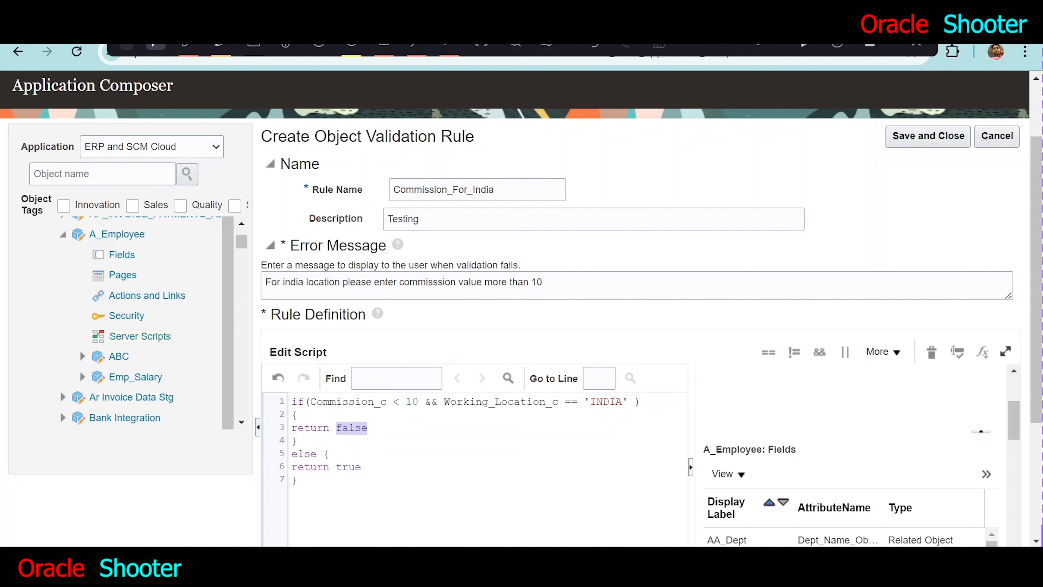
- Validate the rule script, then save and close the Commission_For_India object validation rule
{"action": "left_click", "coordinate": [575, 286]}
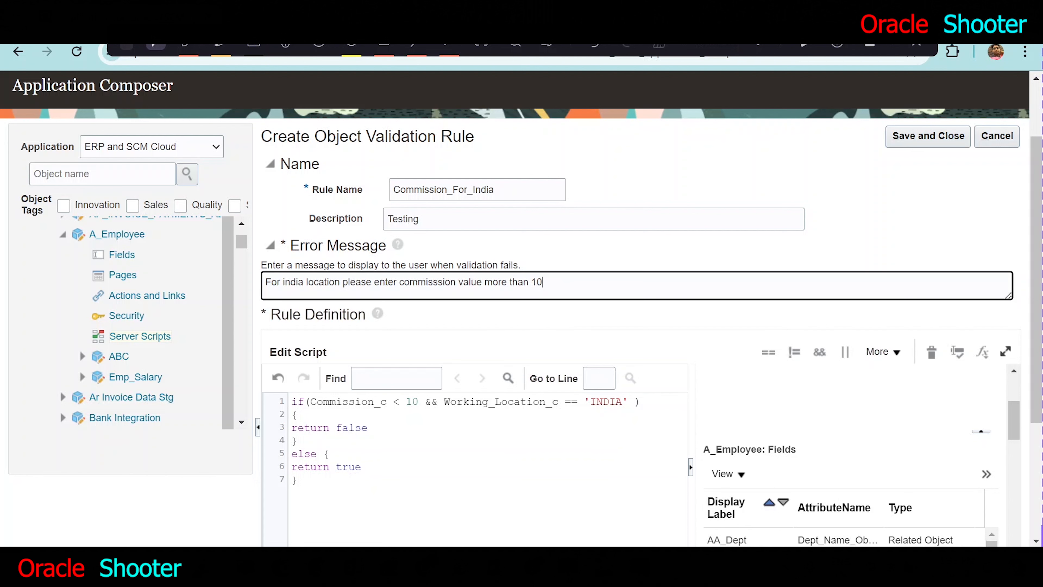
{"action": "left_click", "coordinate": [961, 358]}
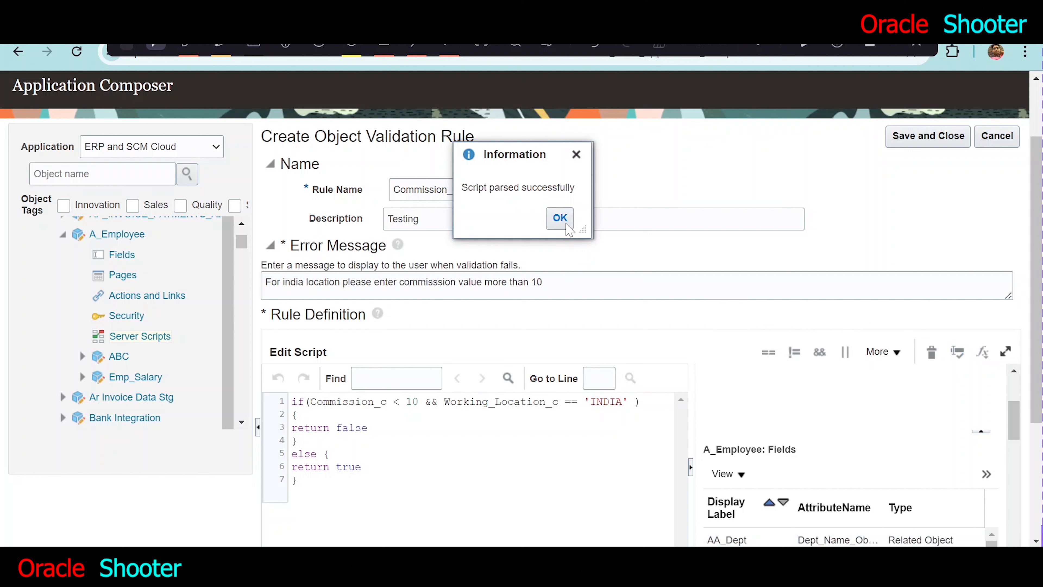
{"action": "left_click", "coordinate": [560, 218]}
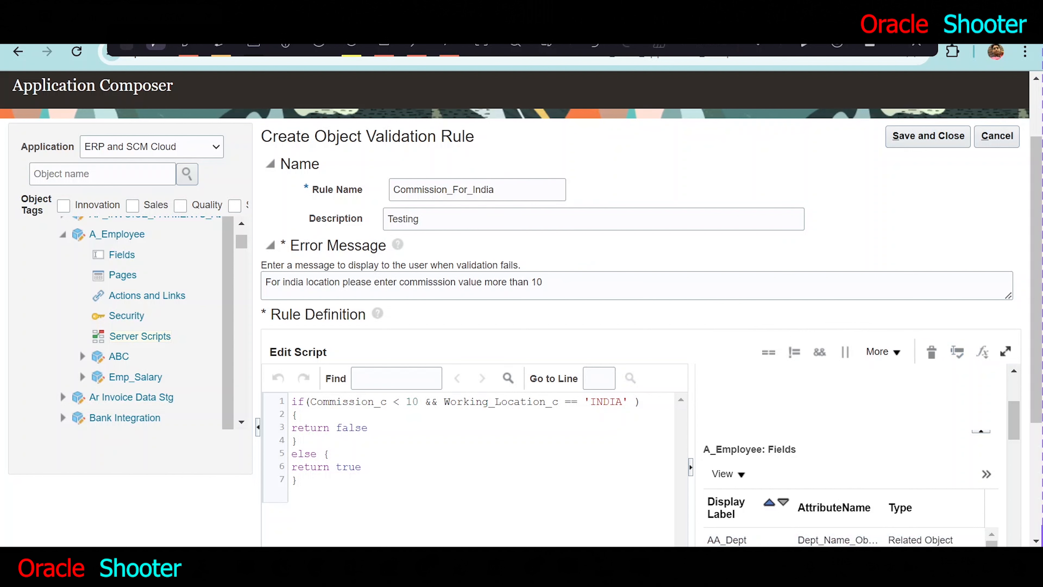
{"action": "left_click", "coordinate": [917, 139]}
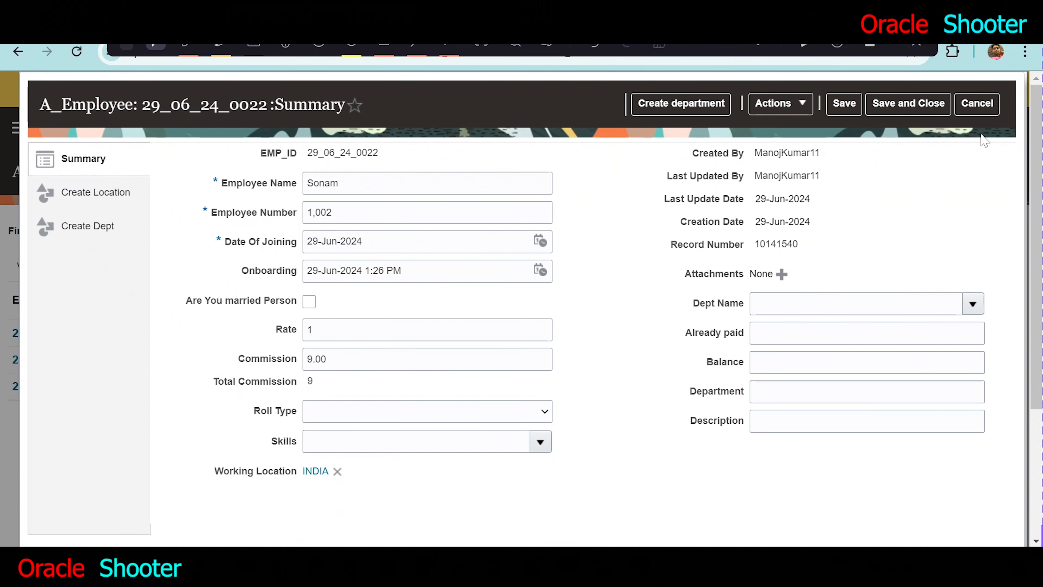
- Cancel out of the open employee record and reopen A_Employee from the Others group on the home page
{"action": "left_click", "coordinate": [979, 107]}
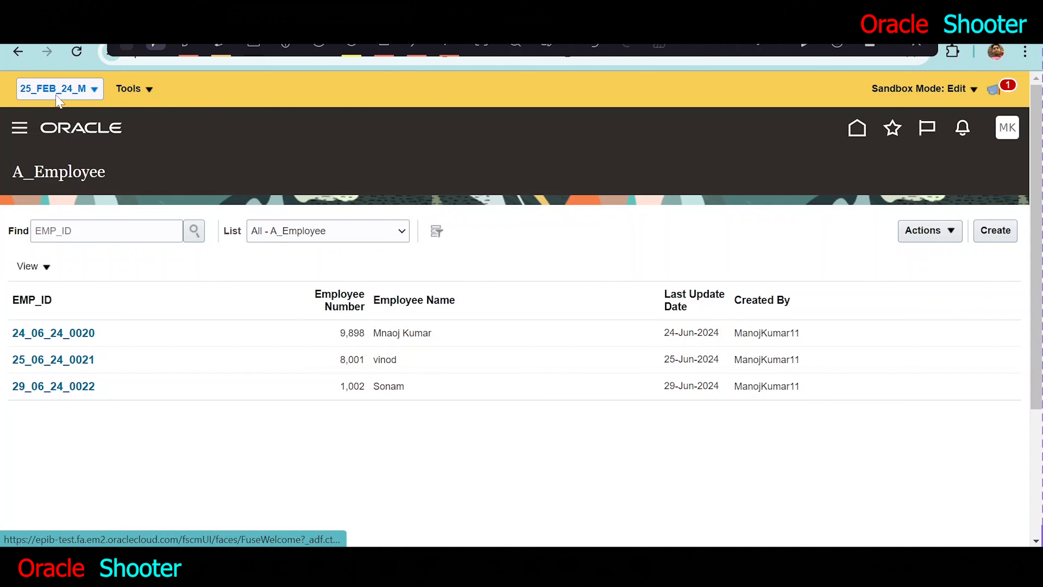
{"action": "left_click", "coordinate": [856, 142]}
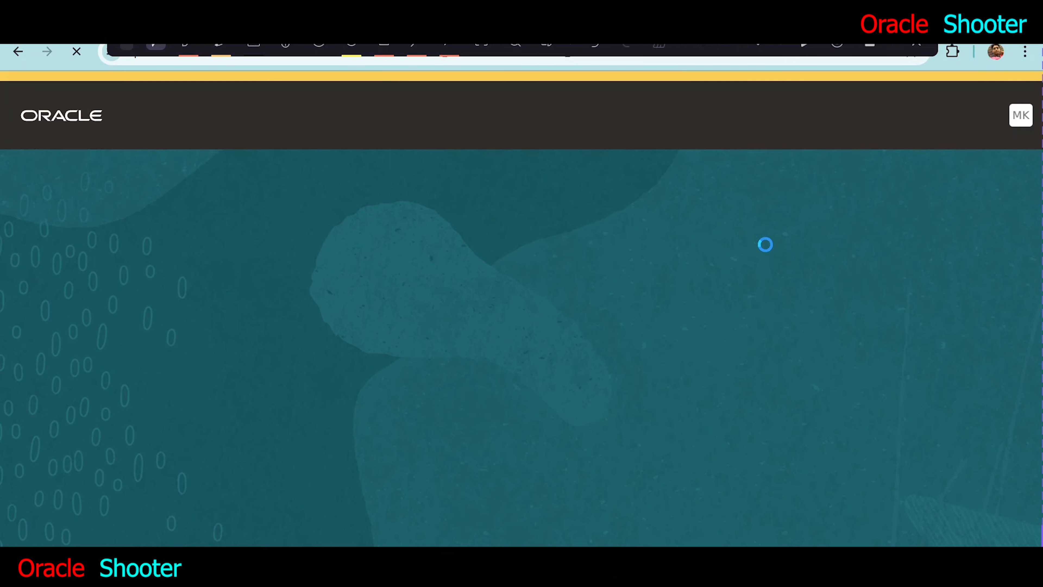
{"action": "triple_click", "coordinate": [863, 294]}
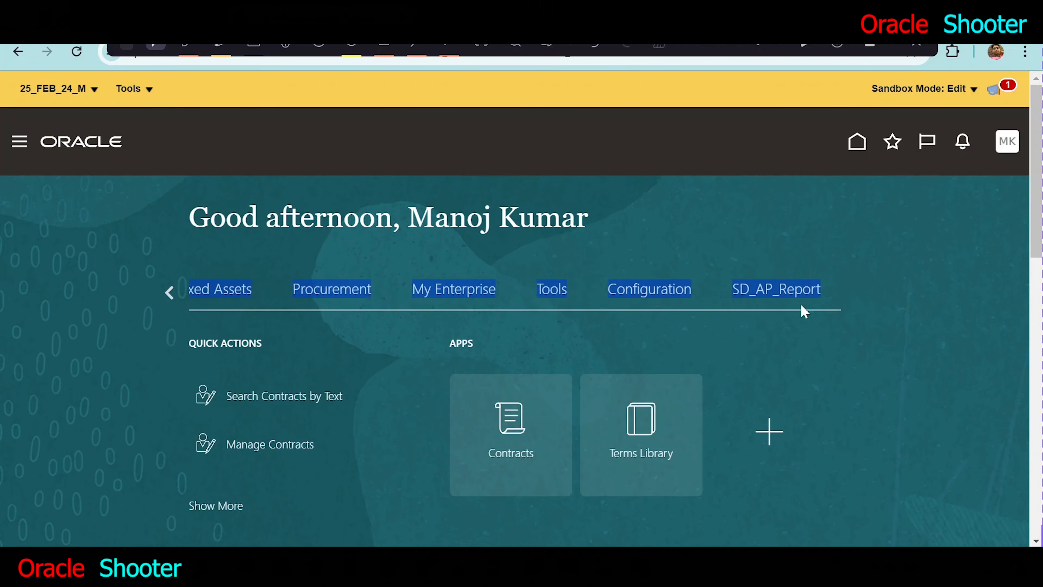
{"action": "left_click", "coordinate": [457, 291]}
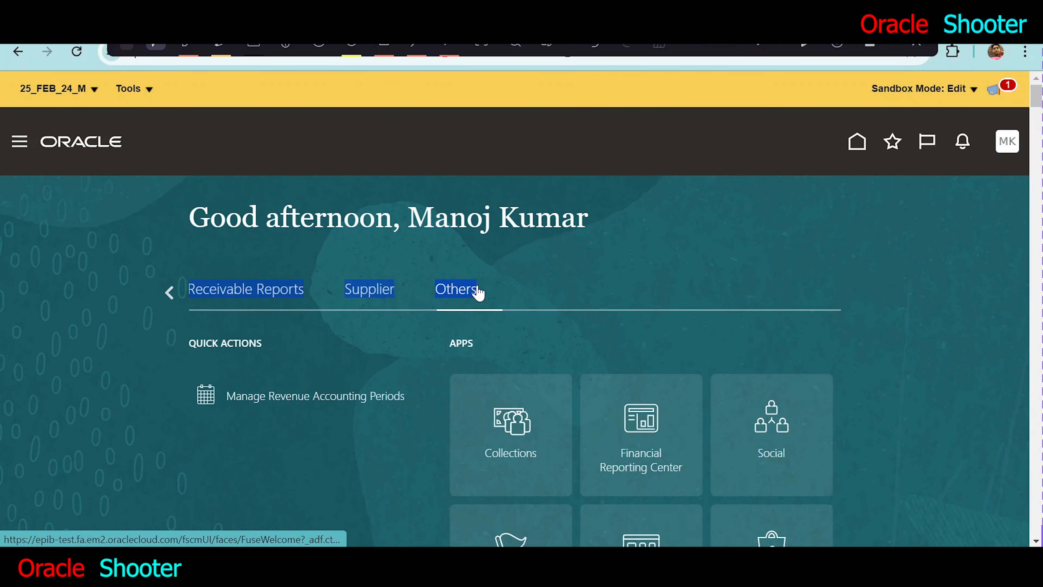
{"action": "scroll", "coordinate": [919, 342], "scroll_direction": "down", "scroll_amount": 20}
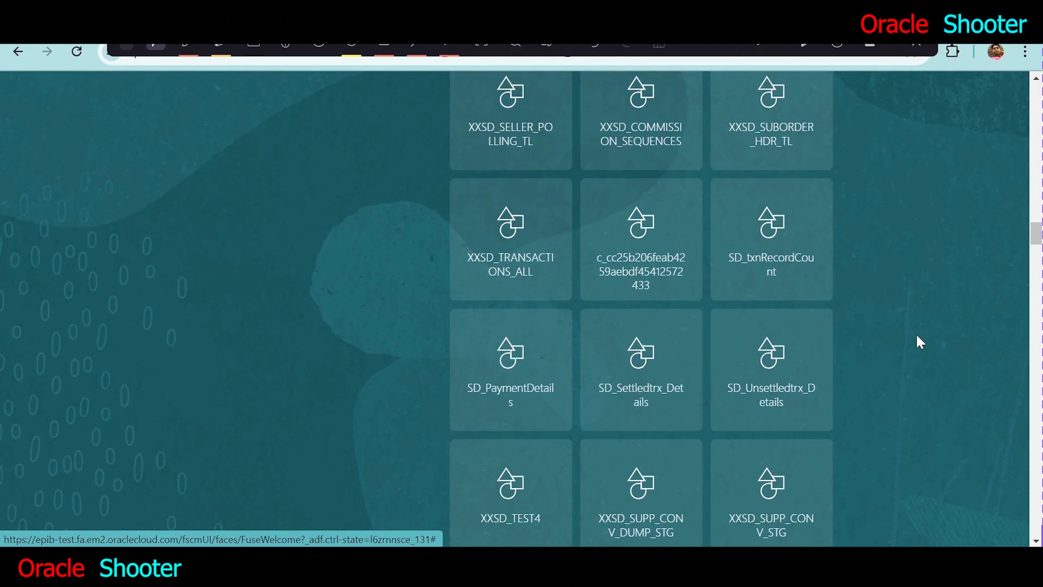
{"action": "scroll", "coordinate": [919, 342], "scroll_direction": "down", "scroll_amount": 20}
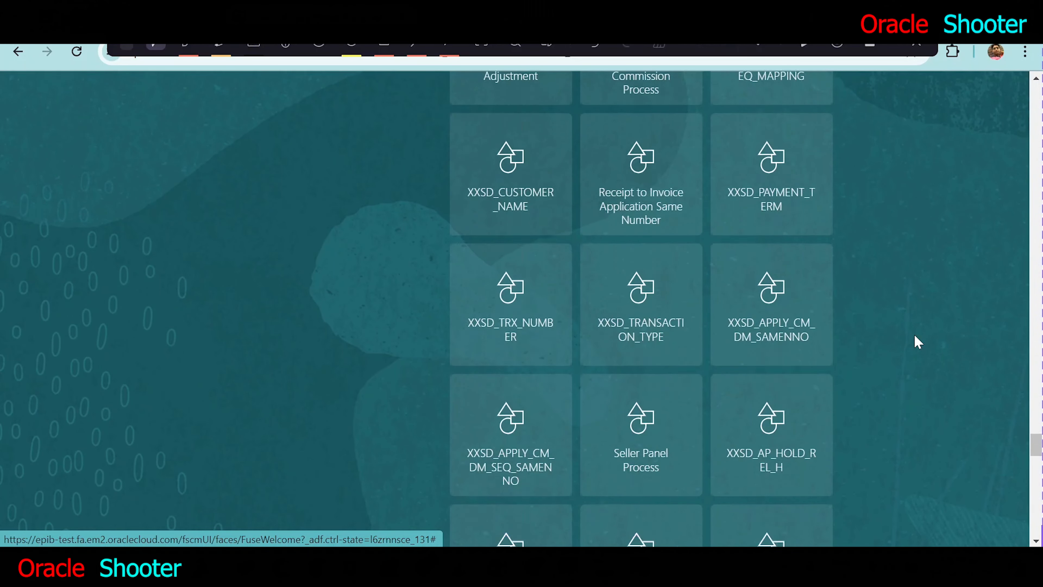
{"action": "scroll", "coordinate": [919, 341], "scroll_direction": "down", "scroll_amount": 7}
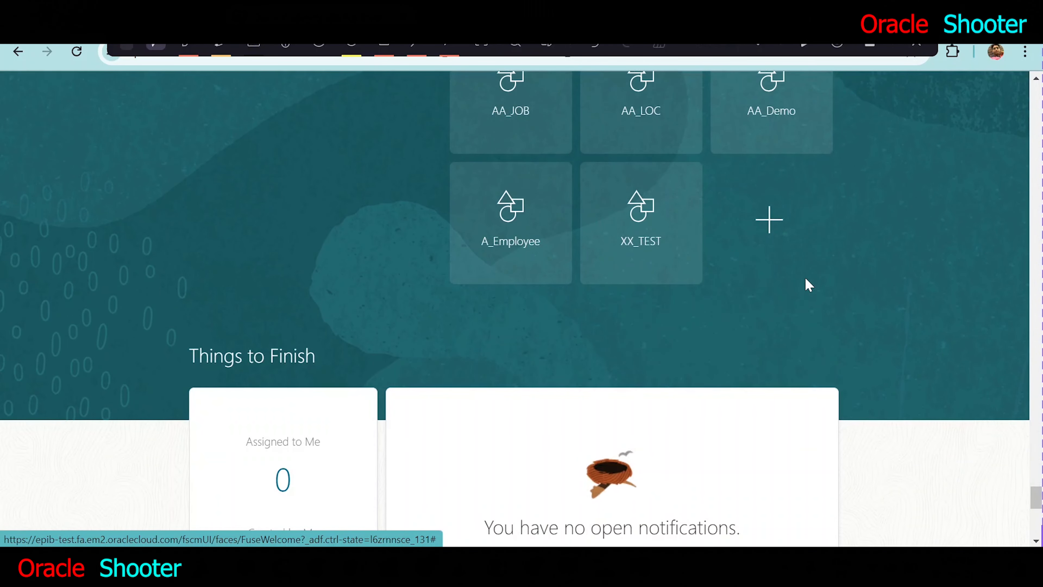
{"action": "left_click", "coordinate": [505, 206]}
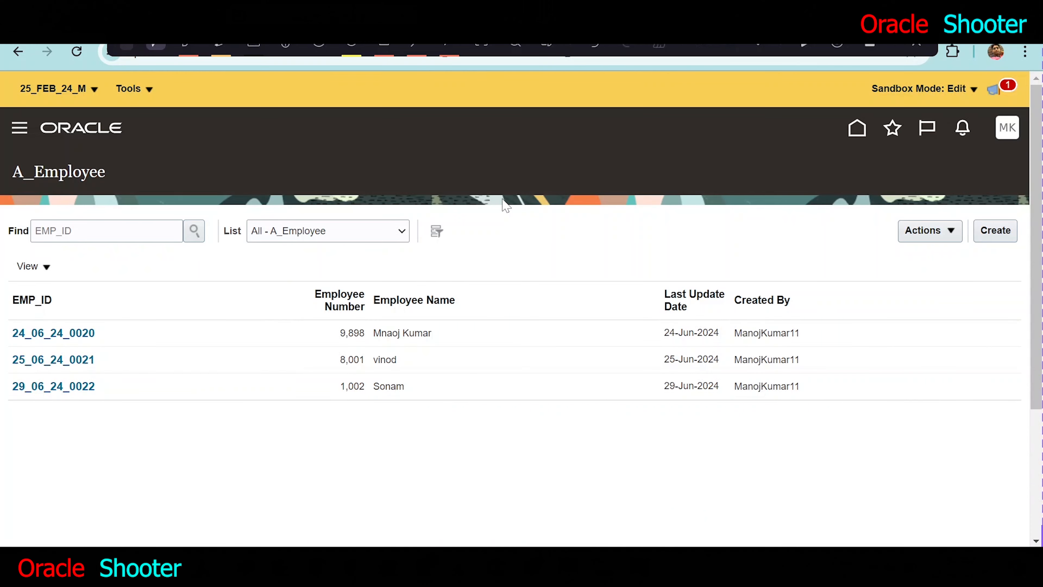
- Start a new A_Employee record and fill in the employee's name and employee number
{"action": "left_click", "coordinate": [990, 239]}
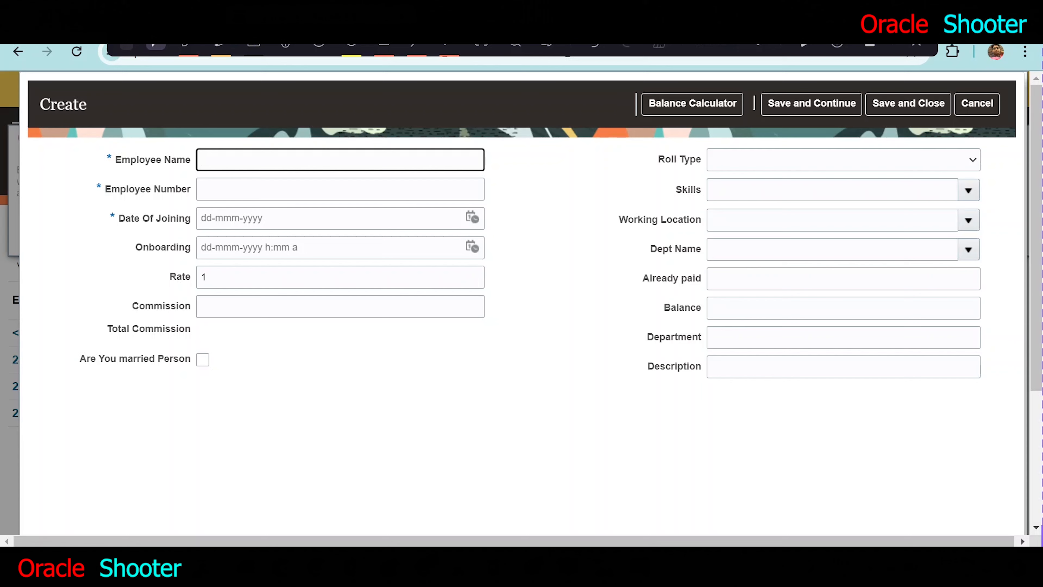
{"action": "type", "text": "Sanjay"}
{"action": "key", "text": "Tab"}
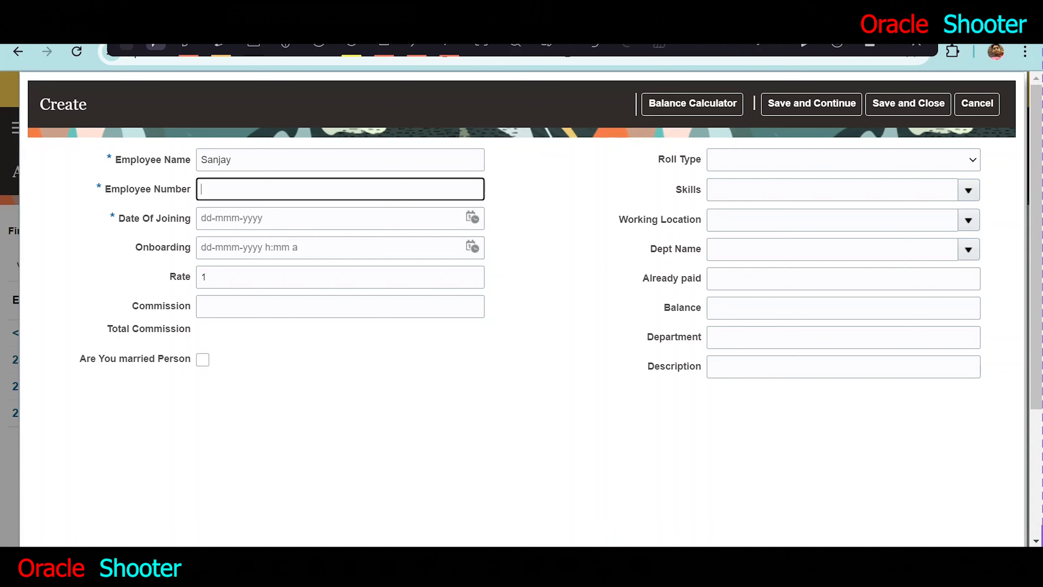
{"action": "type", "text": "1002"}
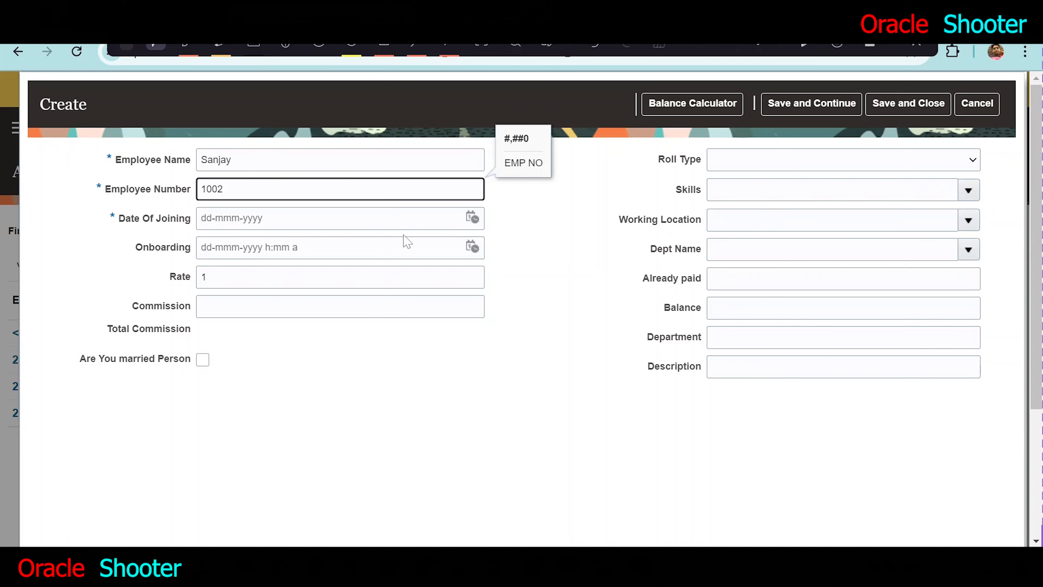
- Set Date Of Joining to 29-Jun-2024 and Onboarding to 29-Jun-2024 1:34 PM
{"action": "left_click", "coordinate": [473, 217]}
{"action": "left_click", "coordinate": [494, 288]}
{"action": "left_click", "coordinate": [475, 252]}
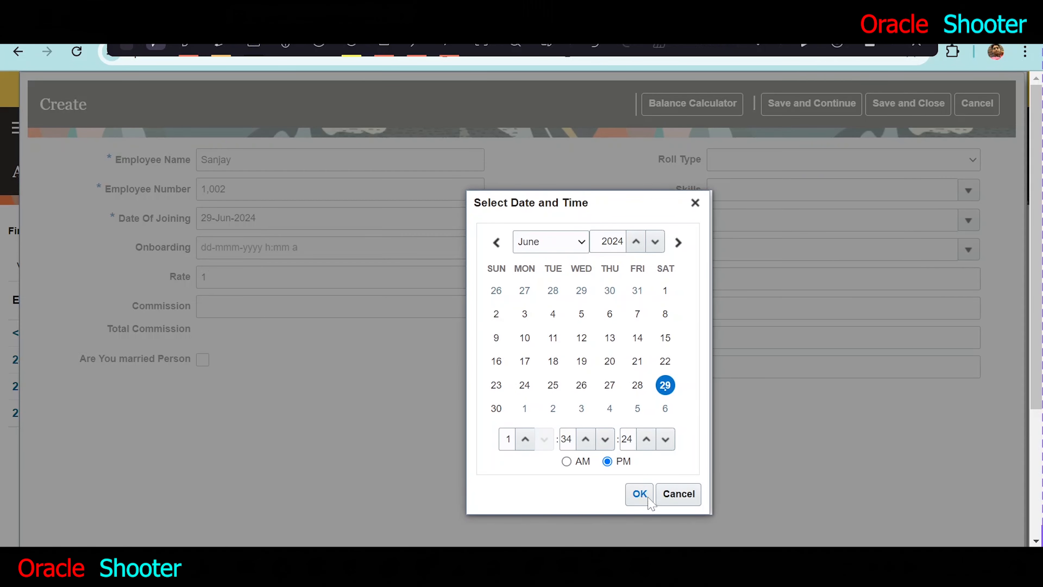
{"action": "left_click", "coordinate": [640, 500]}
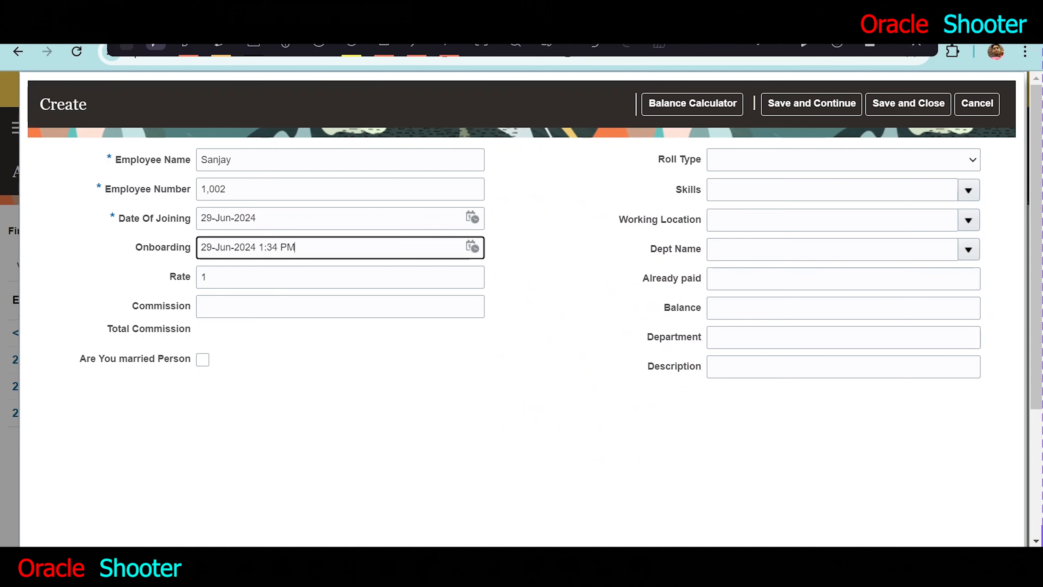
- Set the new employee record's Commission to 8
{"action": "left_click", "coordinate": [292, 308]}
{"action": "type", "text": "8"}
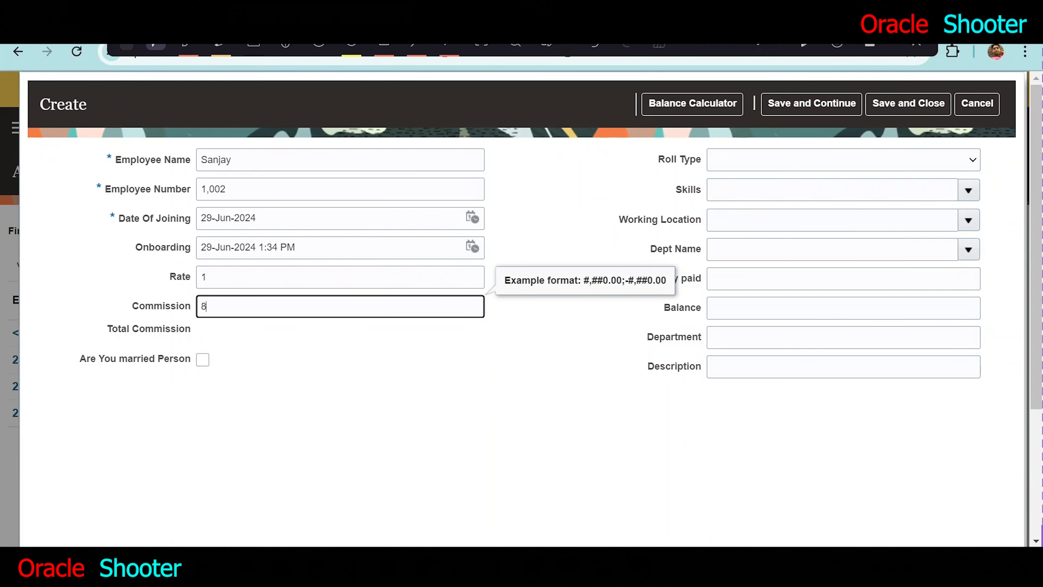
{"action": "key", "text": "Tab"}
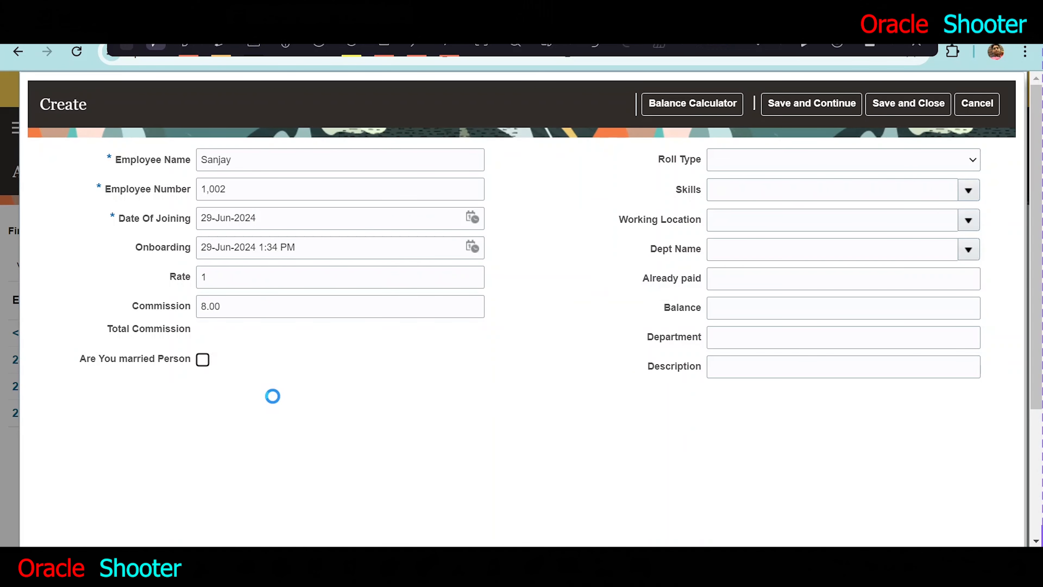